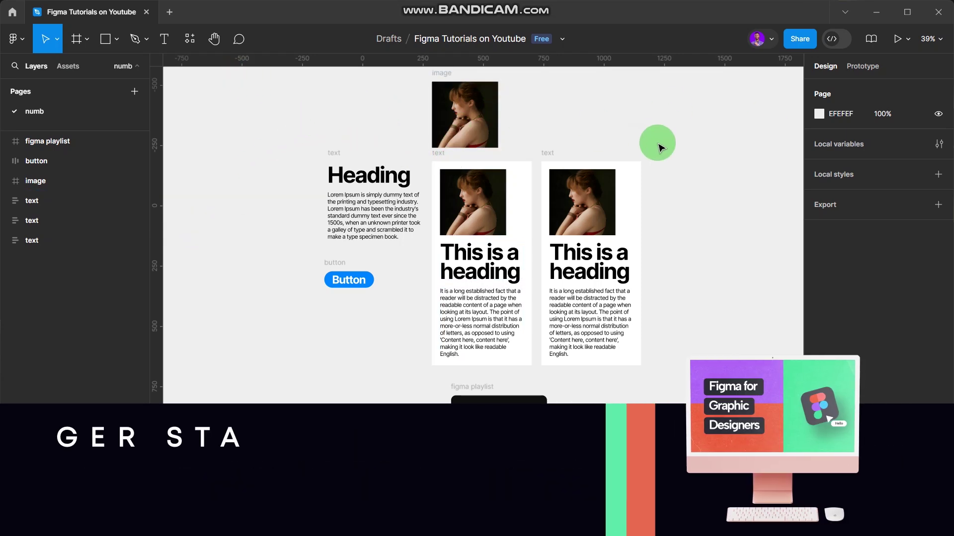
# Select every design on the numb page, then clear the selection
pyautogui.scroll(-10, 660, 144)
pyautogui.moveTo(696, 120); pyautogui.dragTo(519, 174)
pyautogui.click(699, 122)
pyautogui.scroll(4, 698, 121)
pyautogui.scroll(3, 601, 145)
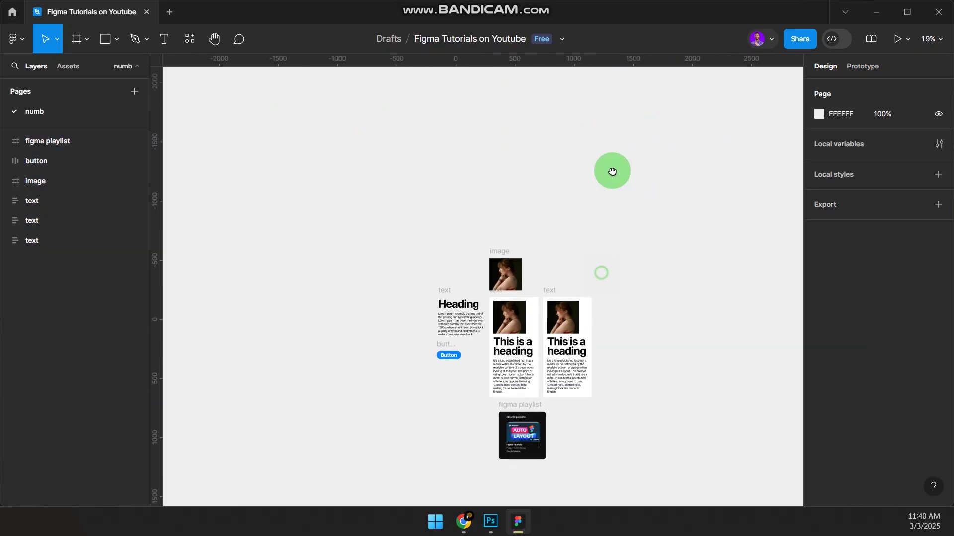
pyautogui.scroll(-3, 596, 268)
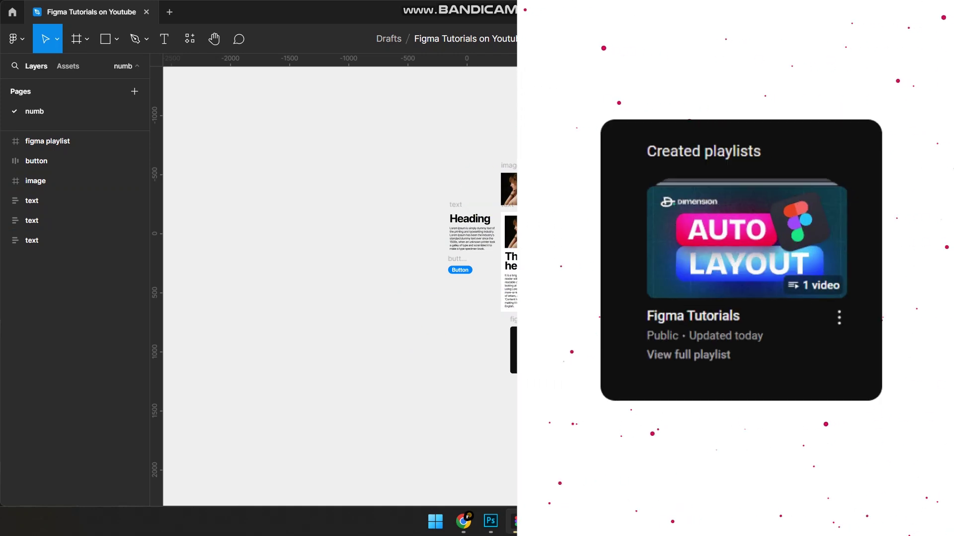
# Add a new empty page named magazine
pyautogui.click(385, 240)
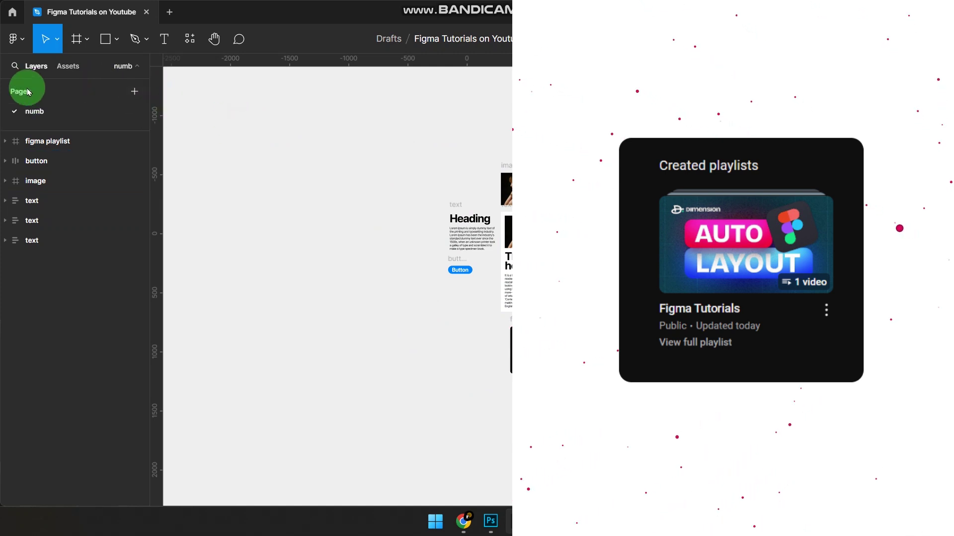
pyautogui.click(135, 91)
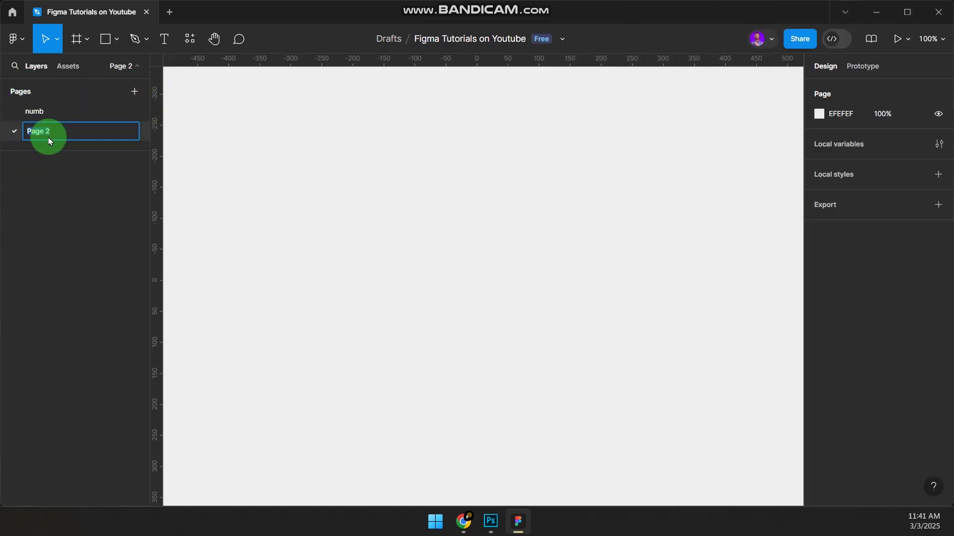
pyautogui.write('magazin')
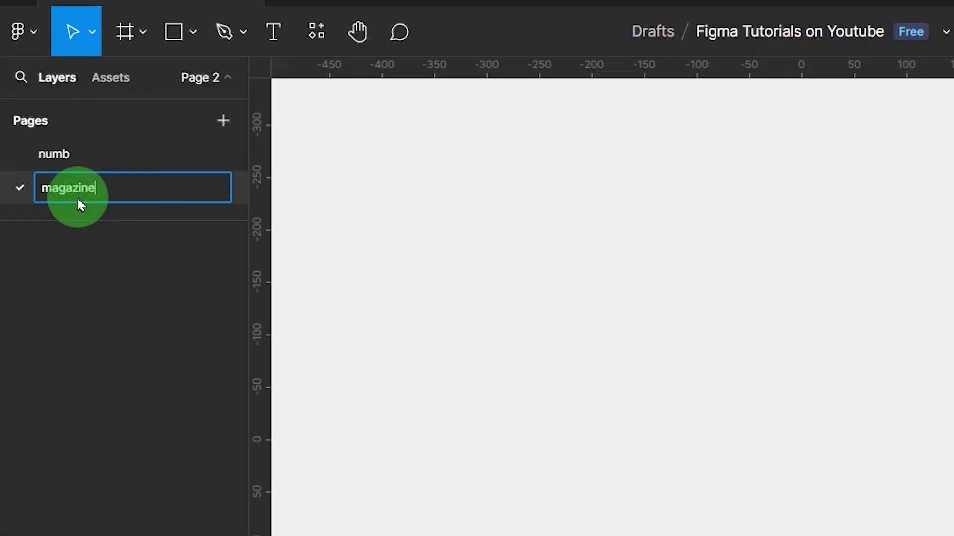
pyautogui.press('Return')
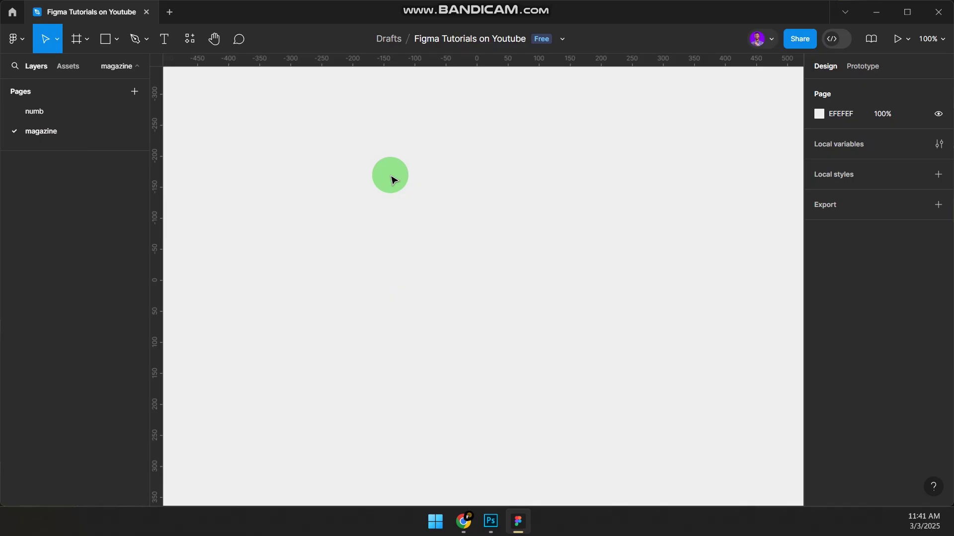
# Create an A4 frame (595×842) and scale it 1.61x to 957×1354
pyautogui.press('f')
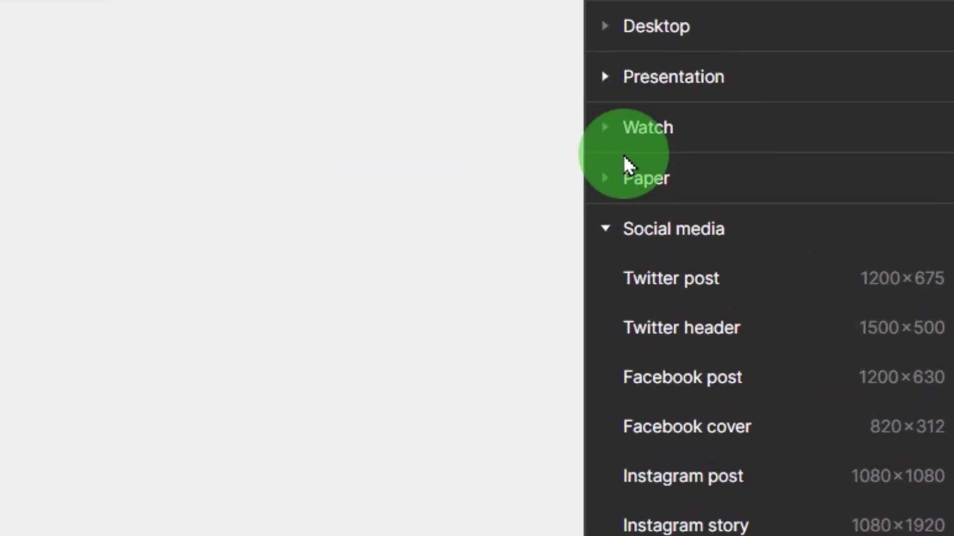
pyautogui.click(659, 189)
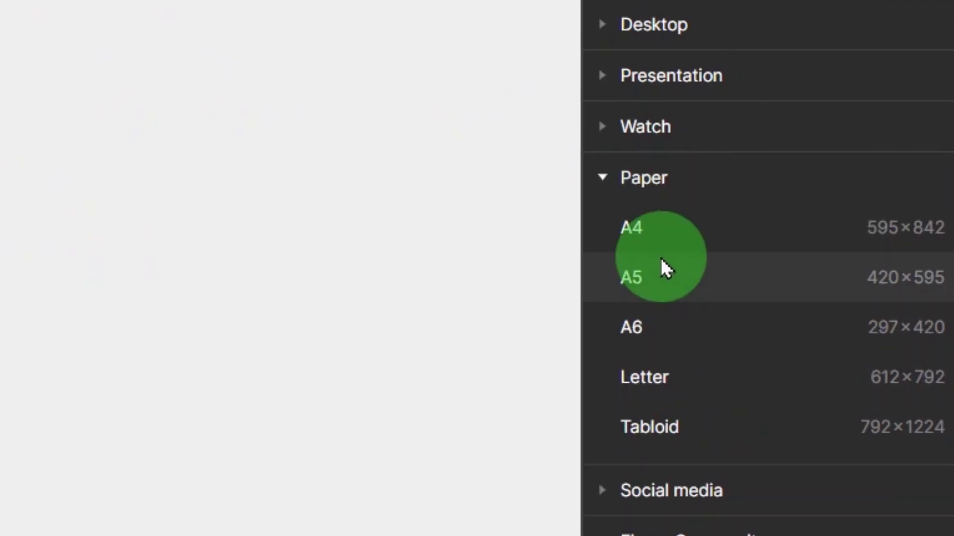
pyautogui.click(722, 237)
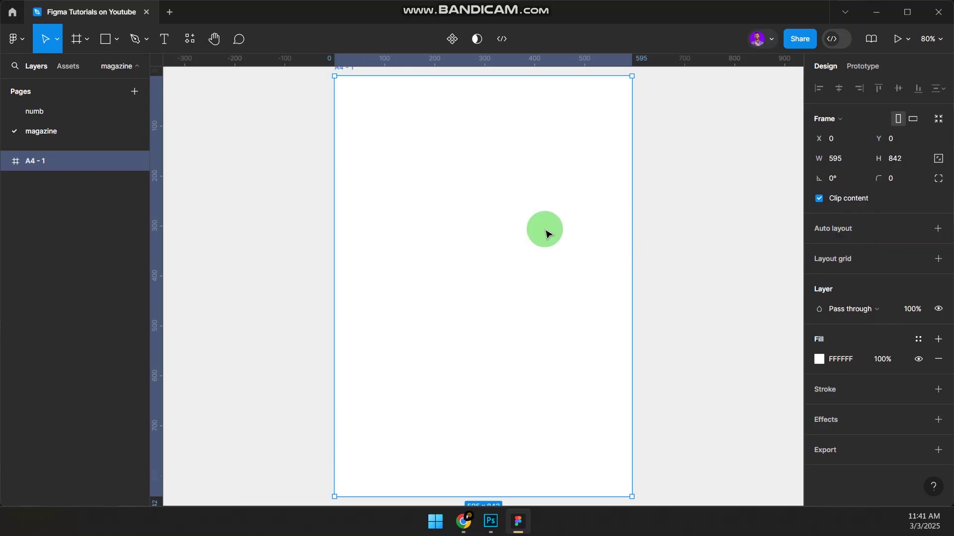
pyautogui.scroll(-3, 548, 230)
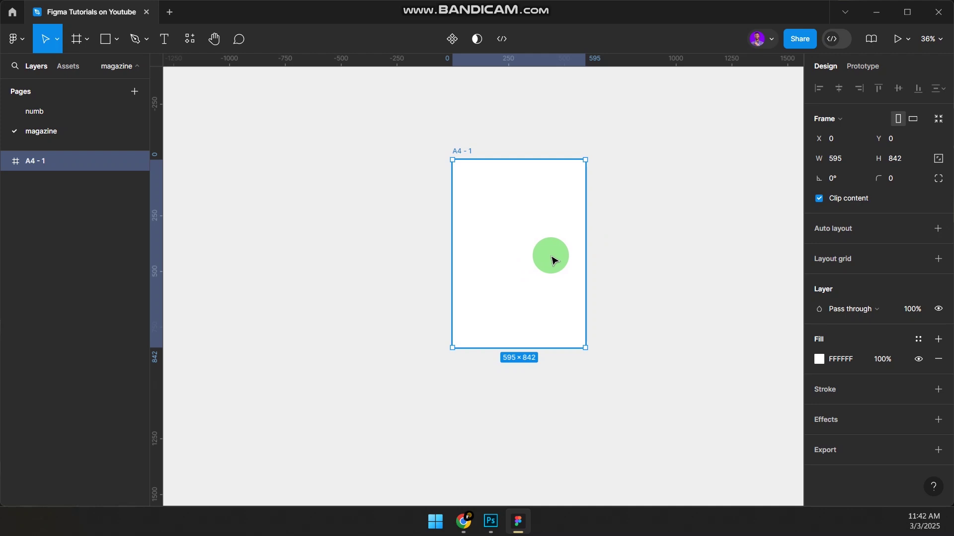
pyautogui.press('k')
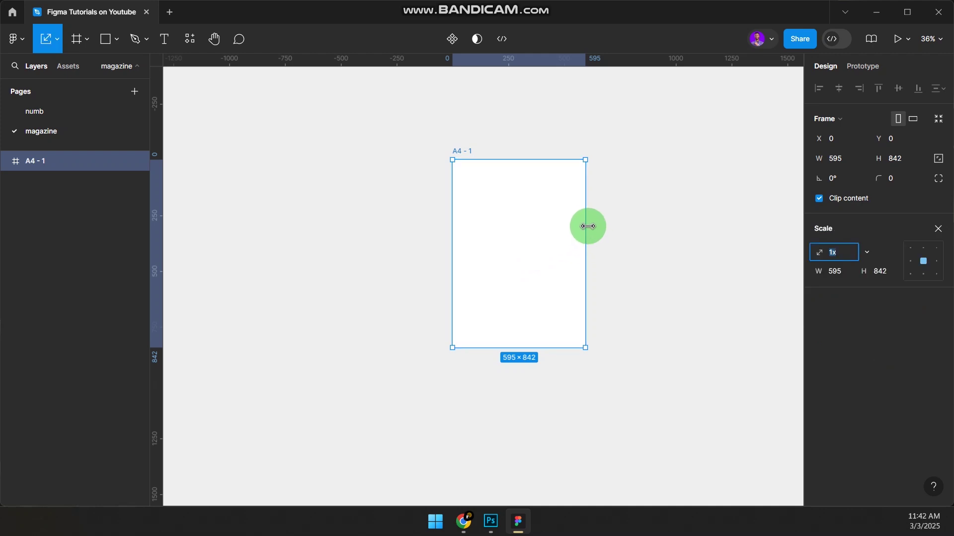
pyautogui.moveTo(588, 227); pyautogui.dragTo(626, 221)
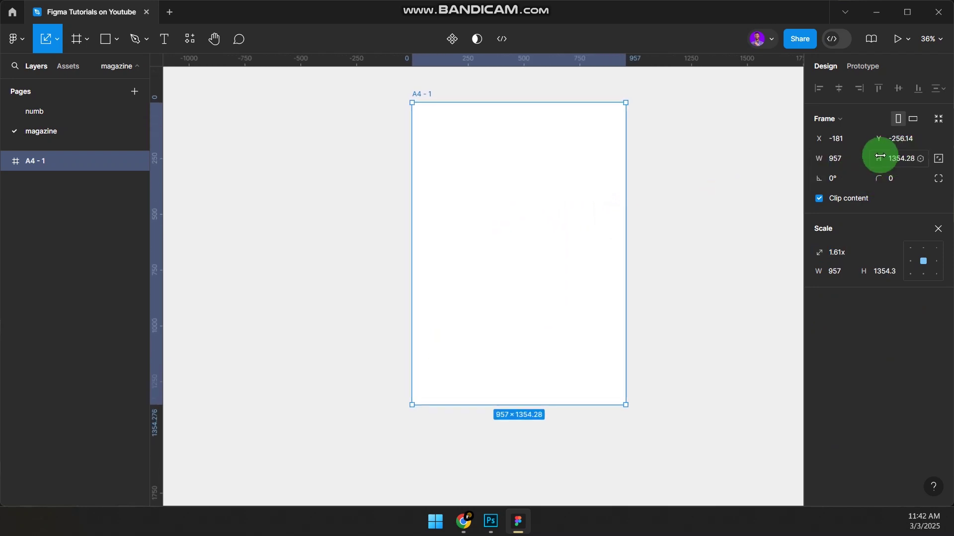
# Paste the red-backdrop photo into frame A4 - 1 and scale it to cover the frame
pyautogui.click(657, 152)
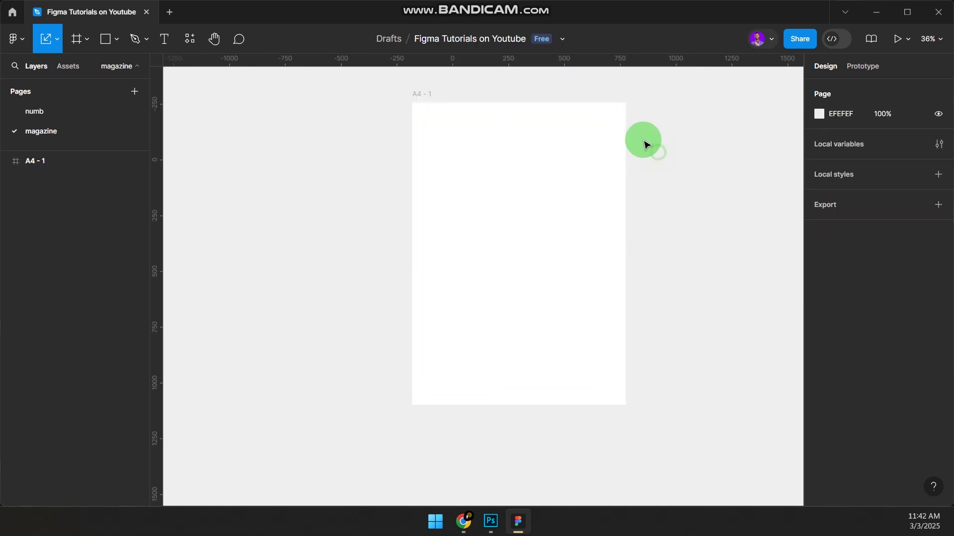
pyautogui.scroll(2, 640, 145)
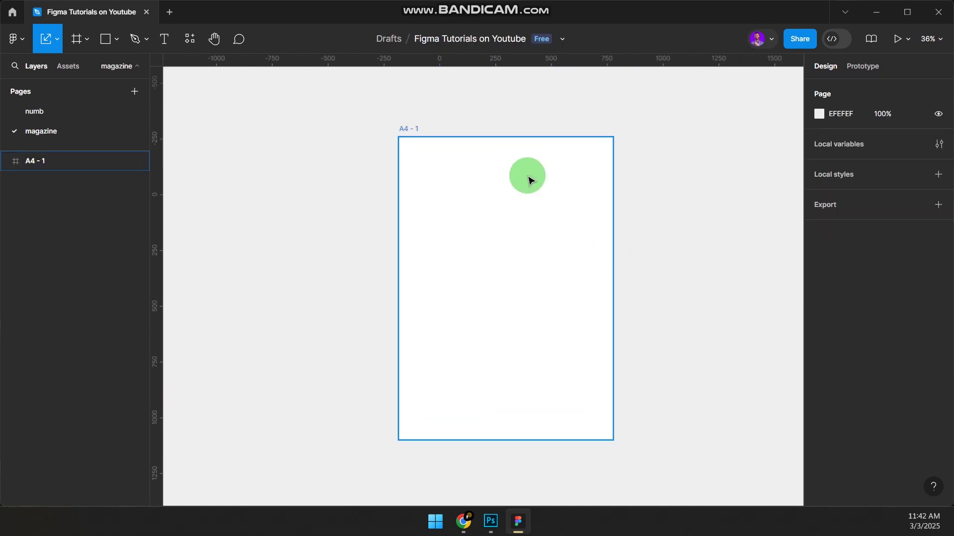
pyautogui.moveTo(156, 133); pyautogui.dragTo(127, 139)
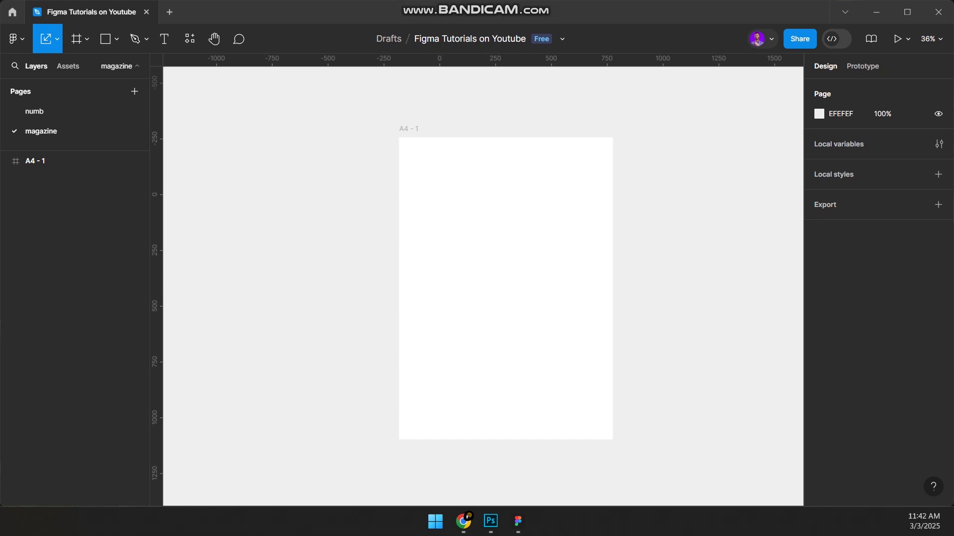
pyautogui.click(524, 227)
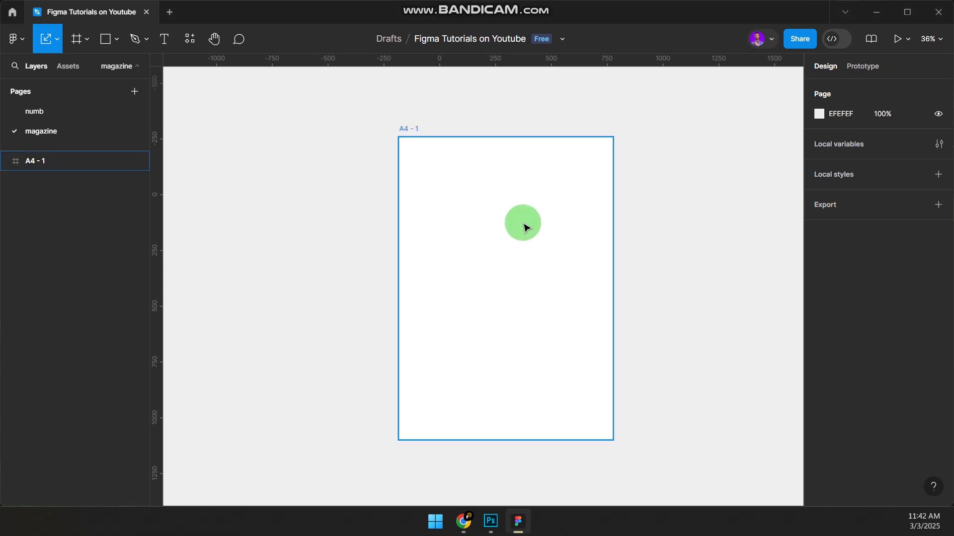
pyautogui.hotkey('ctrl', 'v')
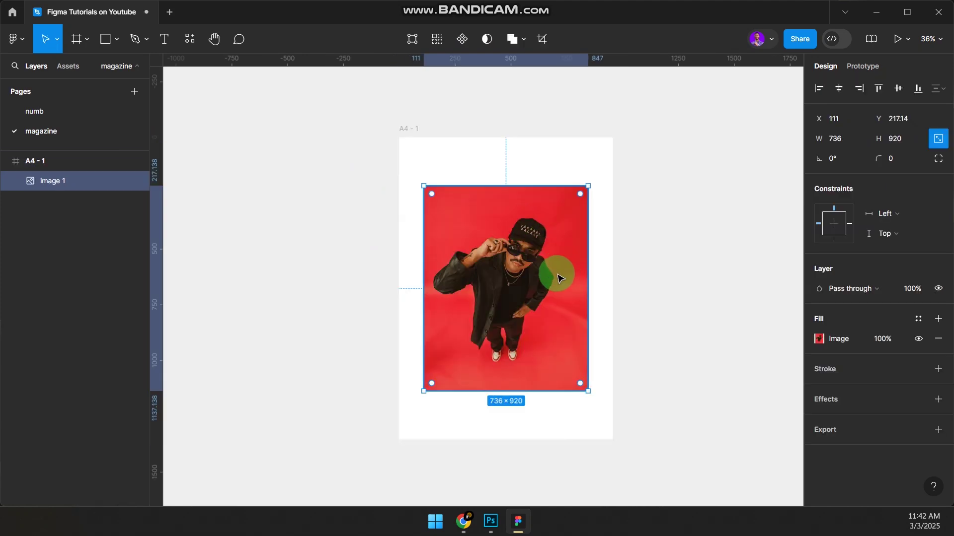
pyautogui.scroll(3, 549, 268)
pyautogui.scroll(-5, 549, 268)
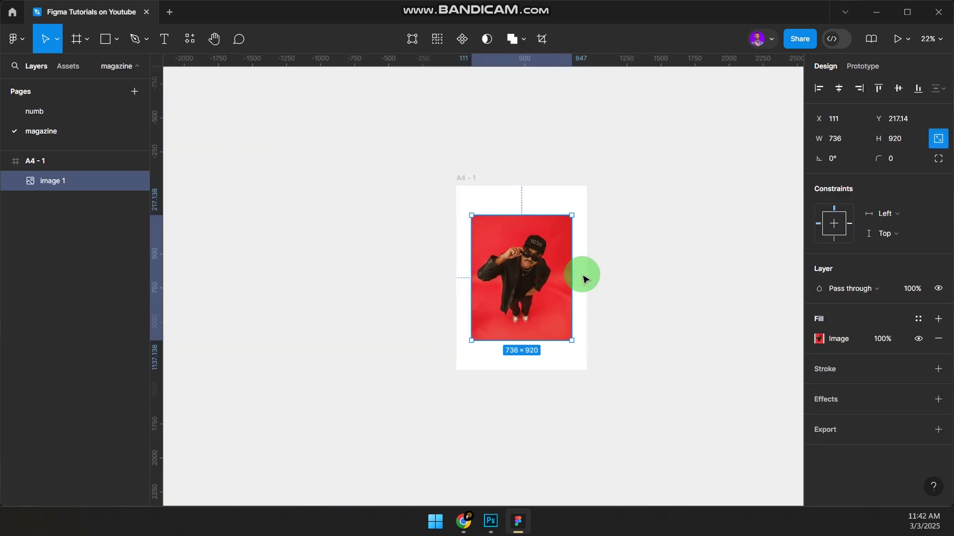
pyautogui.press('k')
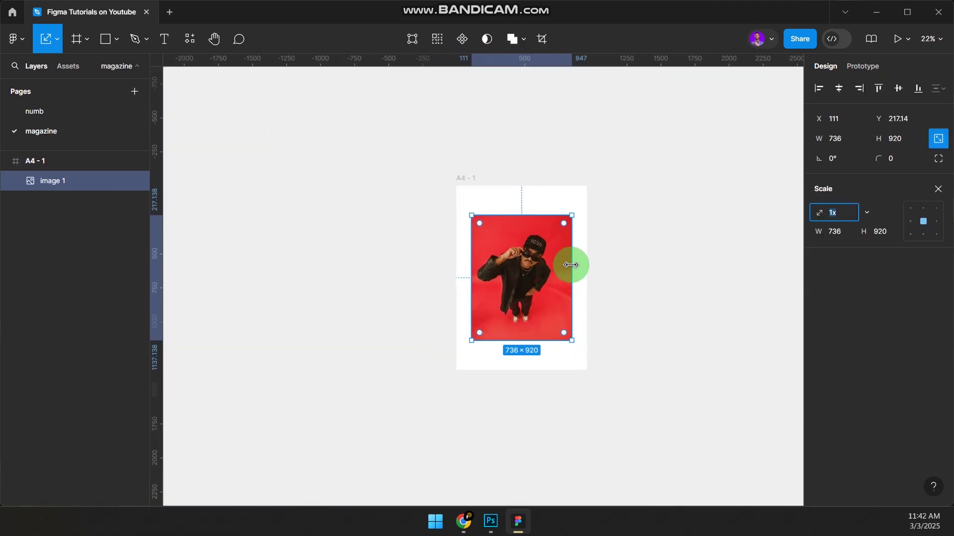
pyautogui.moveTo(570, 264); pyautogui.dragTo(600, 270)
pyautogui.click(672, 226)
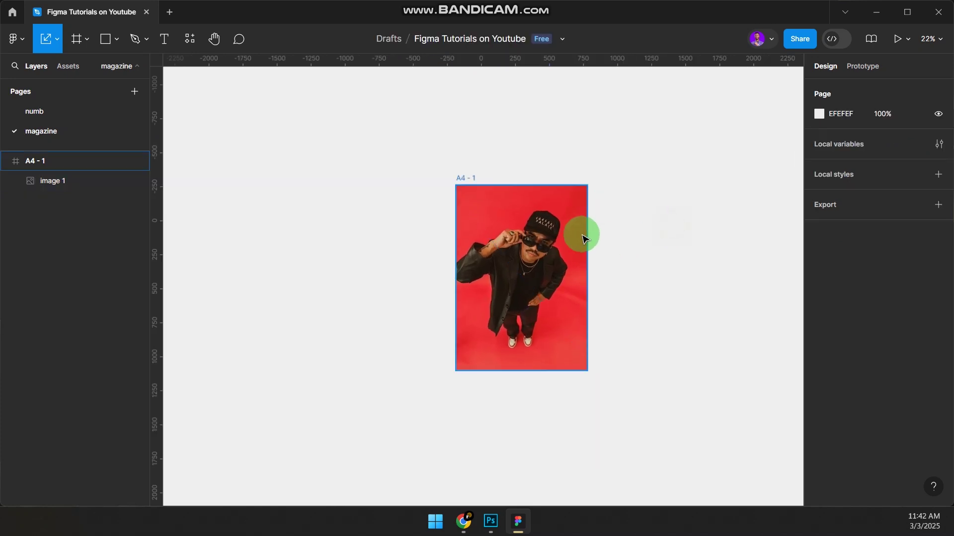
# Type the title THE CREATIVE HALLFRAME in a new text box on the cover
pyautogui.scroll(5, 582, 238)
pyautogui.scroll(-1, 562, 238)
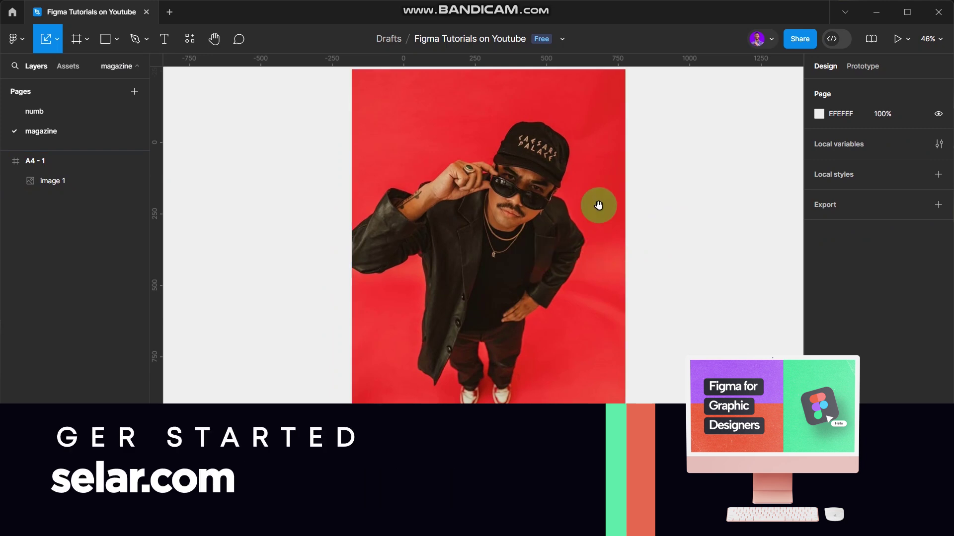
pyautogui.scroll(1, 576, 219)
pyautogui.hscroll(1, 576, 218)
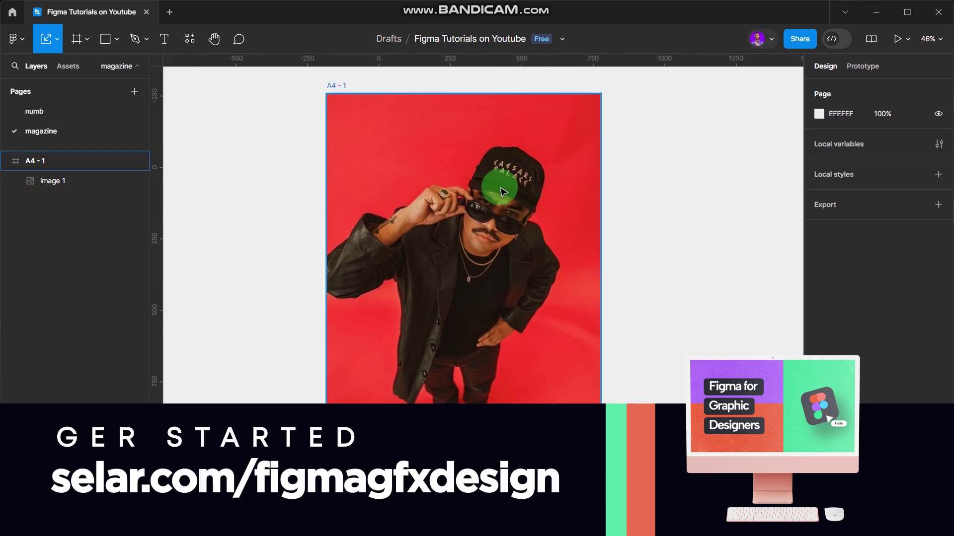
pyautogui.press('t')
pyautogui.click(365, 143)
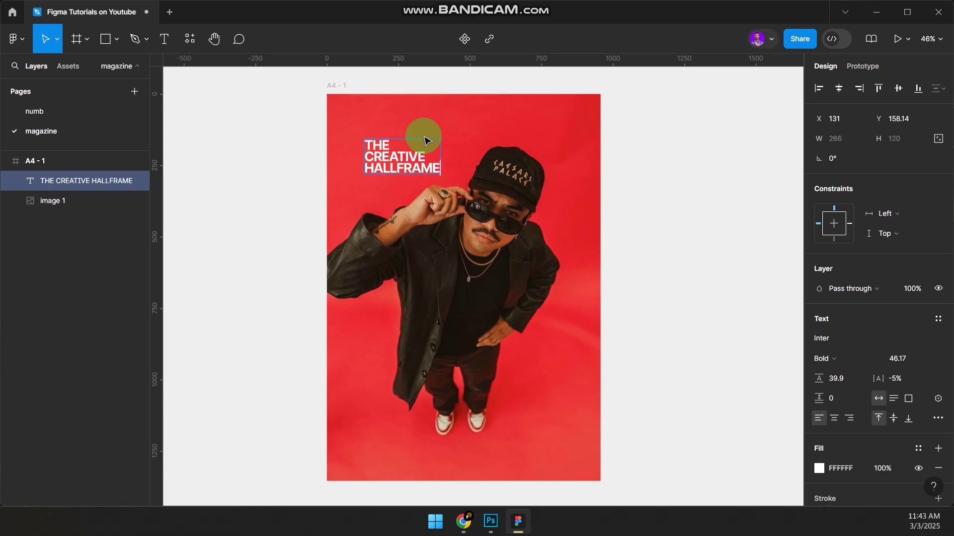
pyautogui.press('Escape')
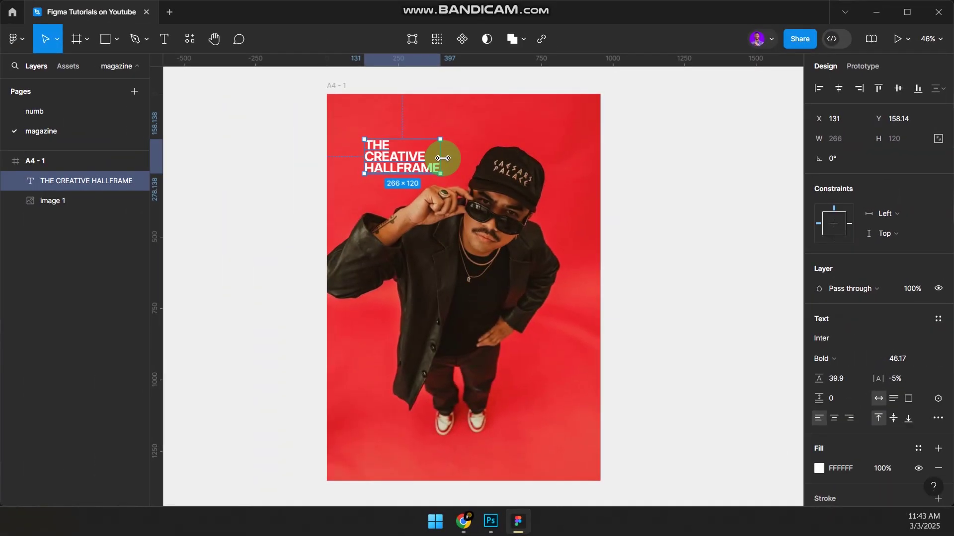
# Scale the title to 742×335 and place it near the bottom of the photo
pyautogui.press('k')
pyautogui.moveTo(442, 158); pyautogui.dragTo(431, 425)
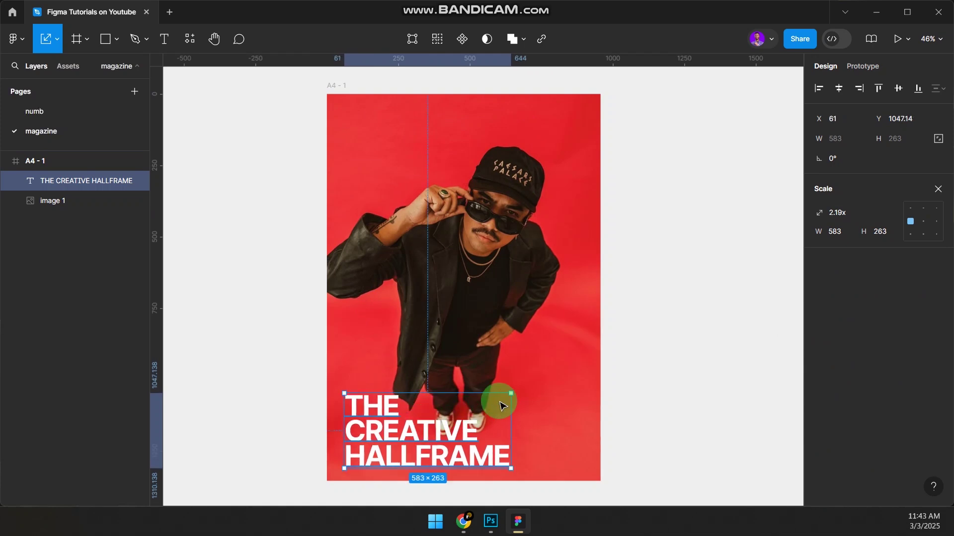
pyautogui.moveTo(511, 393); pyautogui.dragTo(557, 372)
pyautogui.click(649, 280)
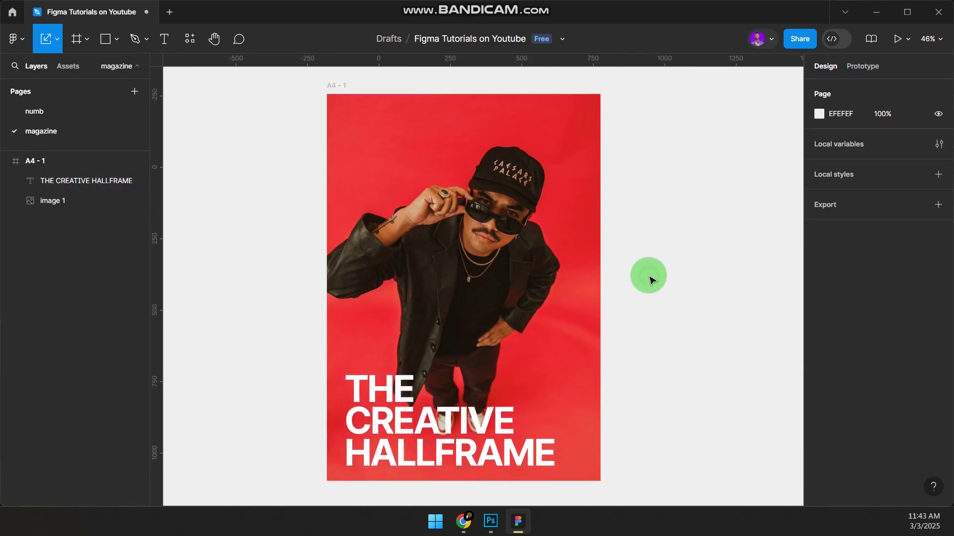
pyautogui.click(457, 428)
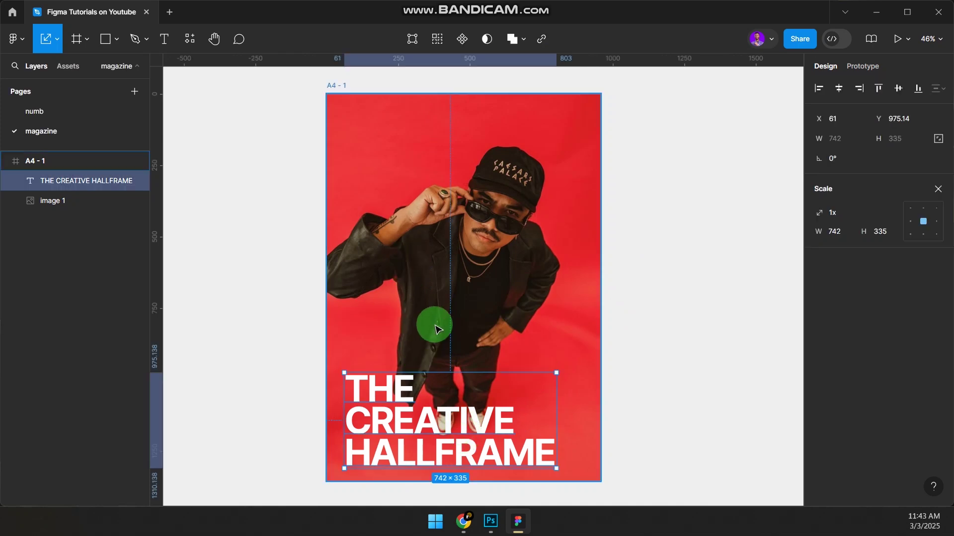
# Duplicate the title upward and retype the copy as Adrian near the top
pyautogui.moveTo(462, 430); pyautogui.dragTo(467, 202)
pyautogui.doubleClick(462, 192)
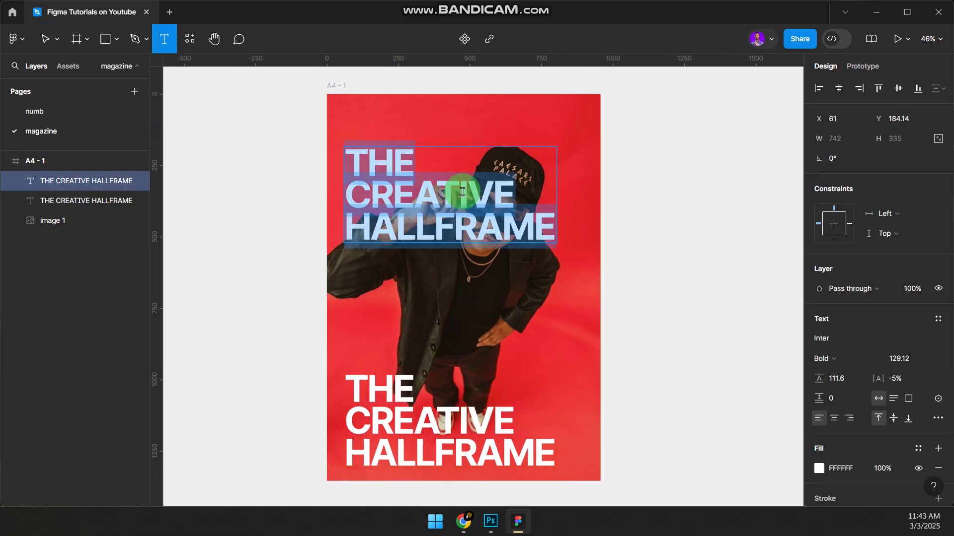
pyautogui.write('Adrian')
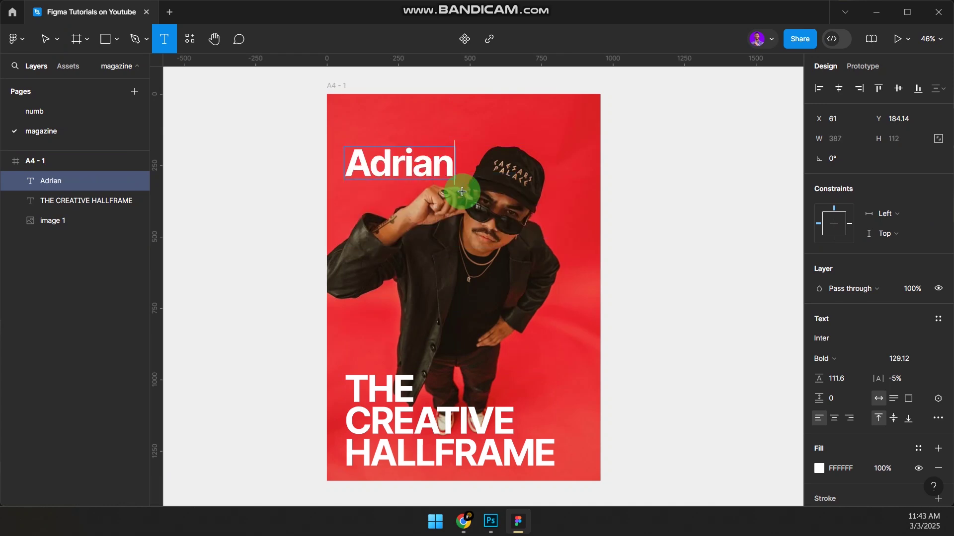
pyautogui.press('Escape')
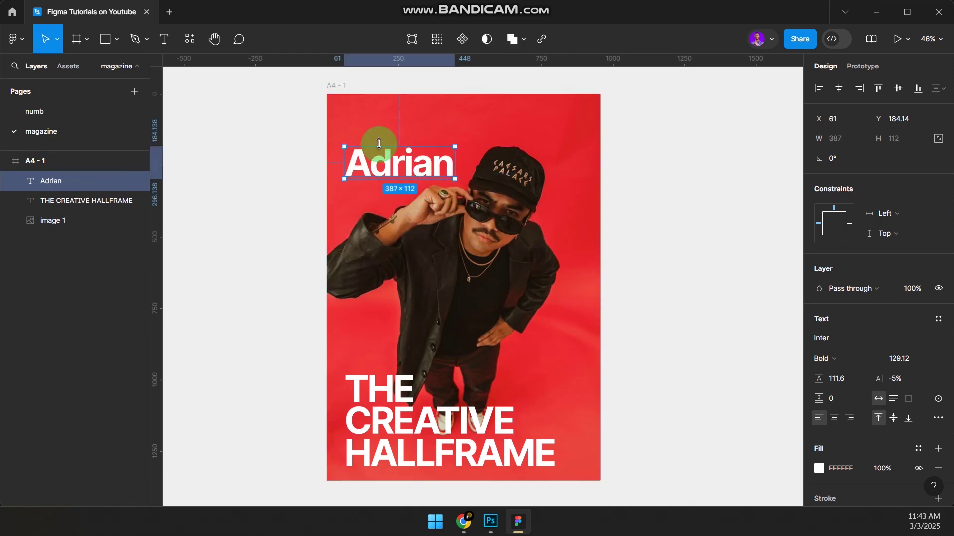
pyautogui.scroll(5, 412, 159)
pyautogui.moveTo(415, 202); pyautogui.dragTo(415, 117)
pyautogui.scroll(-4, 415, 118)
pyautogui.scroll(3, 435, 148)
# Duplicate Adrian below as Caleb and move both names up to the cover's top
pyautogui.moveTo(426, 187); pyautogui.dragTo(431, 233)
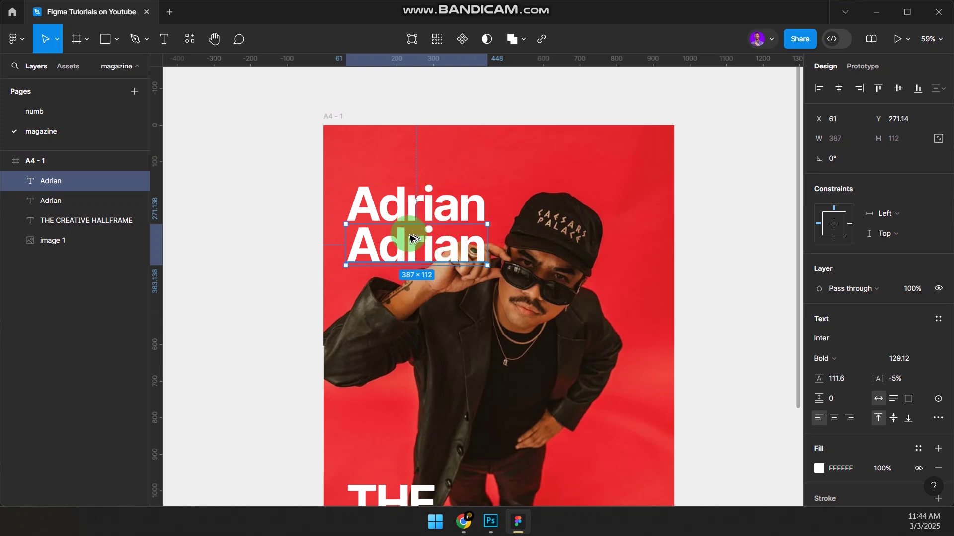
pyautogui.doubleClick(414, 249)
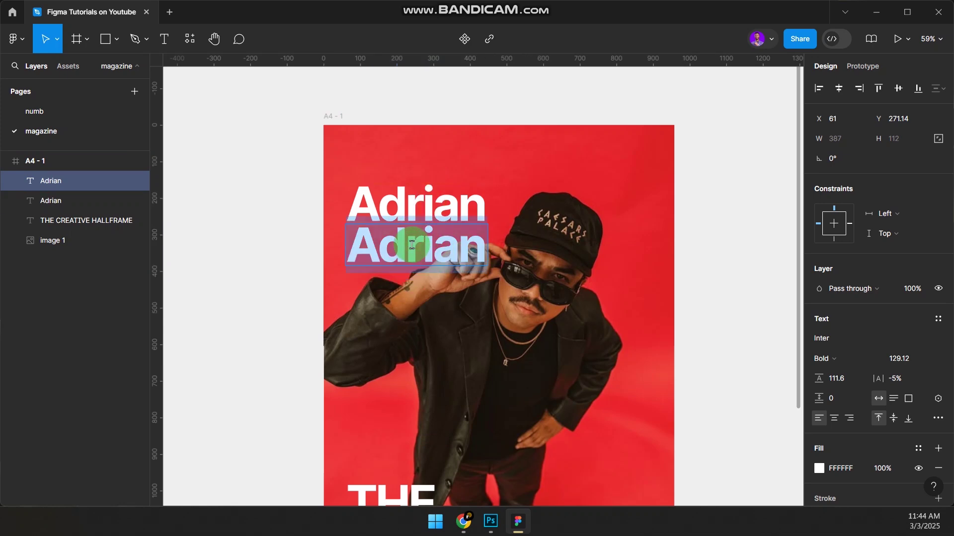
pyautogui.write('Caleb')
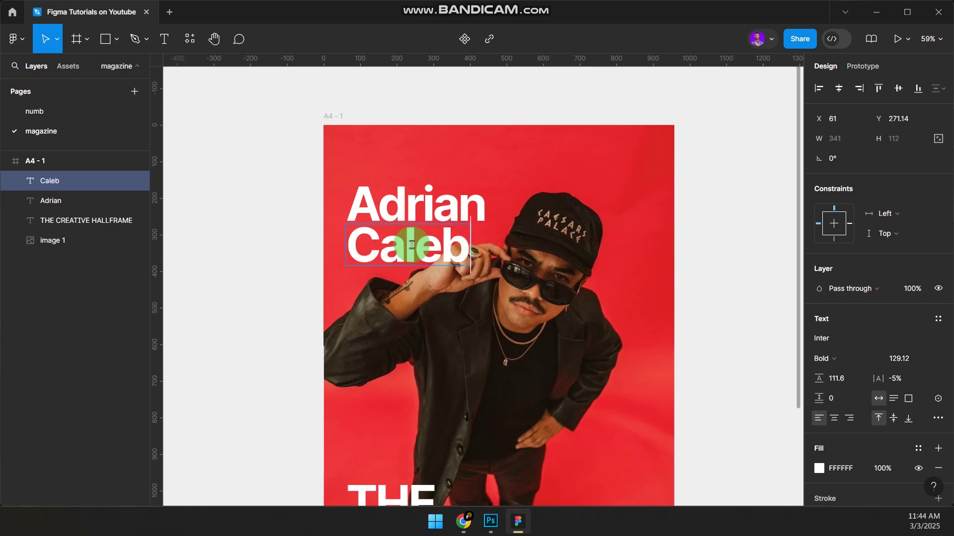
pyautogui.press('Escape')
pyautogui.keyDown('shift'); pyautogui.click(442, 214); pyautogui.keyUp('shift')
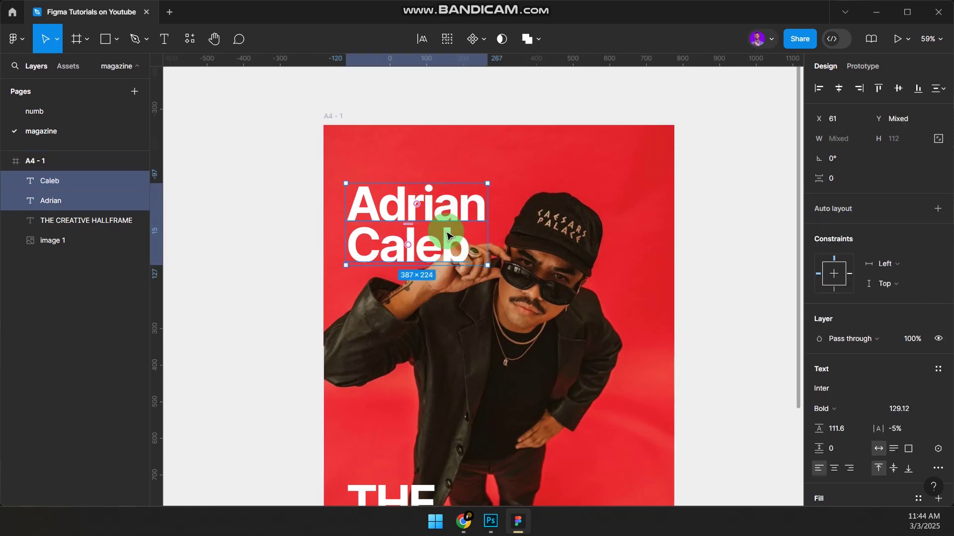
pyautogui.moveTo(441, 213); pyautogui.dragTo(446, 200)
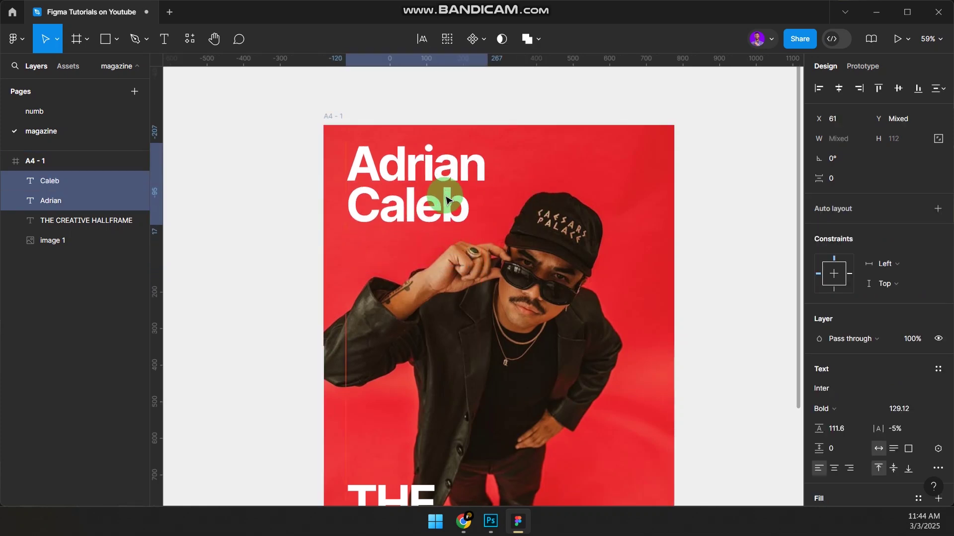
pyautogui.click(702, 107)
pyautogui.scroll(-5, 702, 106)
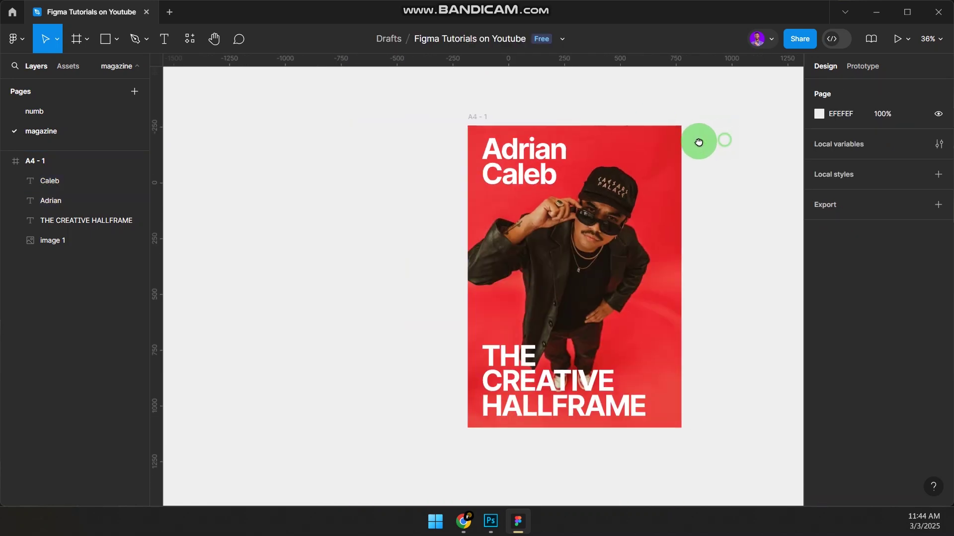
pyautogui.scroll(5, 519, 176)
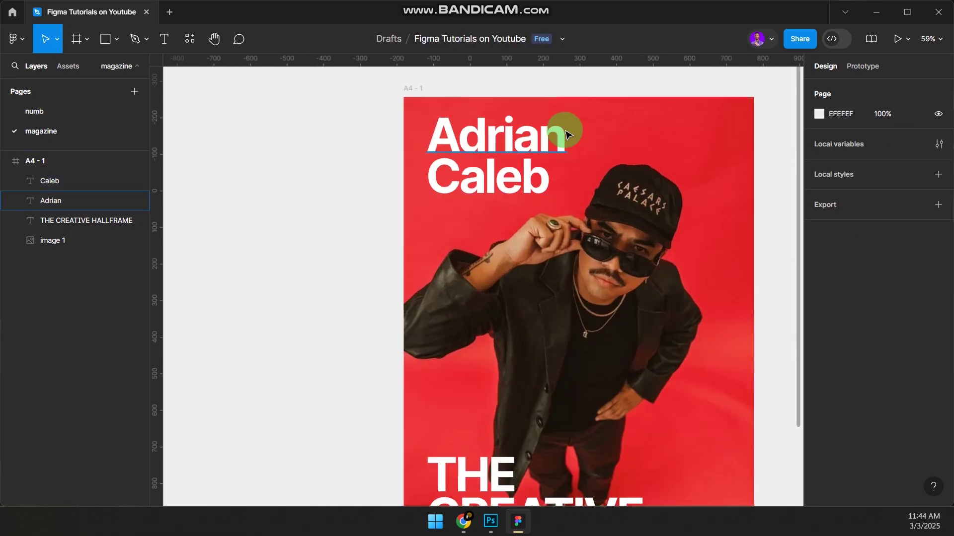
# Change Adrian's font to Dancing Script Regular
pyautogui.click(528, 136)
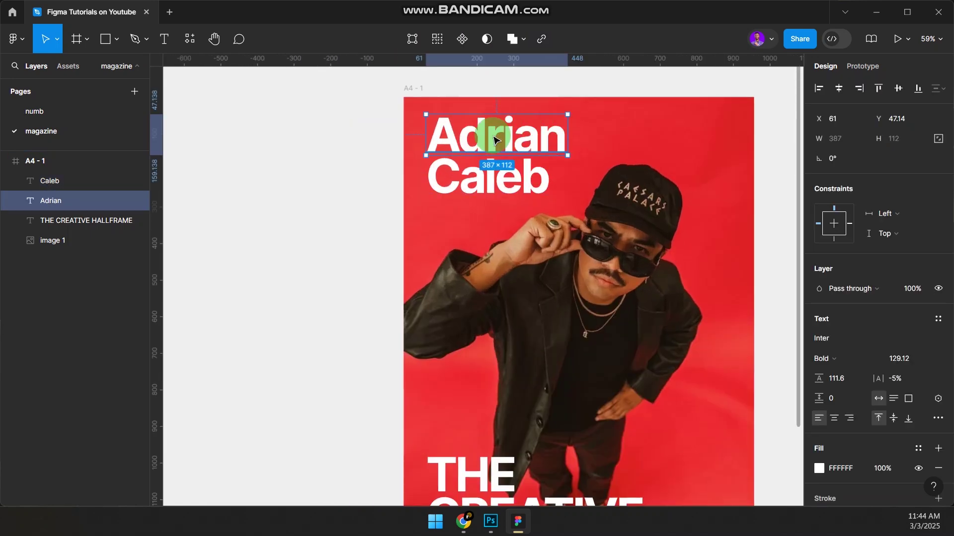
pyautogui.click(834, 339)
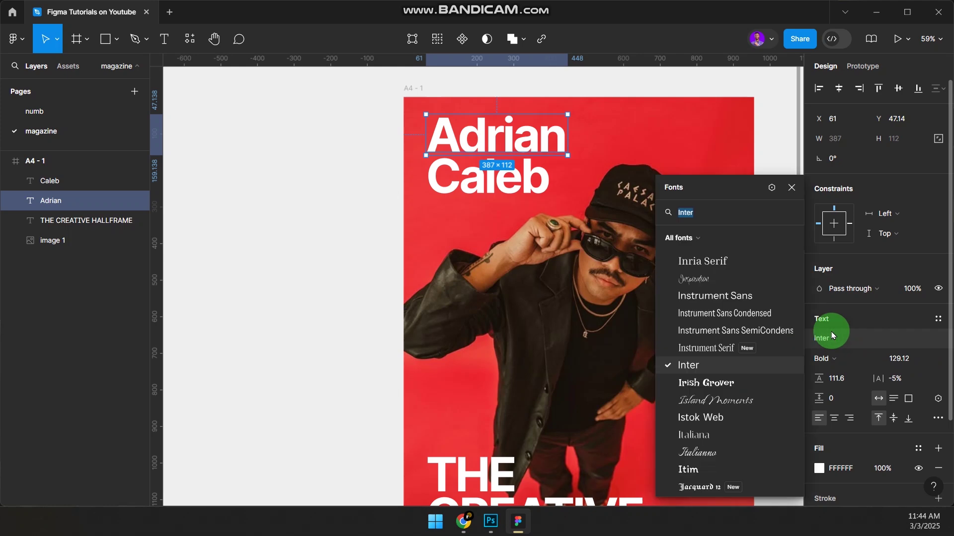
pyautogui.write('ed')
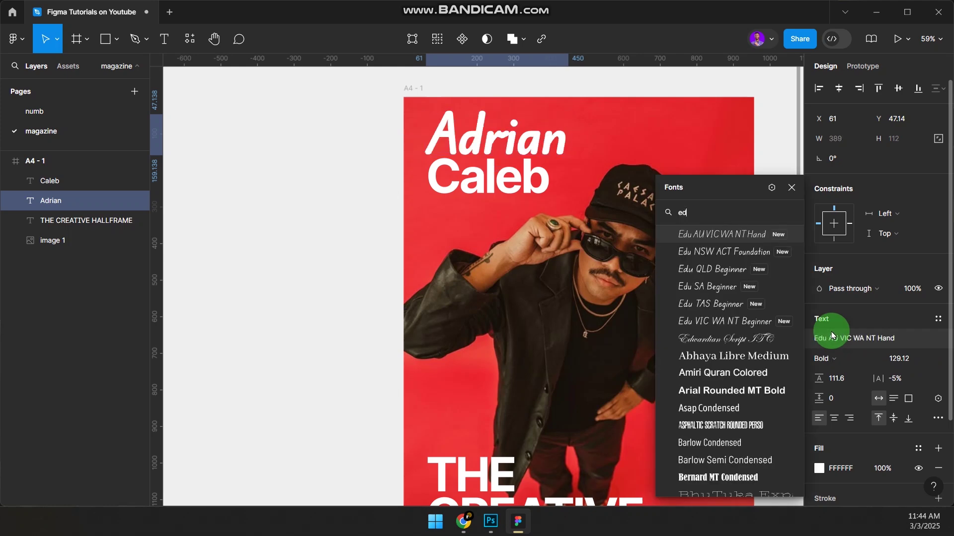
pyautogui.write('c')
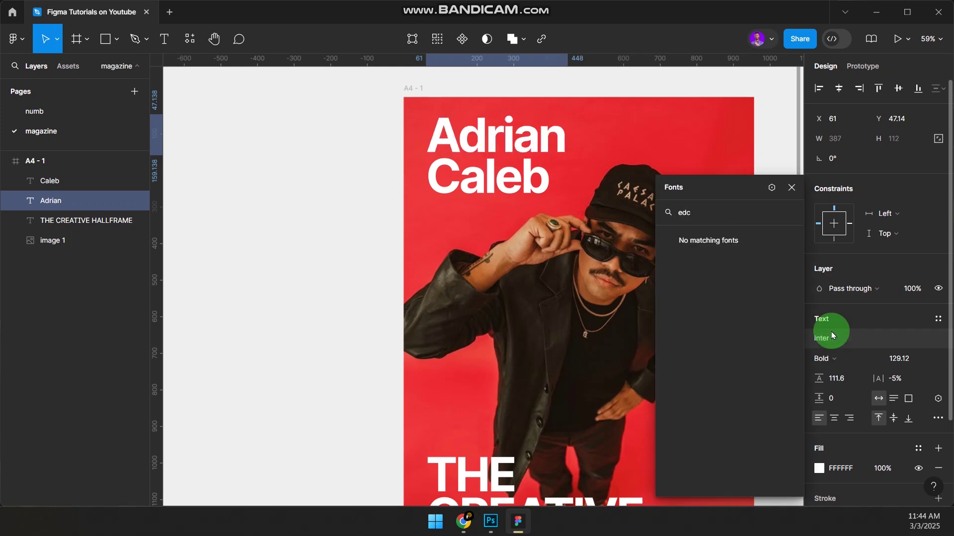
pyautogui.press('BackSpace')
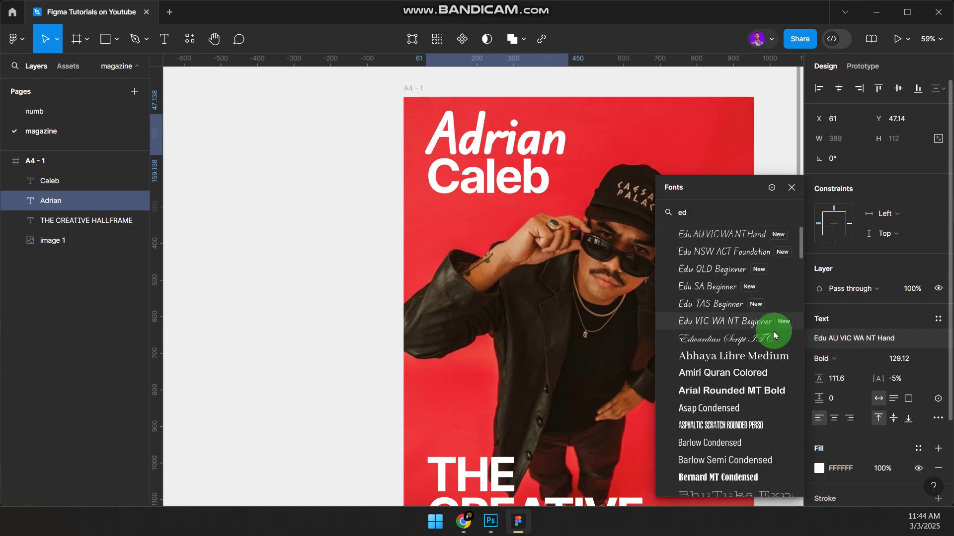
pyautogui.click(773, 340)
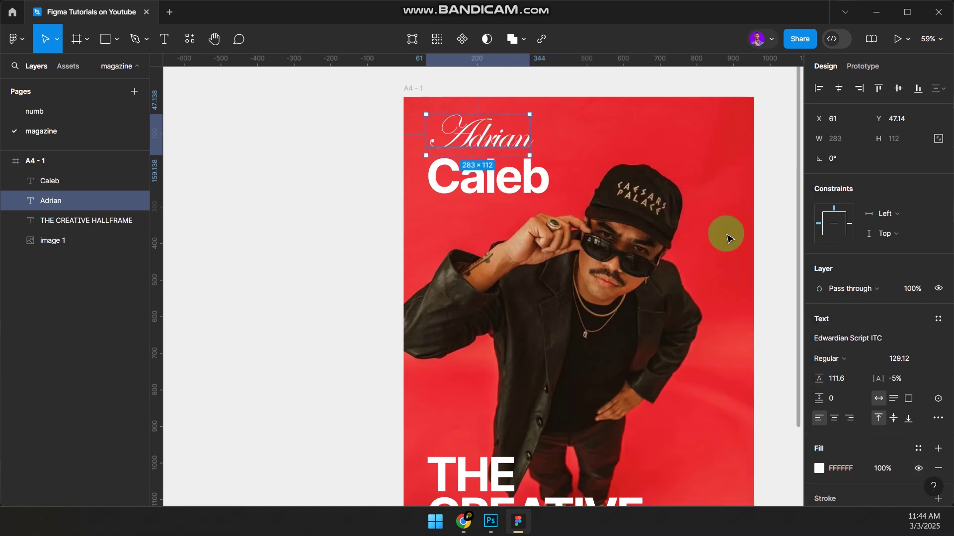
pyautogui.click(848, 338)
pyautogui.scroll(-5, 773, 338)
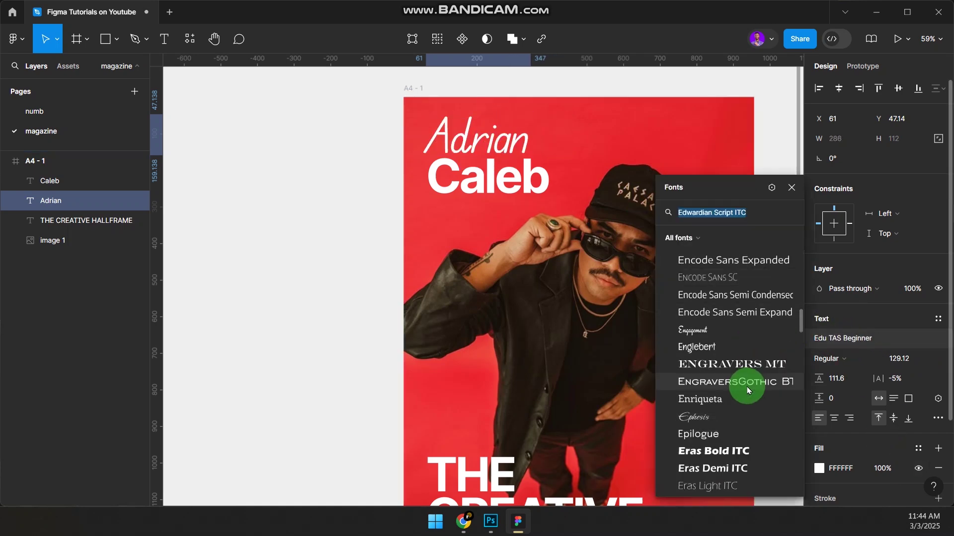
pyautogui.scroll(4, 746, 387)
pyautogui.scroll(-4, 744, 435)
pyautogui.scroll(15, 737, 402)
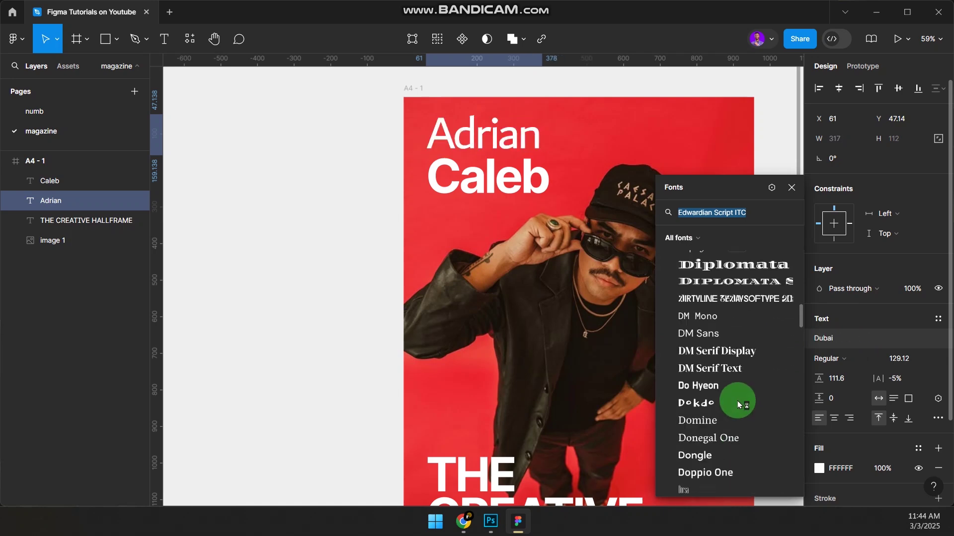
pyautogui.scroll(5, 737, 397)
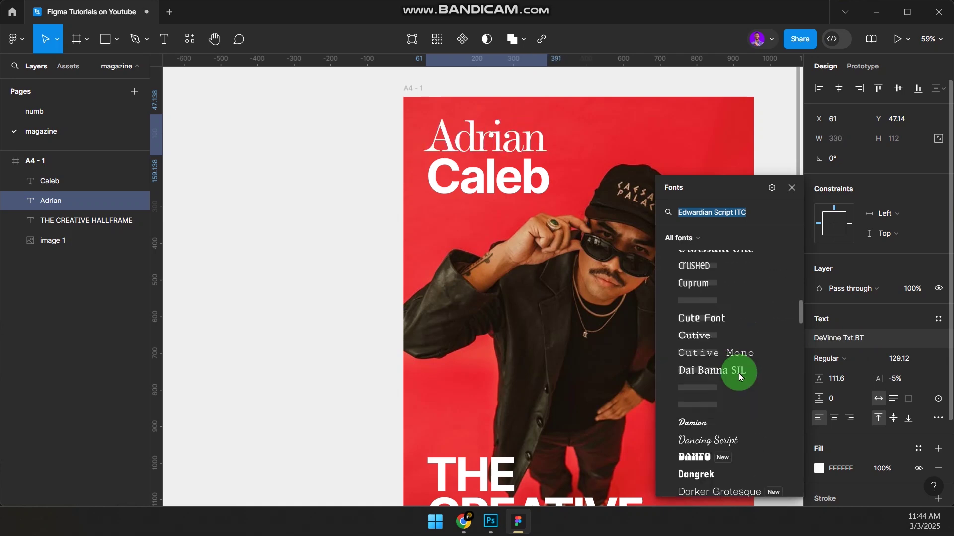
pyautogui.click(743, 445)
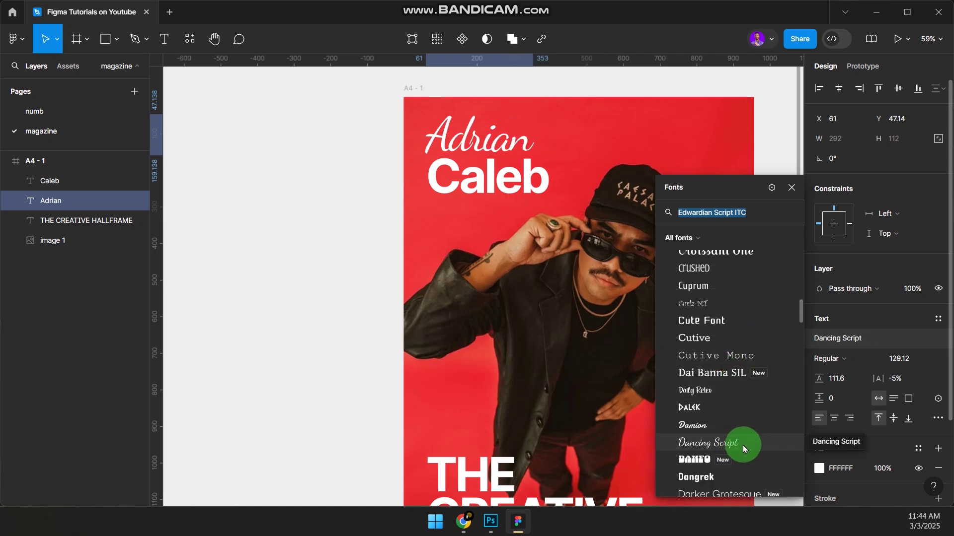
pyautogui.click(859, 338)
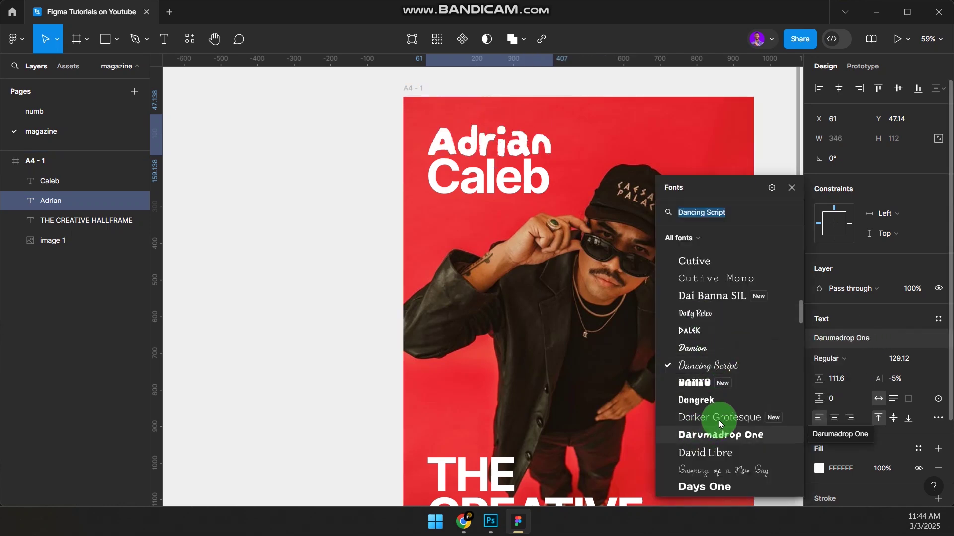
pyautogui.click(724, 366)
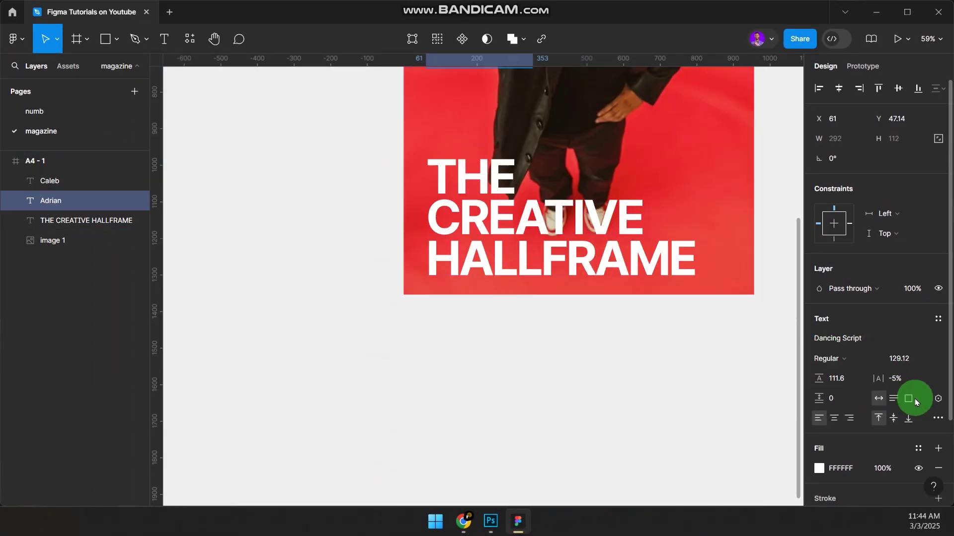
# Shrink Adrian proportionally and tuck Caleb up beneath it
pyautogui.scroll(10, 481, 326)
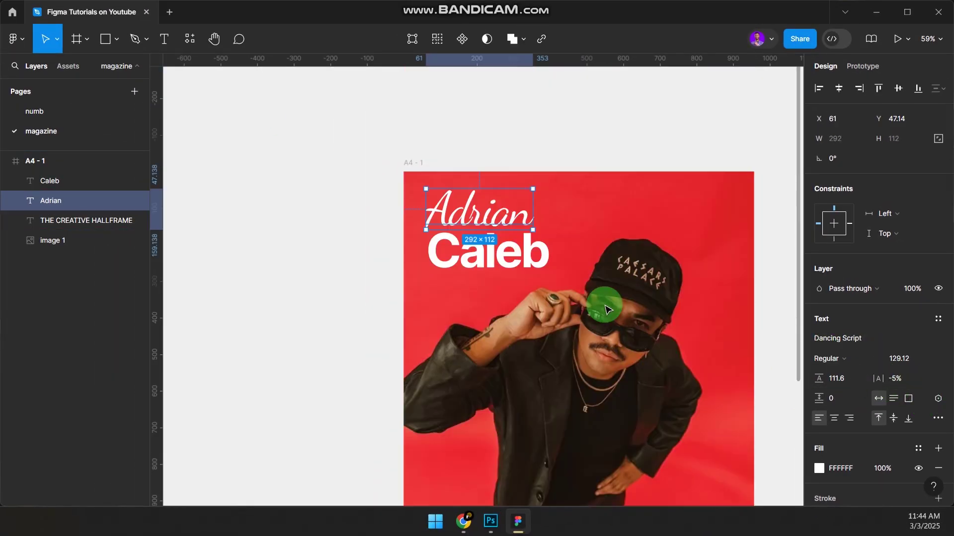
pyautogui.keyDown('ctrl'); pyautogui.scroll(3, 482, 396); pyautogui.keyUp('ctrl')
pyautogui.scroll(-3, 481, 396)
pyautogui.hscroll(1, 481, 396)
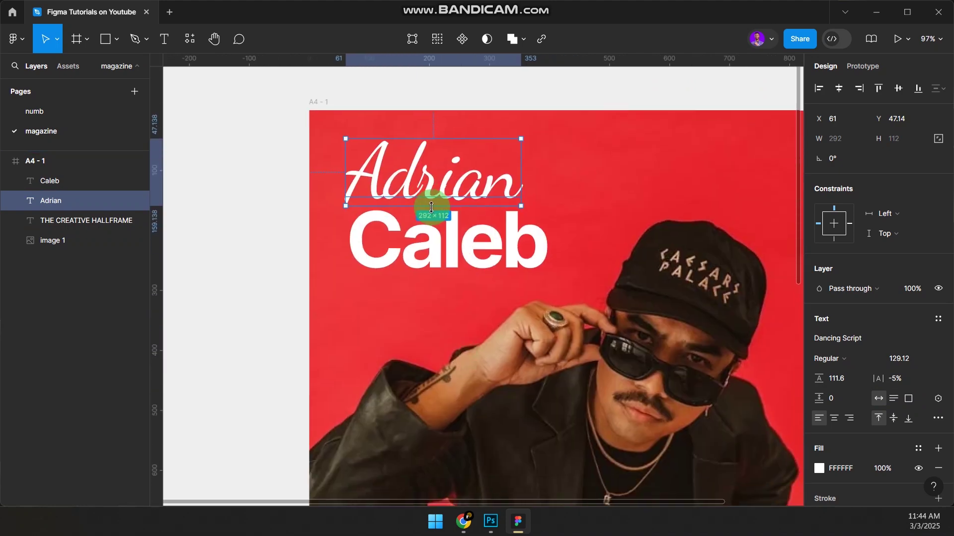
pyautogui.press('k')
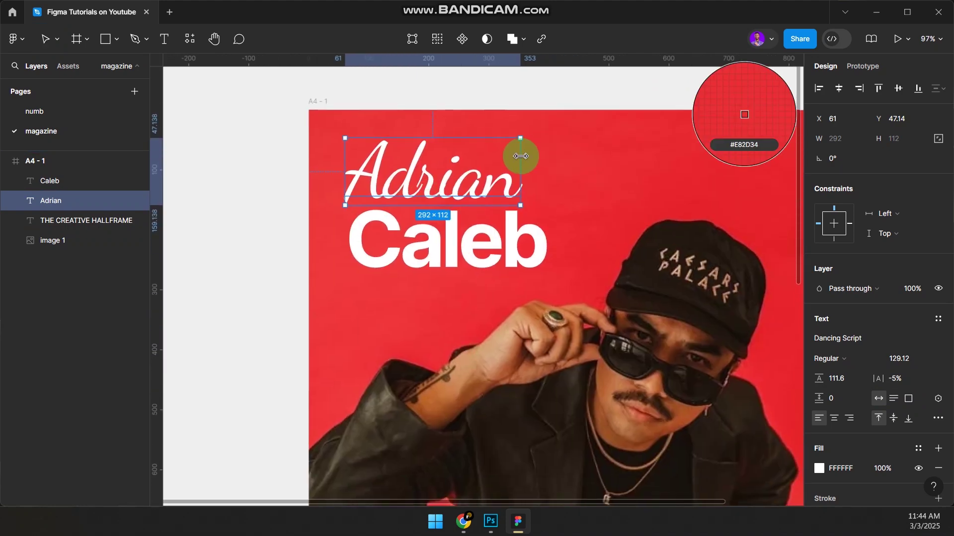
pyautogui.moveTo(520, 157); pyautogui.dragTo(478, 155)
pyautogui.moveTo(420, 249); pyautogui.dragTo(410, 233)
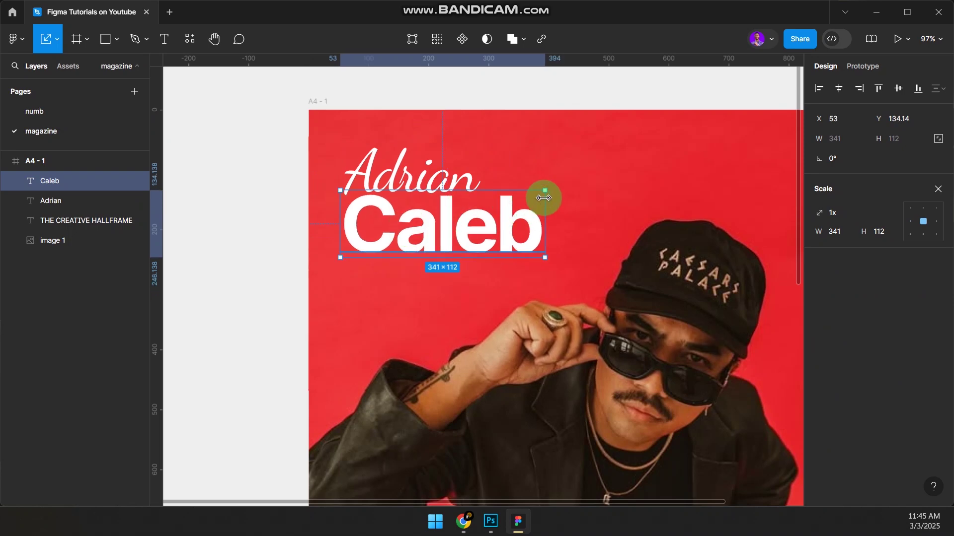
pyautogui.scroll(-5, 517, 212)
pyautogui.click(569, 119)
# Duplicate Caleb onto the lower part of the photo at X 535
pyautogui.moveTo(618, 177); pyautogui.dragTo(531, 113)
pyautogui.click(506, 209)
pyautogui.click(383, 144)
pyautogui.moveTo(448, 172); pyautogui.dragTo(584, 326)
pyautogui.scroll(2, 584, 327)
pyautogui.scroll(2, 583, 327)
# Retype the Caleb copy as the quote “A Creative is a genius”
pyautogui.doubleClick(588, 324)
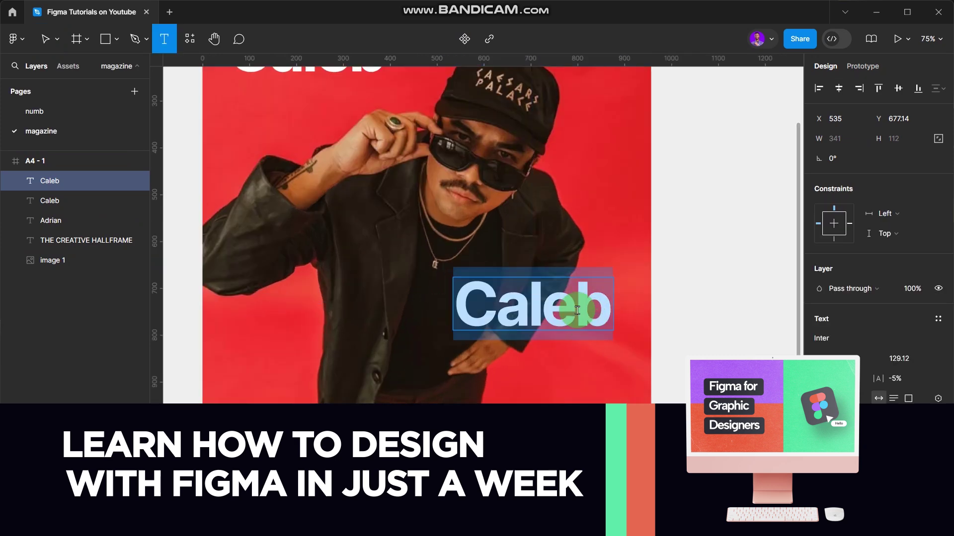
pyautogui.write("'")
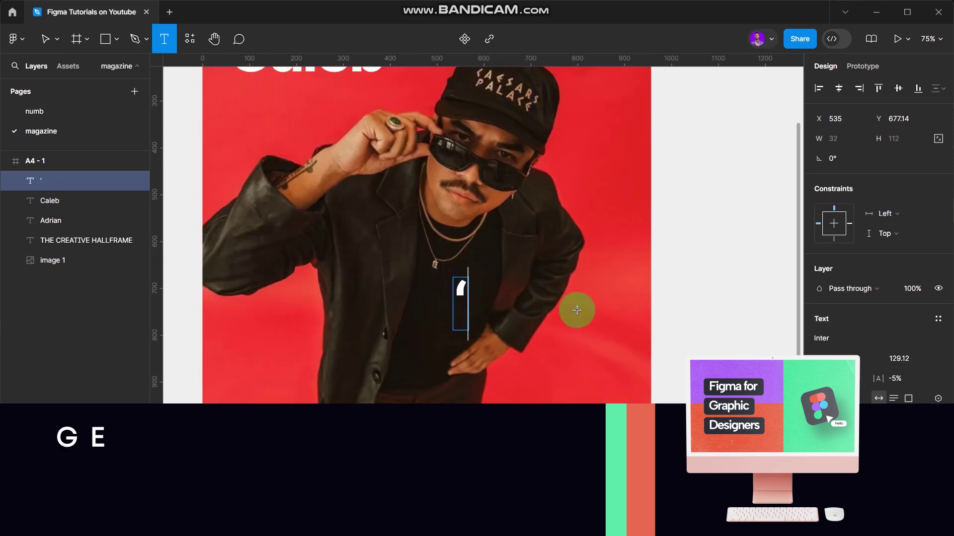
pyautogui.press('BackSpace')
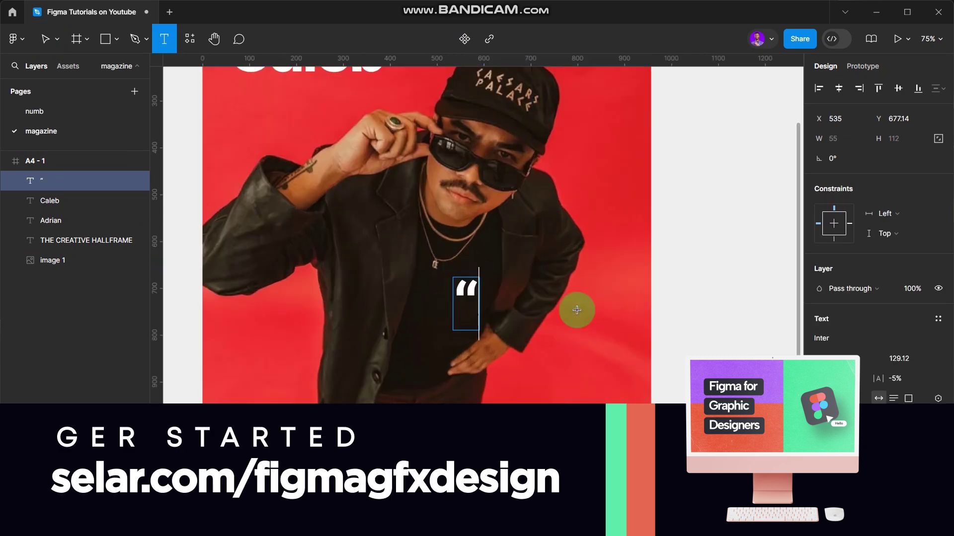
pyautogui.write('“a c')
pyautogui.press('BackSpace')
pyautogui.press('BackSpace')
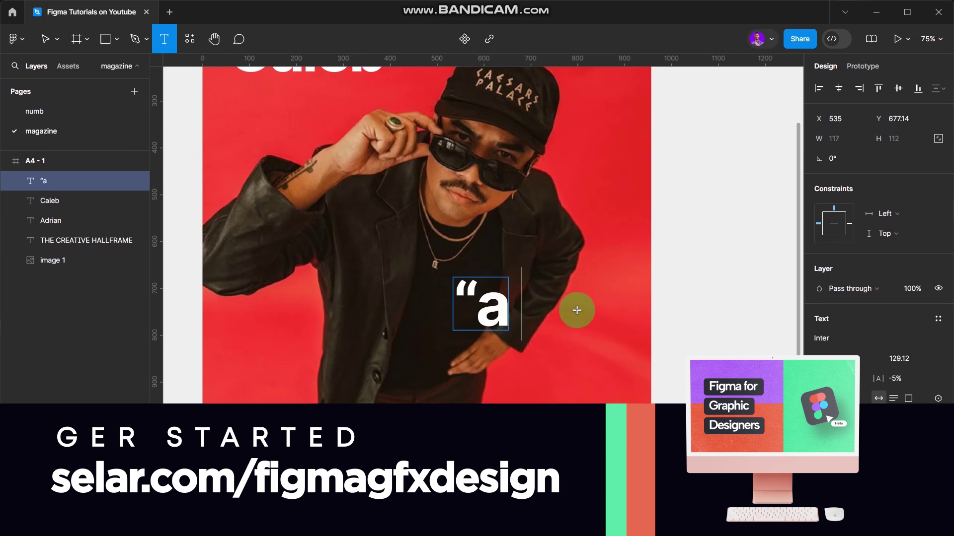
pyautogui.press('BackSpace')
pyautogui.write('\\a')
pyautogui.press('BackSpace')
pyautogui.write('A ')
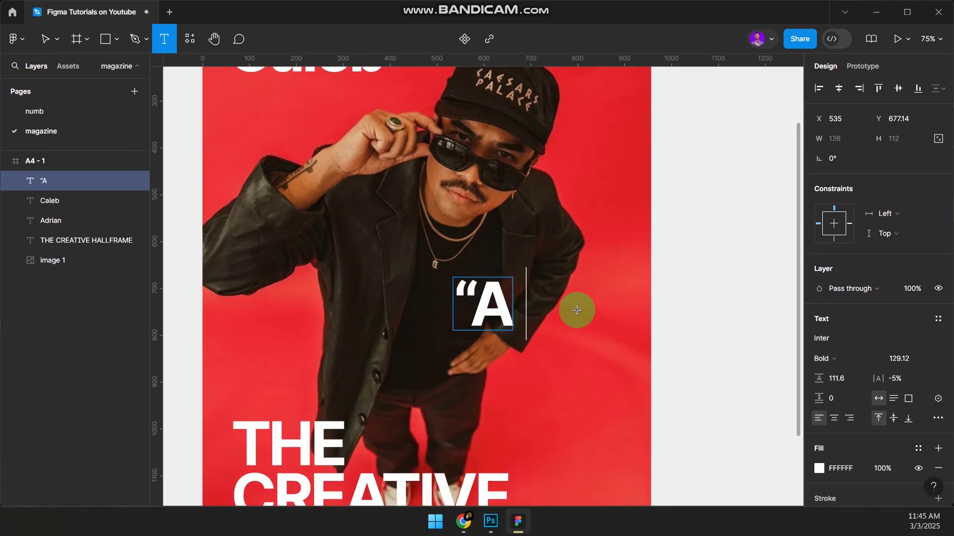
pyautogui.write('Creative is a genius”')
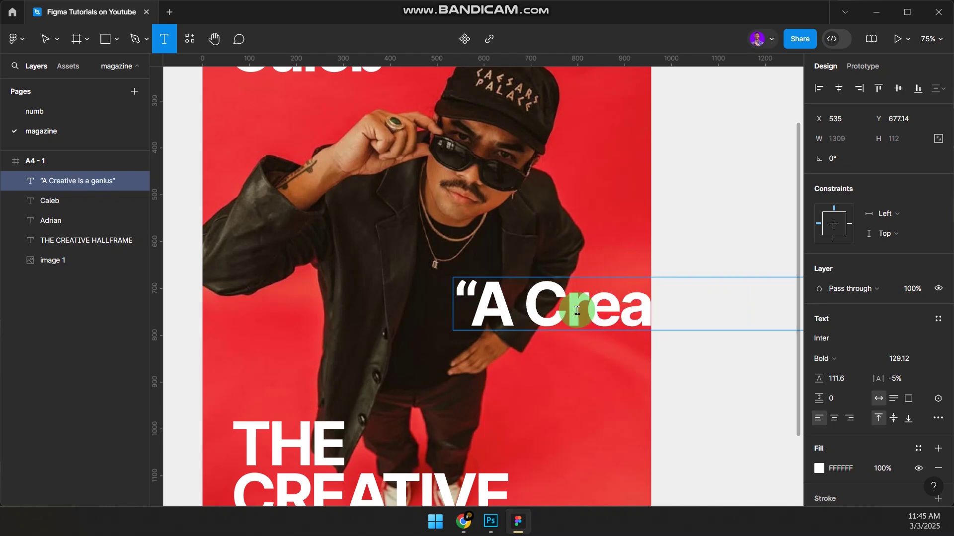
pyautogui.press('Escape')
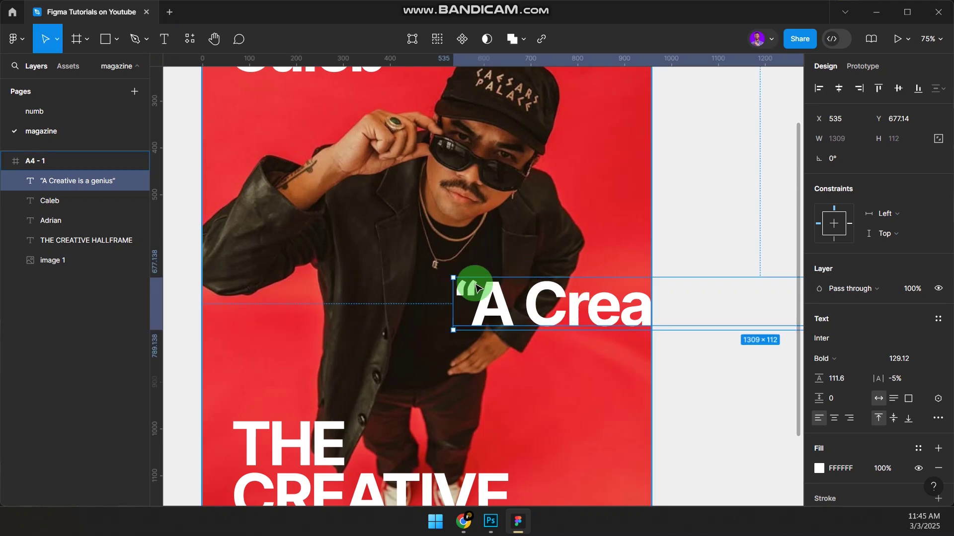
# Wrap the quote onto two lines at 403×132, X 530, and make it italic
pyautogui.click(470, 295)
pyautogui.press('k')
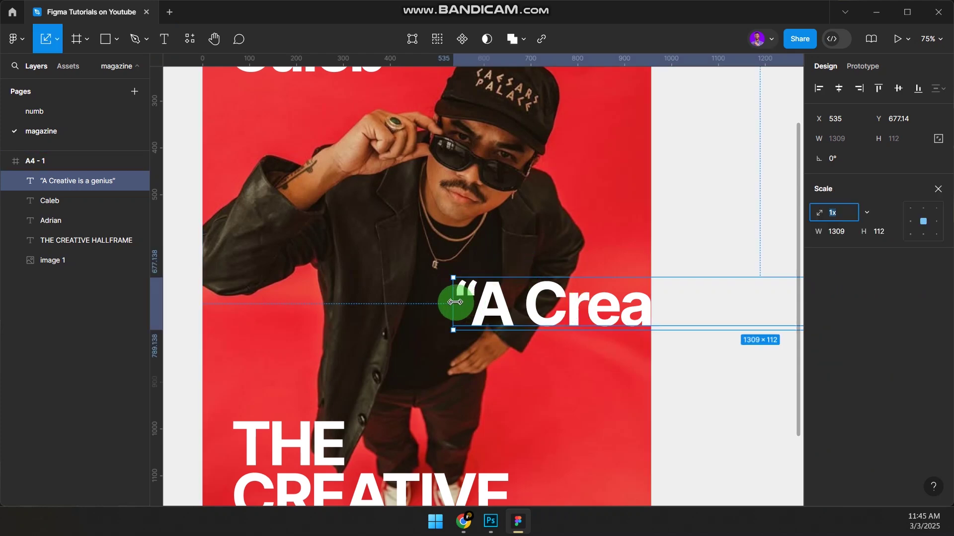
pyautogui.moveTo(454, 302); pyautogui.dragTo(336, 291)
pyautogui.click(536, 291)
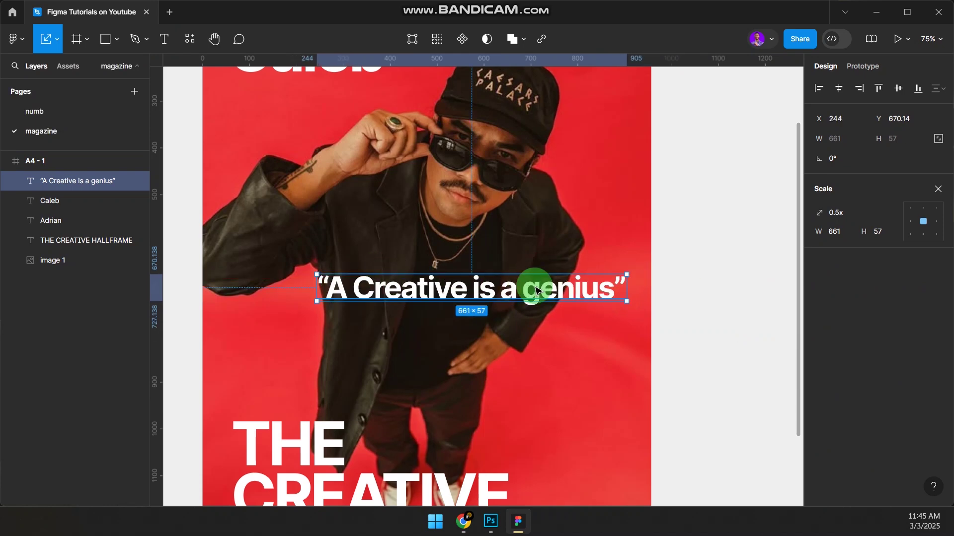
pyautogui.press('v')
pyautogui.moveTo(630, 288); pyautogui.dragTo(506, 297)
pyautogui.press('k')
pyautogui.moveTo(425, 295); pyautogui.dragTo(558, 326)
pyautogui.hotkey('ctrl', 'i')
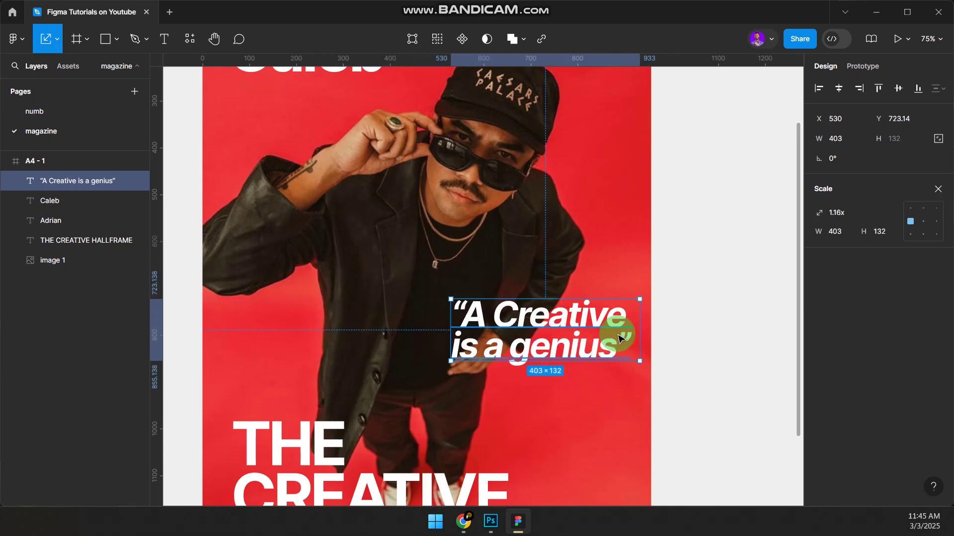
# Duplicate the quote upward, retype it as ISSUE 25 and make it bold
pyautogui.click(702, 262)
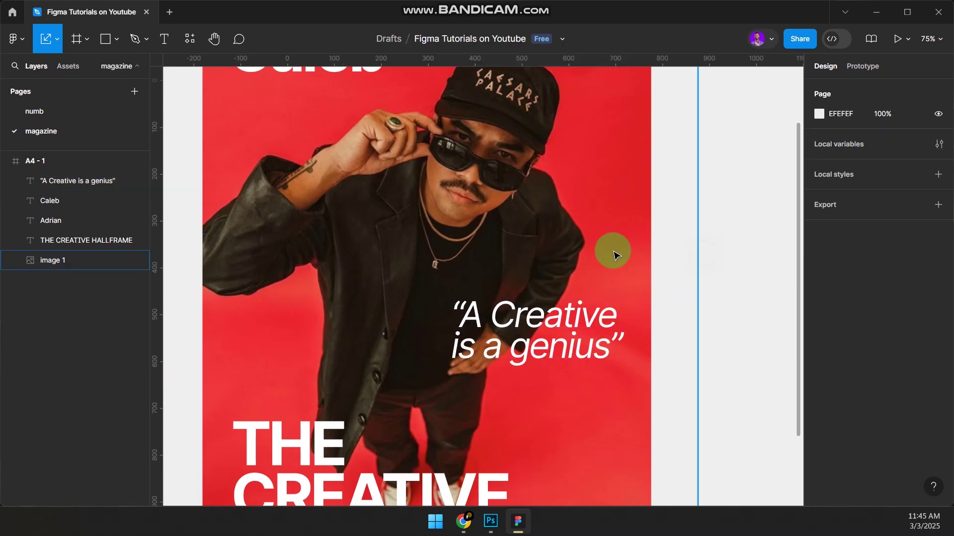
pyautogui.scroll(-4, 613, 252)
pyautogui.scroll(2, 649, 234)
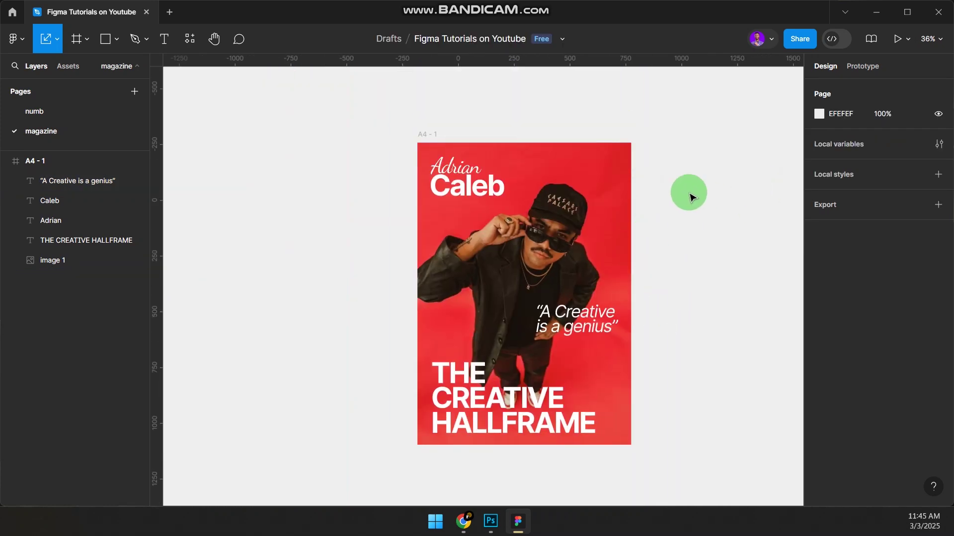
pyautogui.moveTo(694, 180); pyautogui.dragTo(654, 180)
pyautogui.scroll(2, 564, 303)
pyautogui.moveTo(558, 319); pyautogui.dragTo(567, 133)
pyautogui.scroll(5, 564, 133)
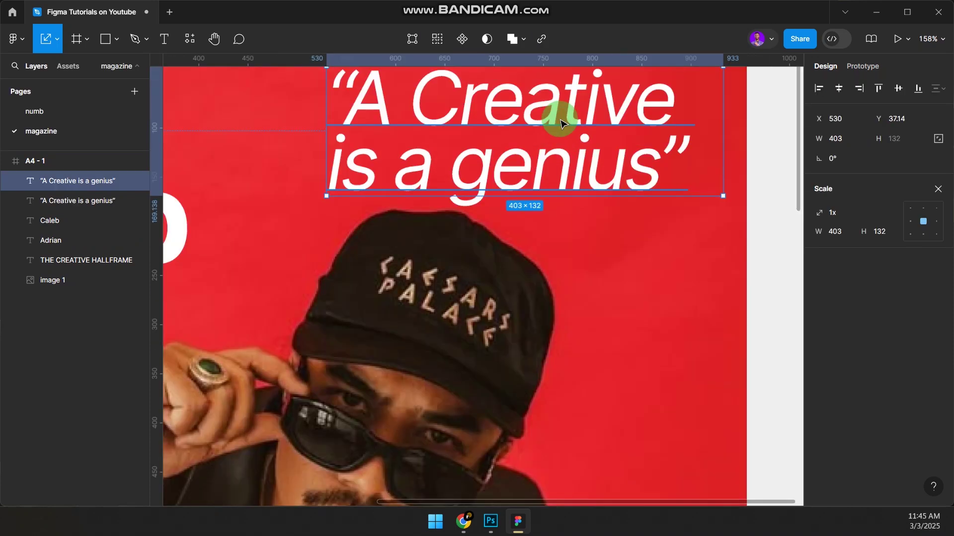
pyautogui.doubleClick(561, 122)
pyautogui.write('I')
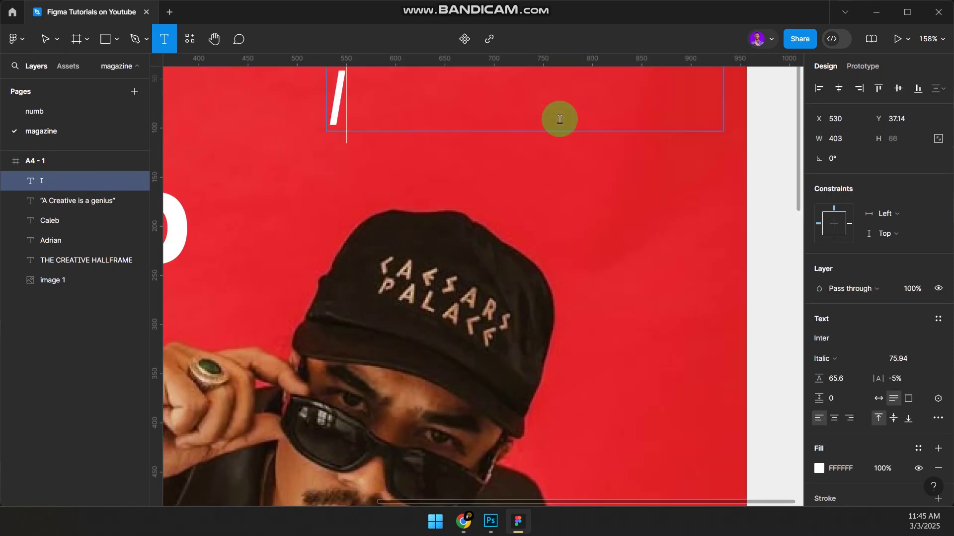
pyautogui.write('SSUE 25')
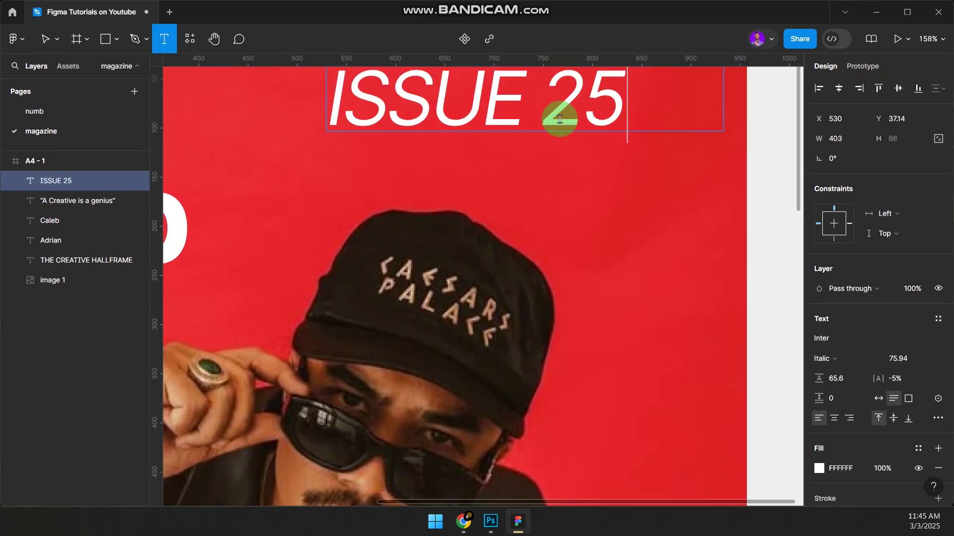
pyautogui.press('Escape')
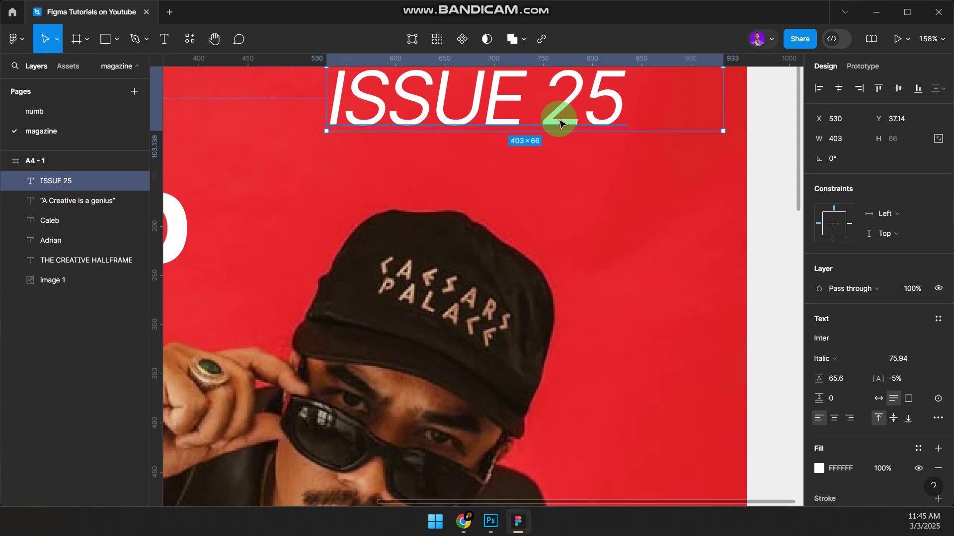
pyautogui.hotkey('ctrl', 'b')
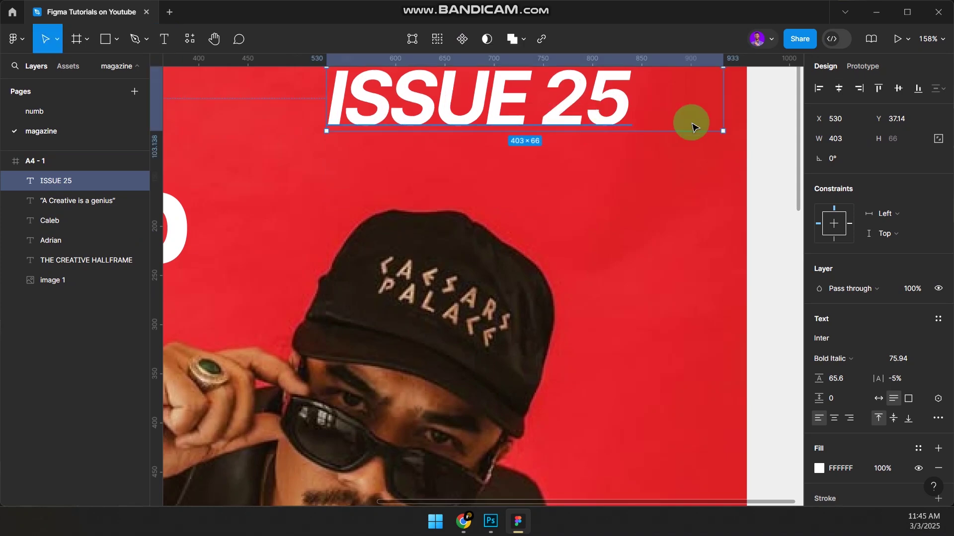
# Set ISSUE 25 to auto width and shrink it to 127×27 at the top right
pyautogui.scroll(-3, 673, 257)
pyautogui.scroll(5, 690, 141)
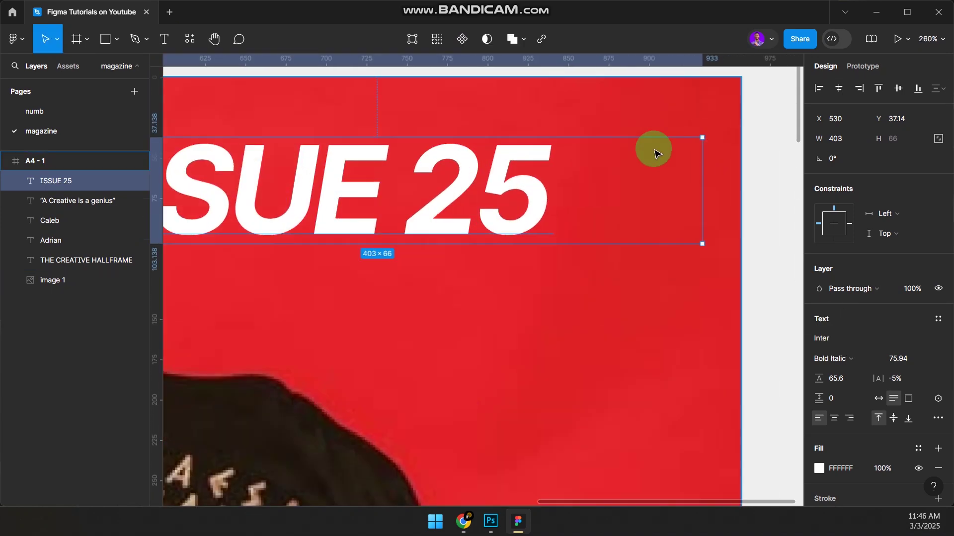
pyautogui.click(879, 400)
pyautogui.scroll(-4, 589, 240)
pyautogui.scroll(3, 566, 223)
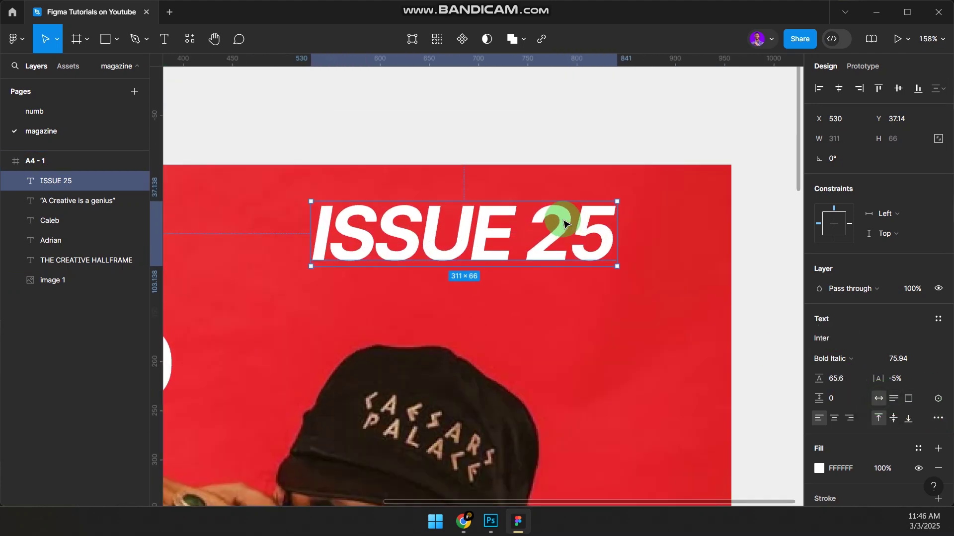
pyautogui.press('k')
pyautogui.moveTo(616, 231); pyautogui.dragTo(640, 222)
# Paste the barcode image into the cover, scaled to 123×88, under ISSUE 25
pyautogui.click(687, 125)
pyautogui.scroll(-5, 687, 124)
pyautogui.scroll(-3, 760, 266)
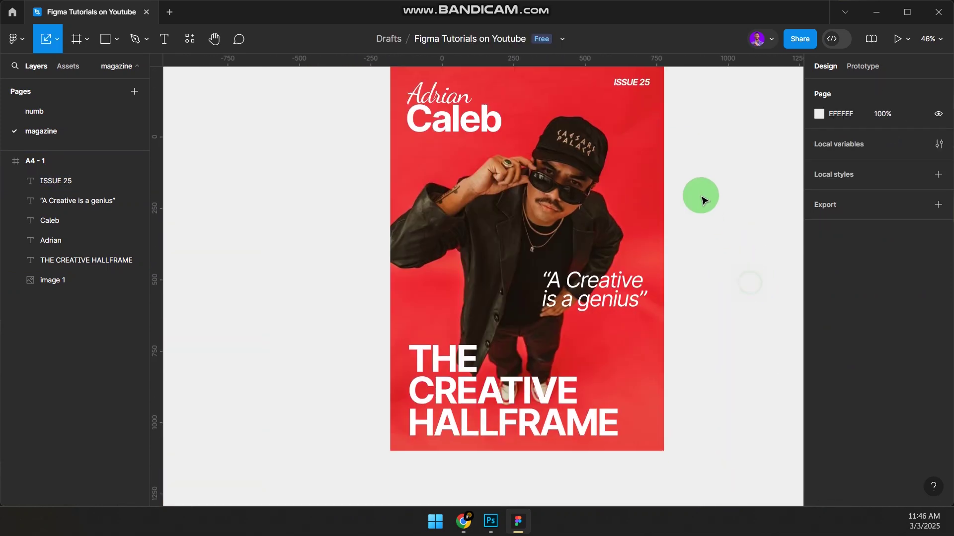
pyautogui.scroll(2, 695, 179)
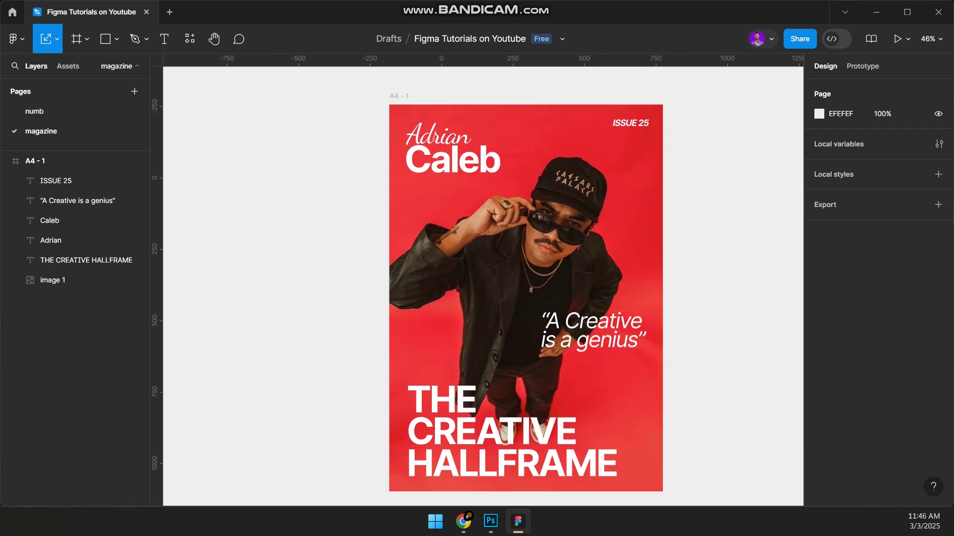
pyautogui.hotkey('ctrl', 'v')
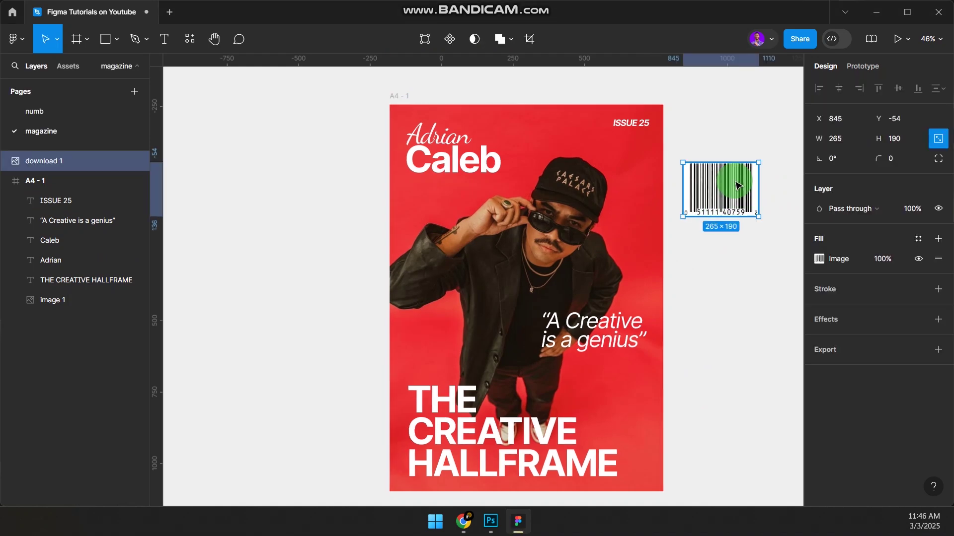
pyautogui.scroll(3, 734, 188)
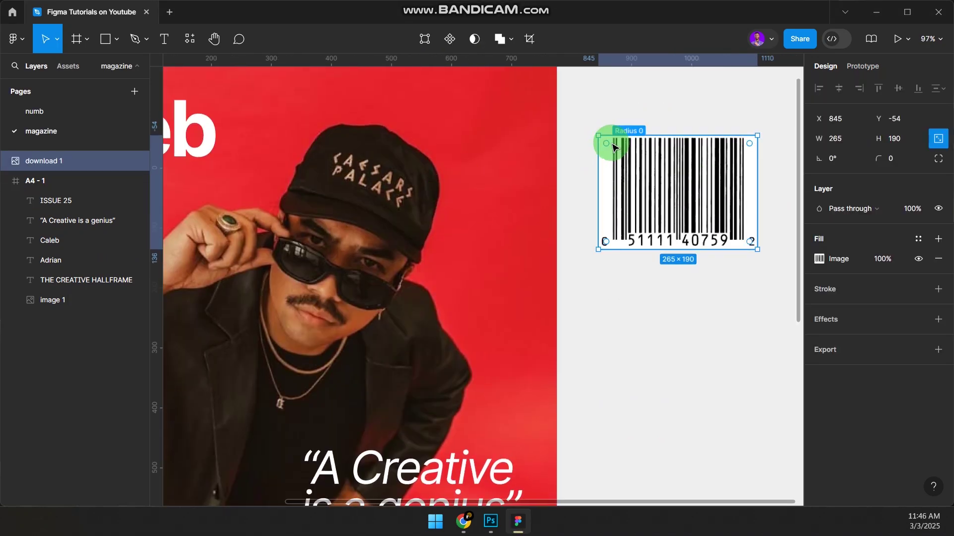
pyautogui.moveTo(644, 193)
pyautogui.mouseDown()
pyautogui.moveTo(418, 174)
pyautogui.moveTo(467, 181)
pyautogui.moveTo(617, 277)
pyautogui.moveTo(664, 270)
pyautogui.moveTo(584, 276)
pyautogui.moveTo(638, 213)
pyautogui.moveTo(636, 202)
pyautogui.mouseUp()
pyautogui.press('k')
pyautogui.click(741, 179)
# Bring the whole cover into view and select the cover photo
pyautogui.scroll(-5, 740, 177)
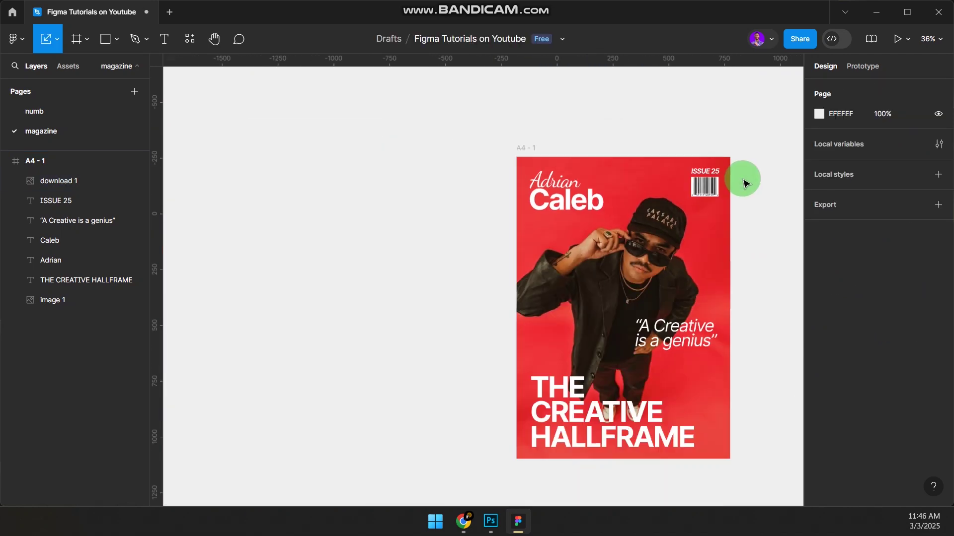
pyautogui.moveTo(749, 248); pyautogui.dragTo(672, 217)
pyautogui.hscroll(2, 671, 217)
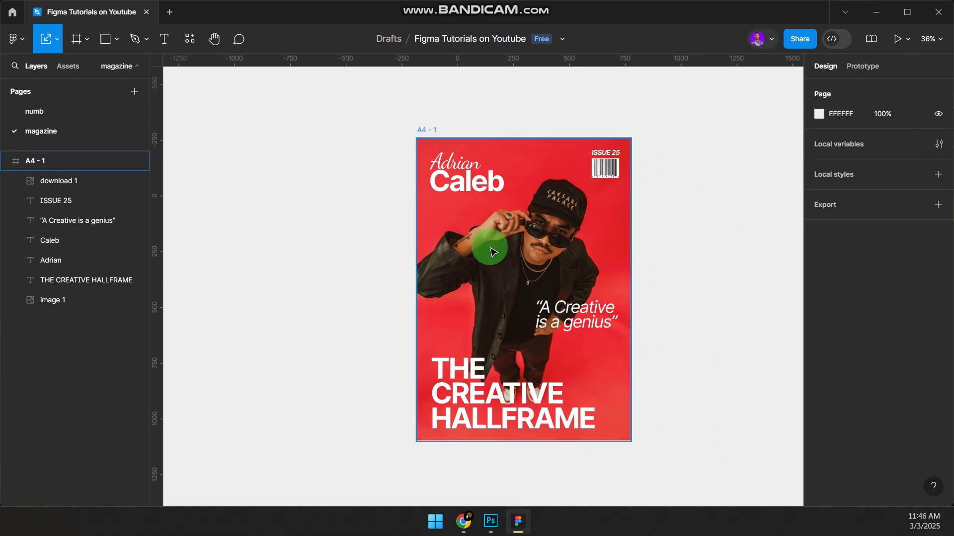
pyautogui.click(541, 221)
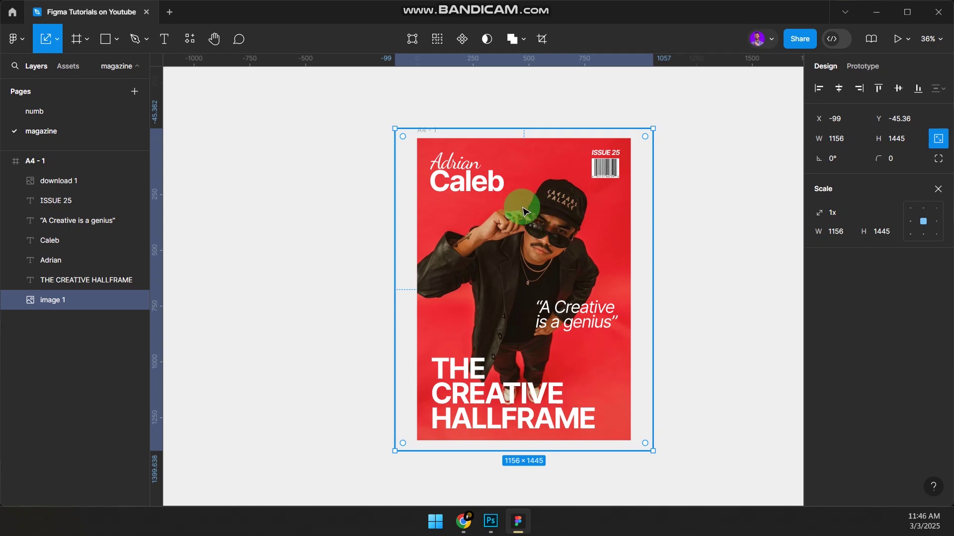
# Launch the Photopea plugin on the cover photo from its context menu
pyautogui.rightClick(554, 193)
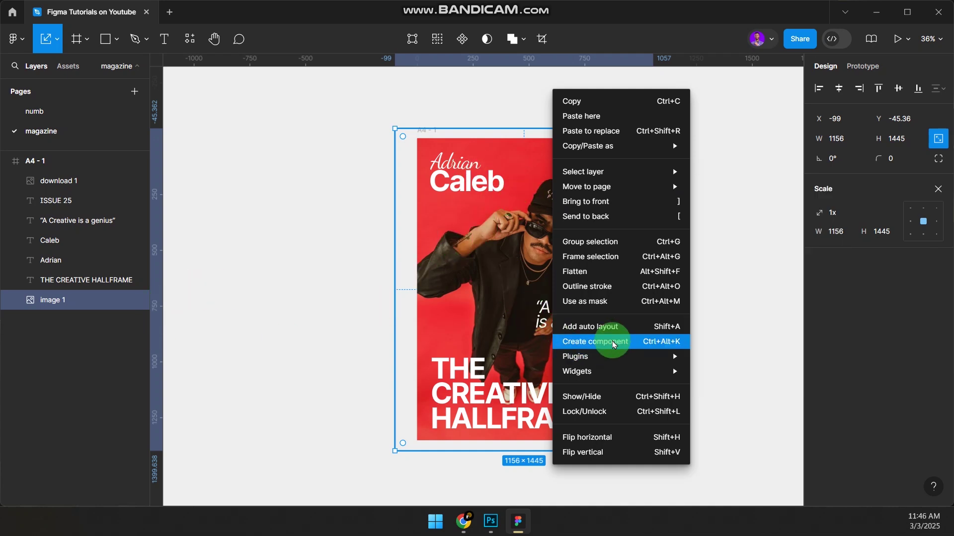
pyautogui.moveTo(603, 358)
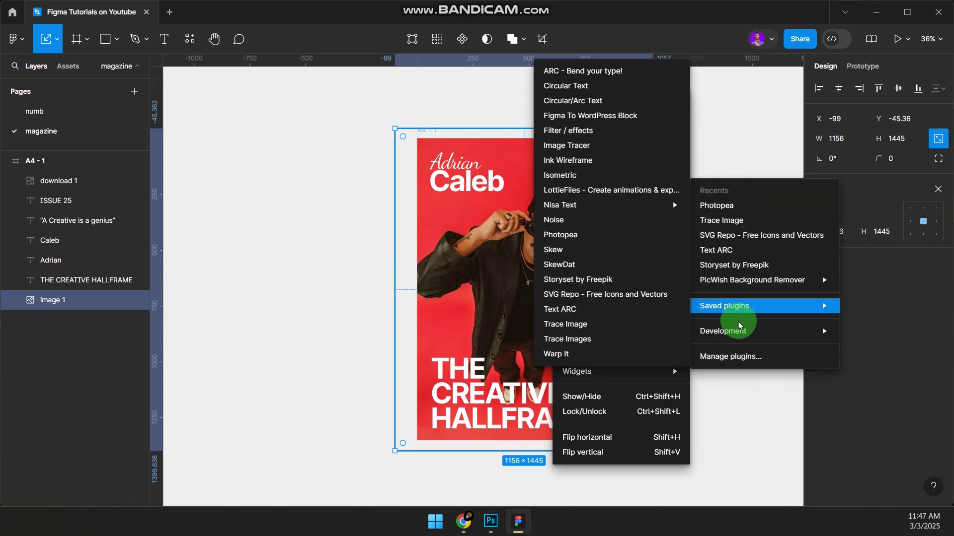
pyautogui.click(283, 107)
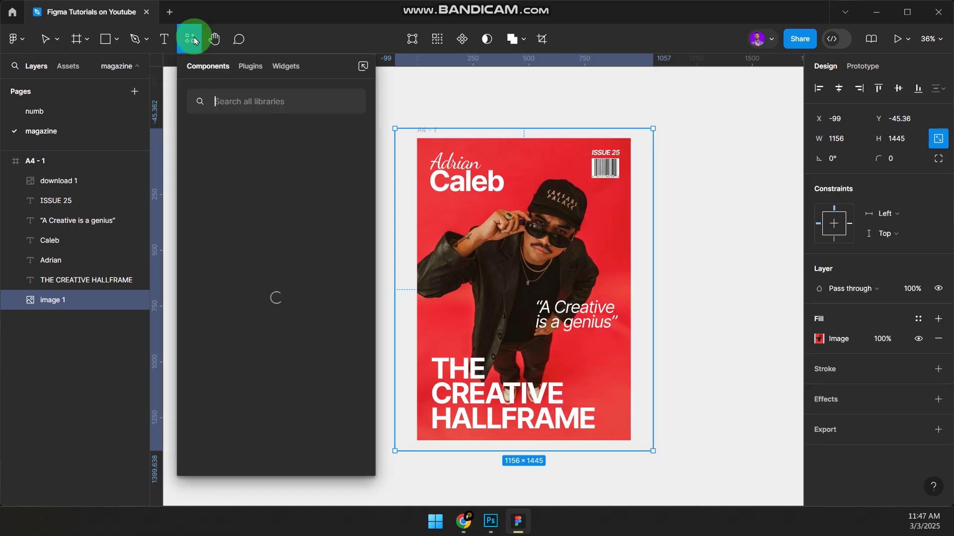
pyautogui.click(251, 70)
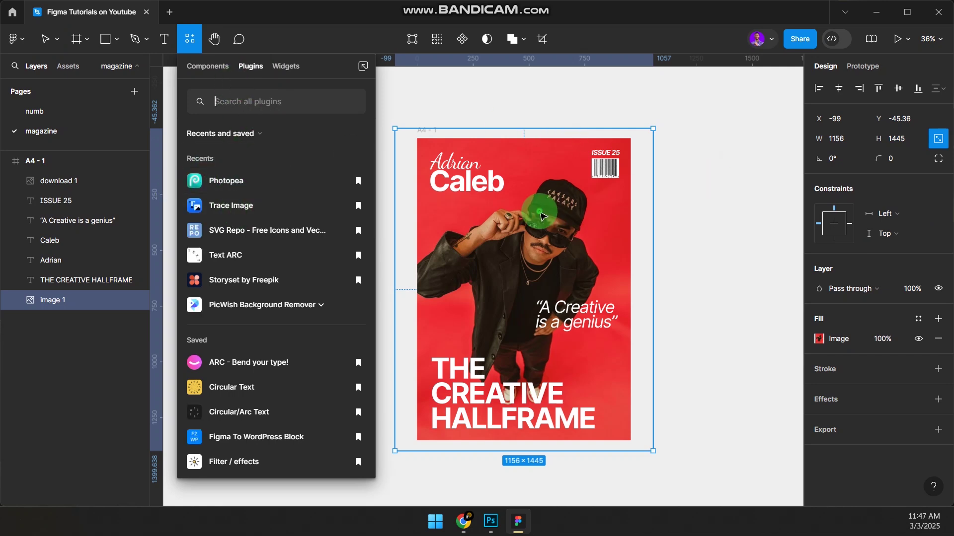
pyautogui.click(542, 213)
pyautogui.rightClick(536, 214)
pyautogui.moveTo(650, 380)
pyautogui.moveTo(650, 356)
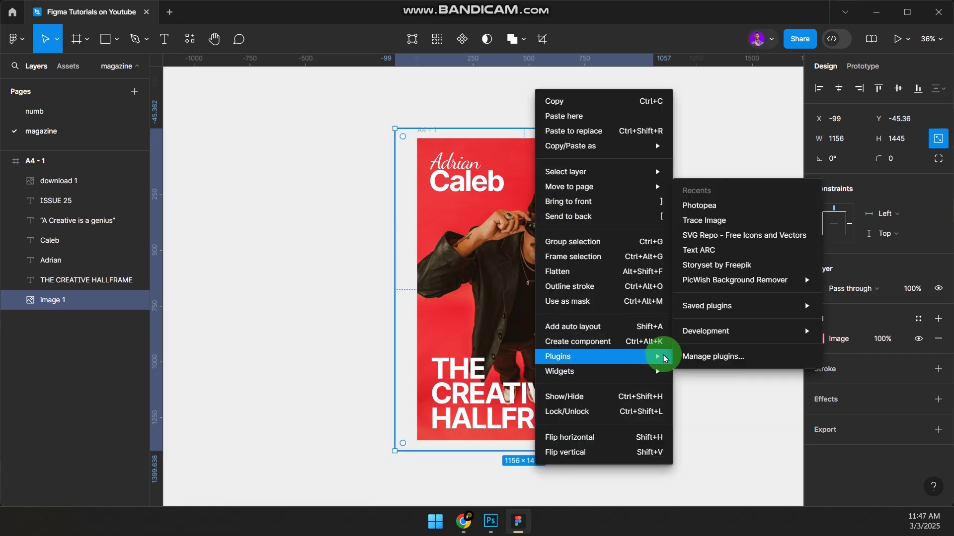
pyautogui.click(738, 208)
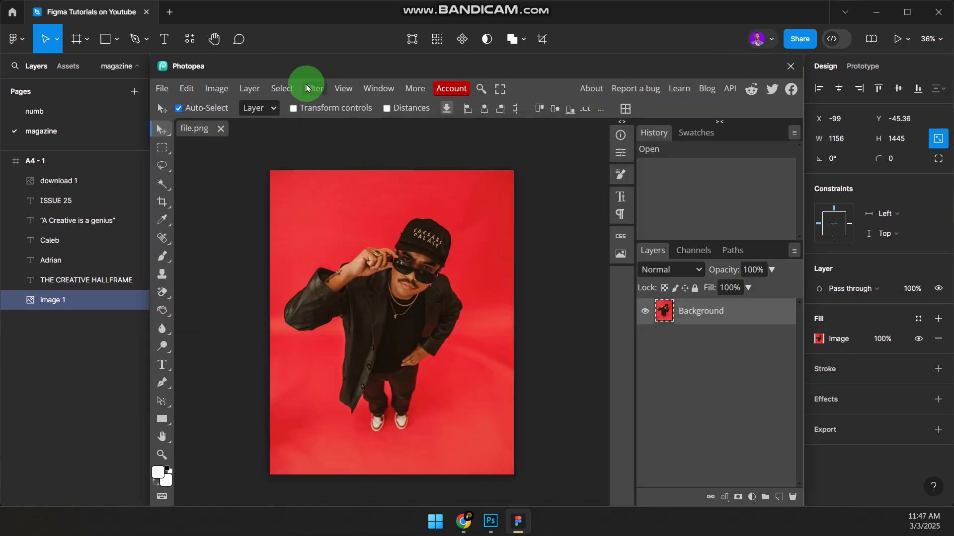
# In Camera Raw, raise Texture to 79 and Clarity to about 61, then save the photo back
pyautogui.click(306, 89)
pyautogui.click(353, 164)
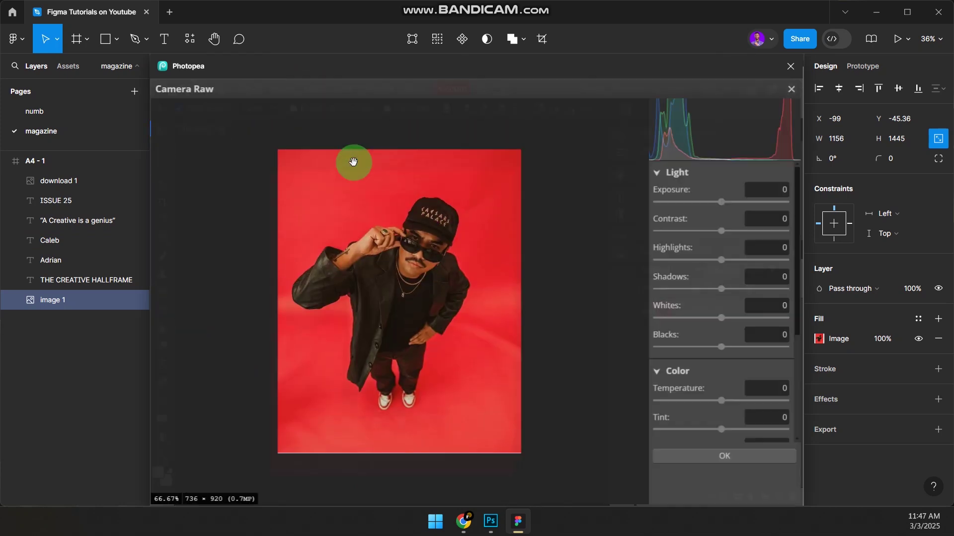
pyautogui.scroll(-3, 745, 370)
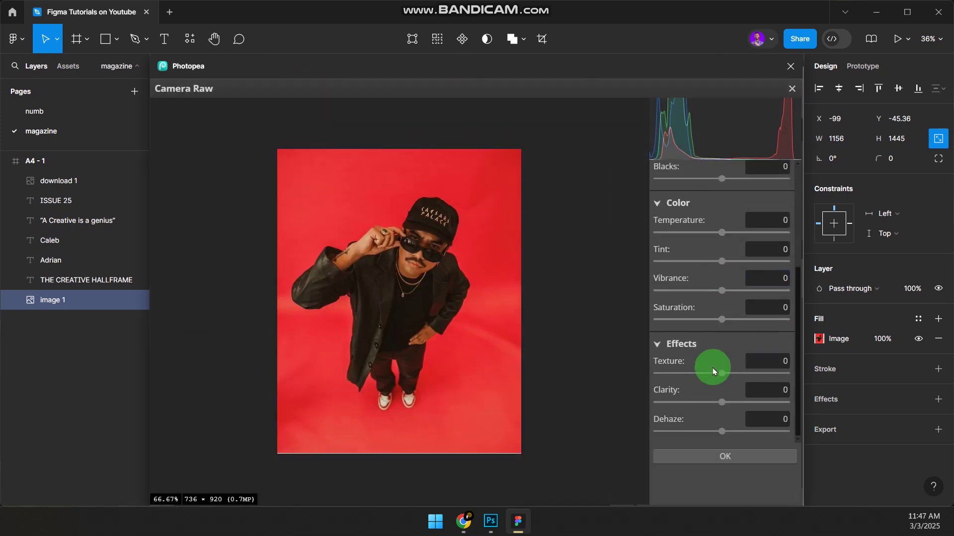
pyautogui.moveTo(733, 375); pyautogui.dragTo(760, 375)
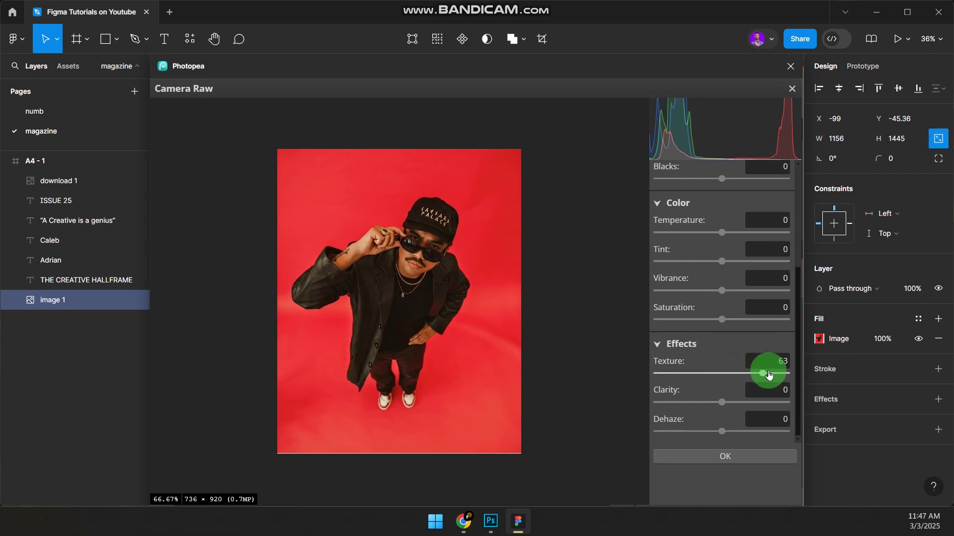
pyautogui.click(730, 402)
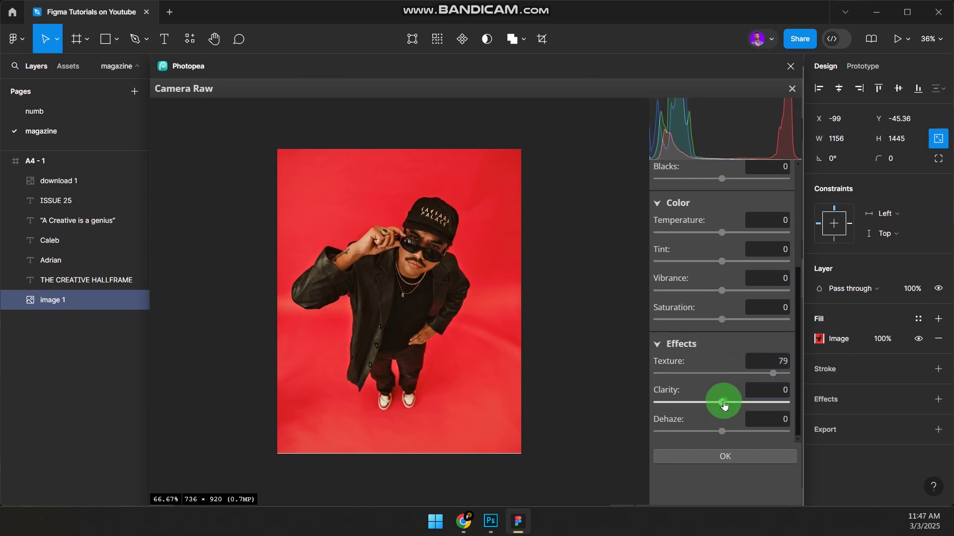
pyautogui.moveTo(737, 407); pyautogui.dragTo(763, 409)
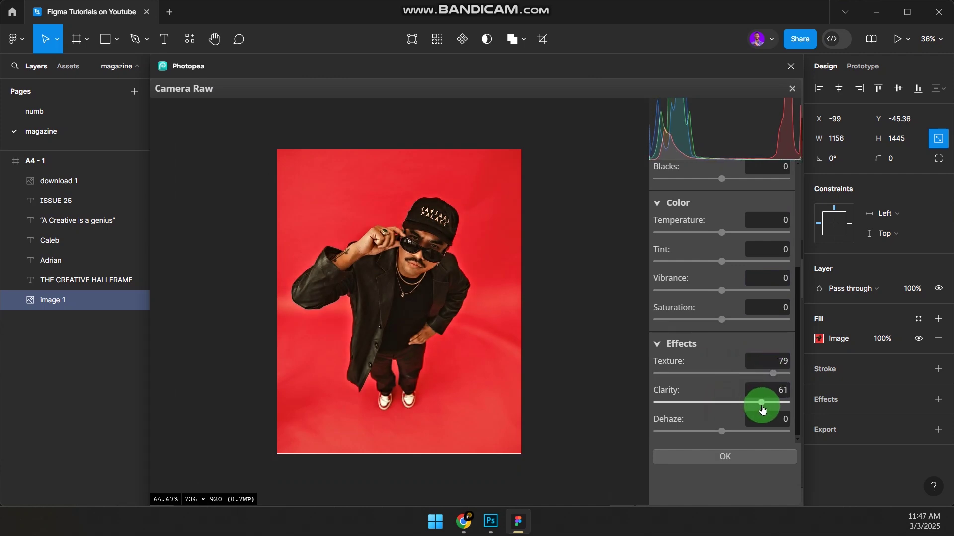
pyautogui.scroll(4, 703, 318)
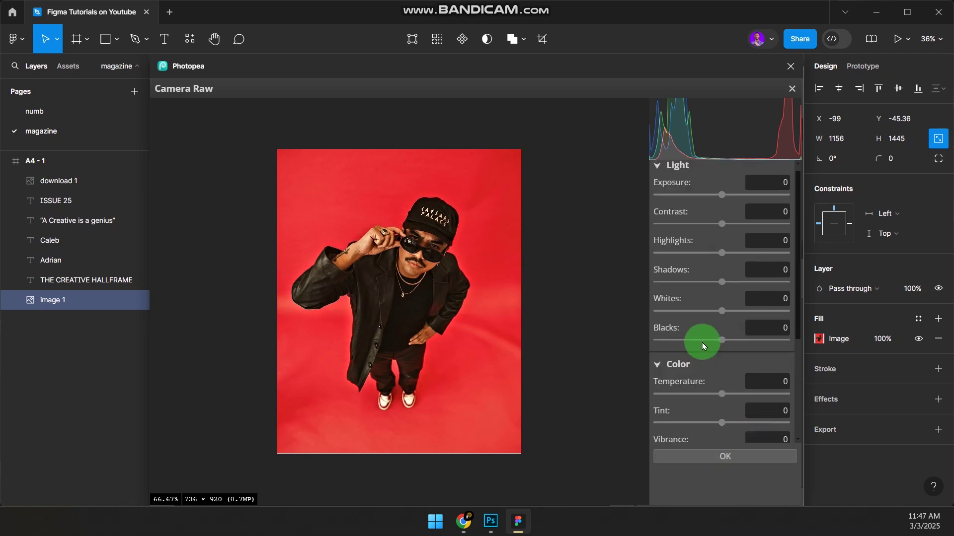
pyautogui.click(722, 457)
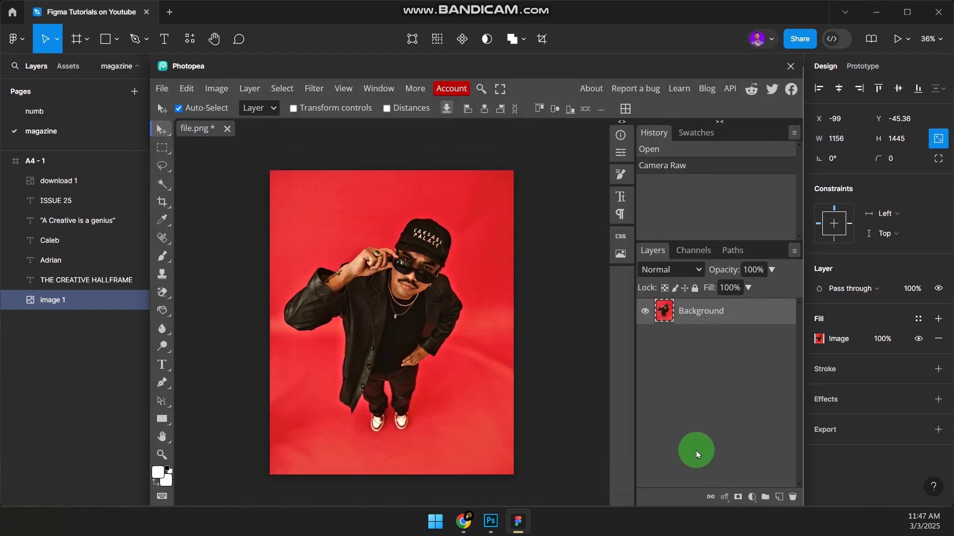
pyautogui.hotkey('ctrl', 's')
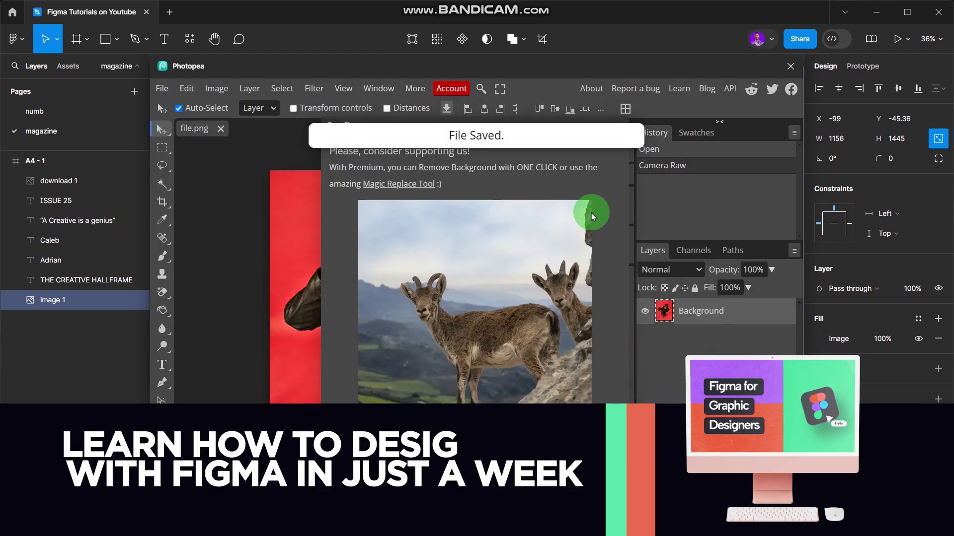
# Close the Photopea plugin and deselect the cover photo
pyautogui.click(790, 66)
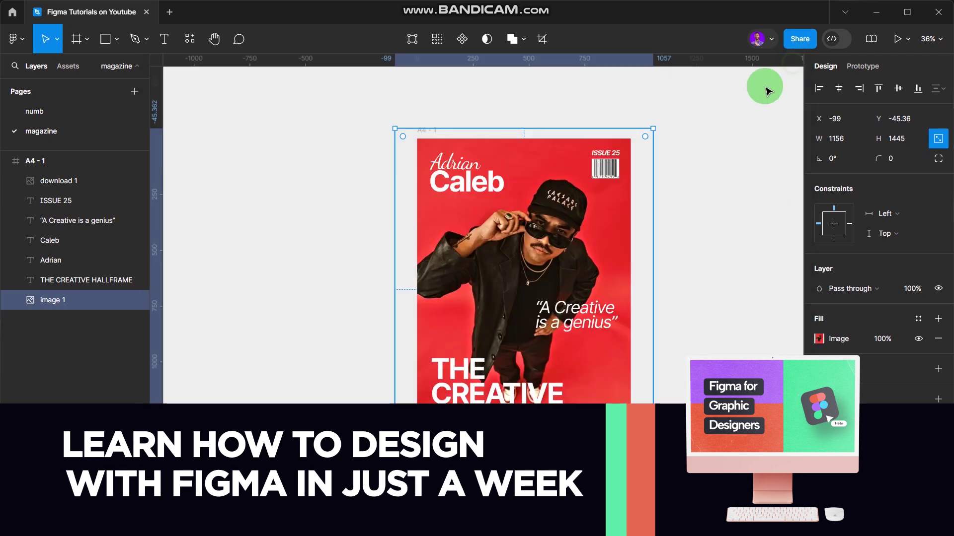
pyautogui.click(543, 287)
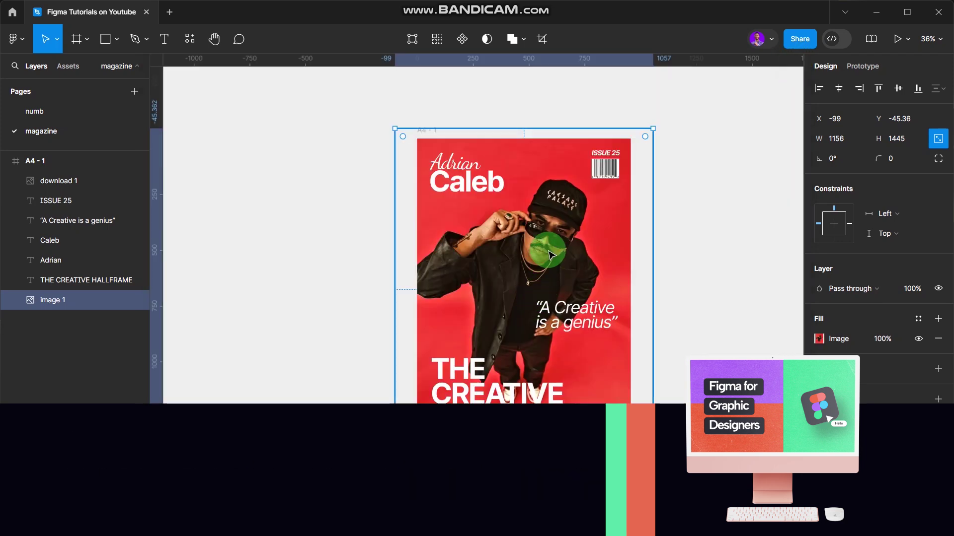
pyautogui.scroll(3, 546, 238)
pyautogui.scroll(-4, 557, 216)
pyautogui.scroll(3, 557, 216)
pyautogui.scroll(-3, 556, 216)
pyautogui.click(693, 189)
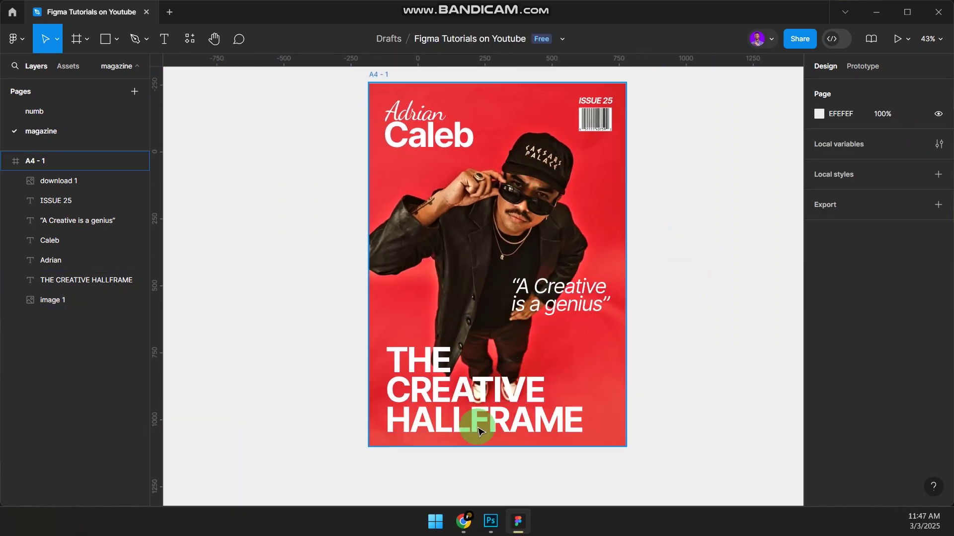
# Colour the headline words CREATIVE HALLFRAME FFB404, leaving THE white
pyautogui.doubleClick(545, 391)
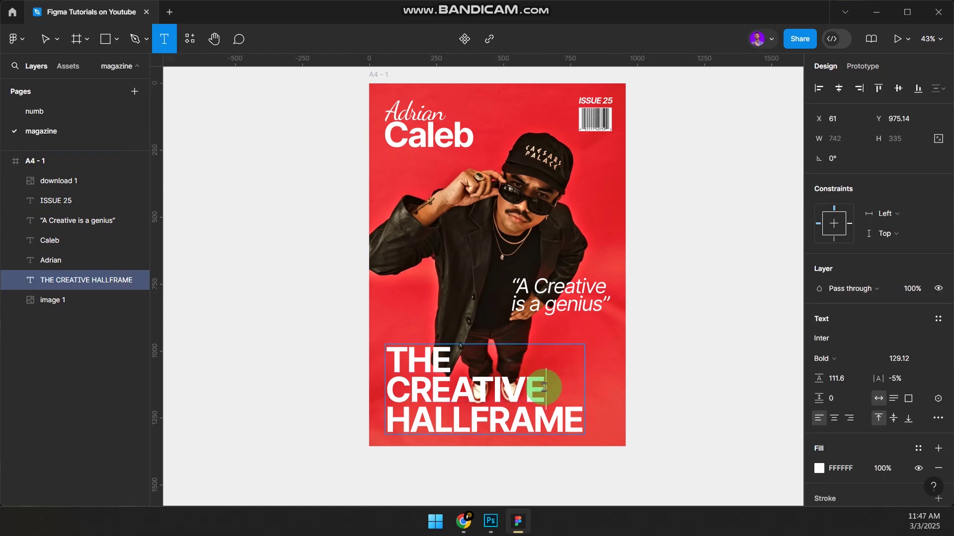
pyautogui.moveTo(546, 391); pyautogui.dragTo(630, 430)
pyautogui.click(396, 387)
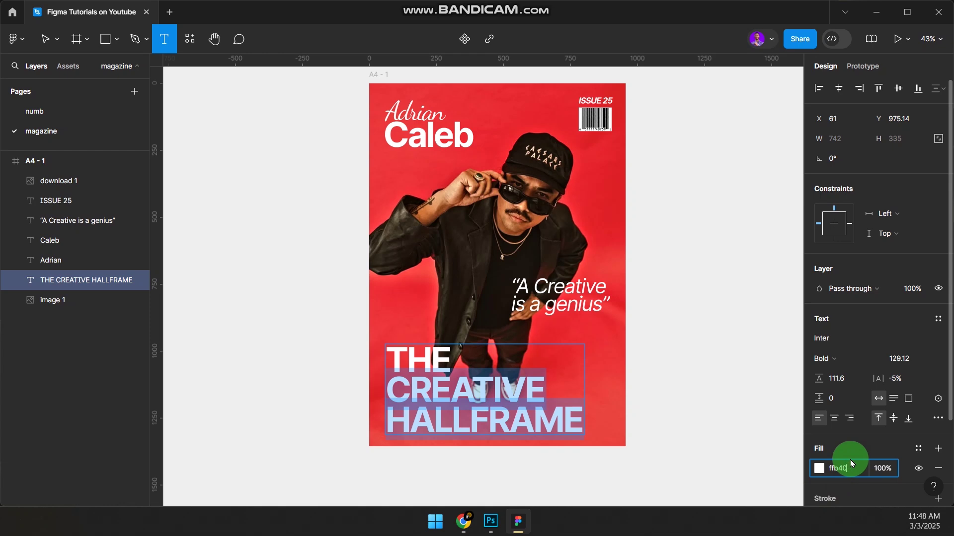
pyautogui.write('4')
pyautogui.press('Return')
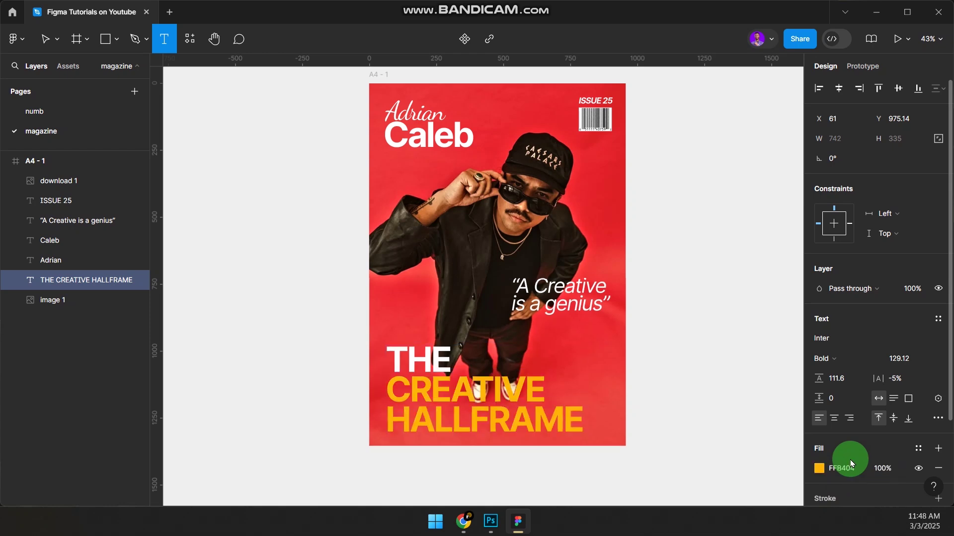
pyautogui.press('Escape')
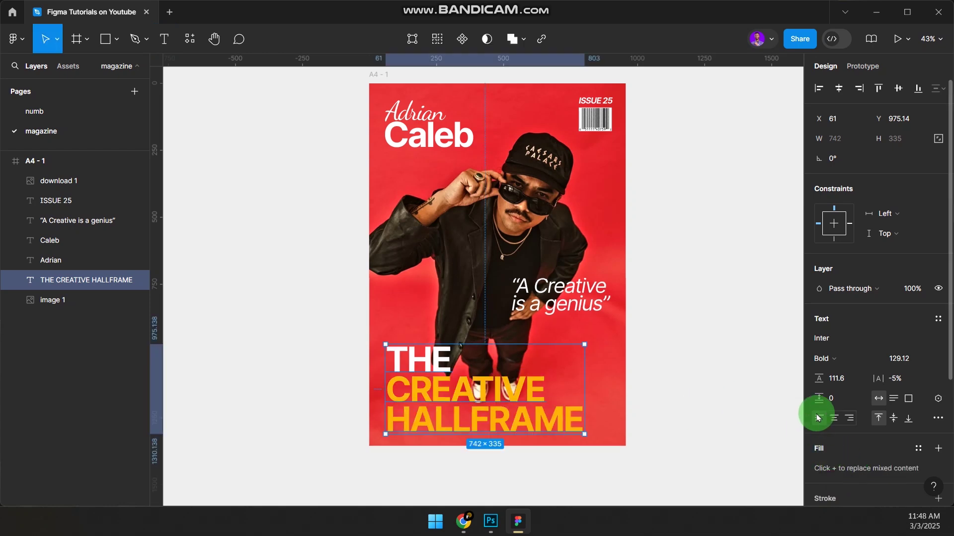
# Shift the CREATIVE HALLFRAME colour from orange FFB404 to bright yellow FFF504
pyautogui.scroll(-3, 813, 411)
pyautogui.click(819, 380)
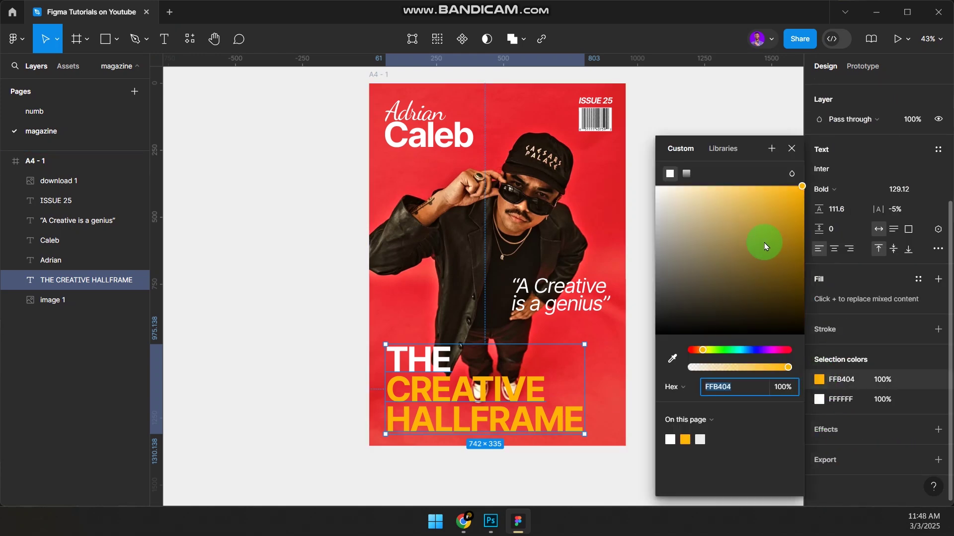
pyautogui.press('Return')
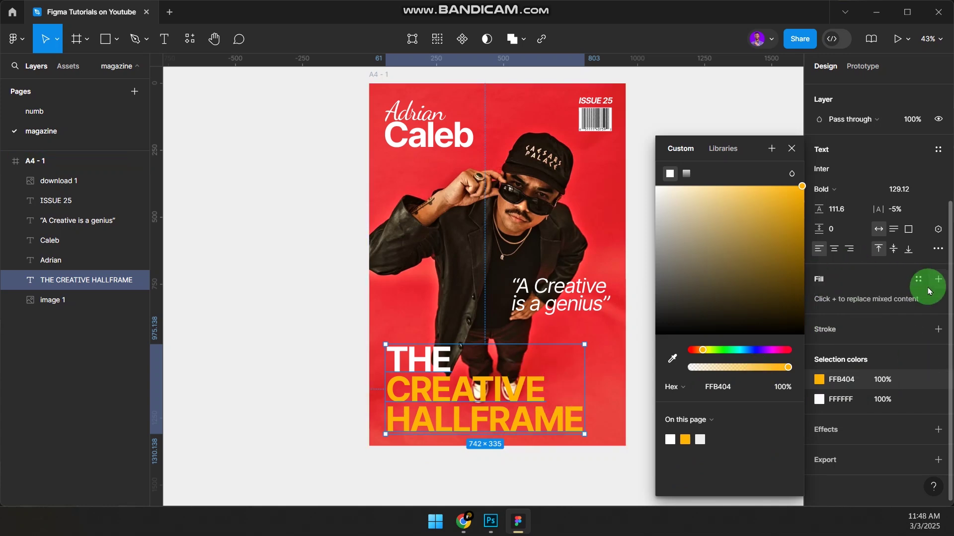
pyautogui.click(571, 470)
pyautogui.click(500, 389)
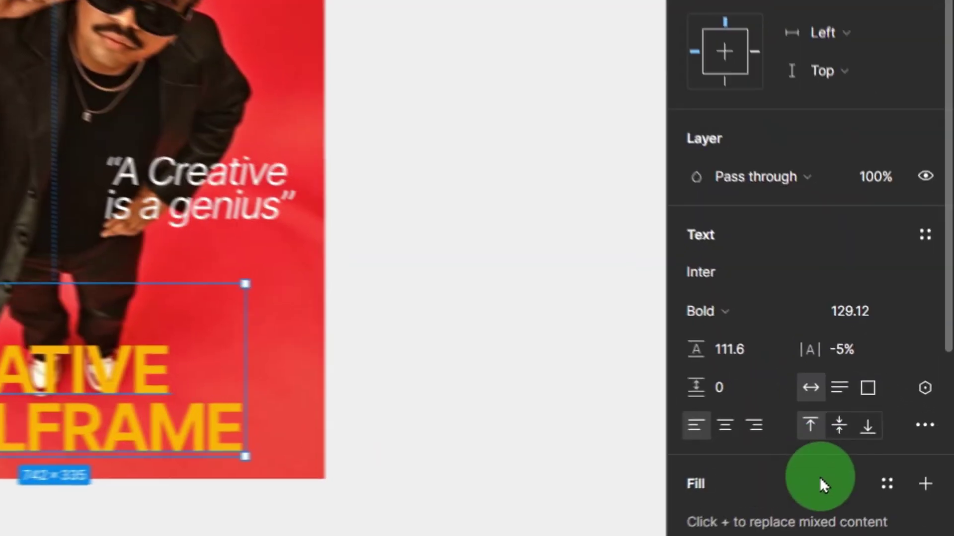
pyautogui.scroll(-6, 822, 484)
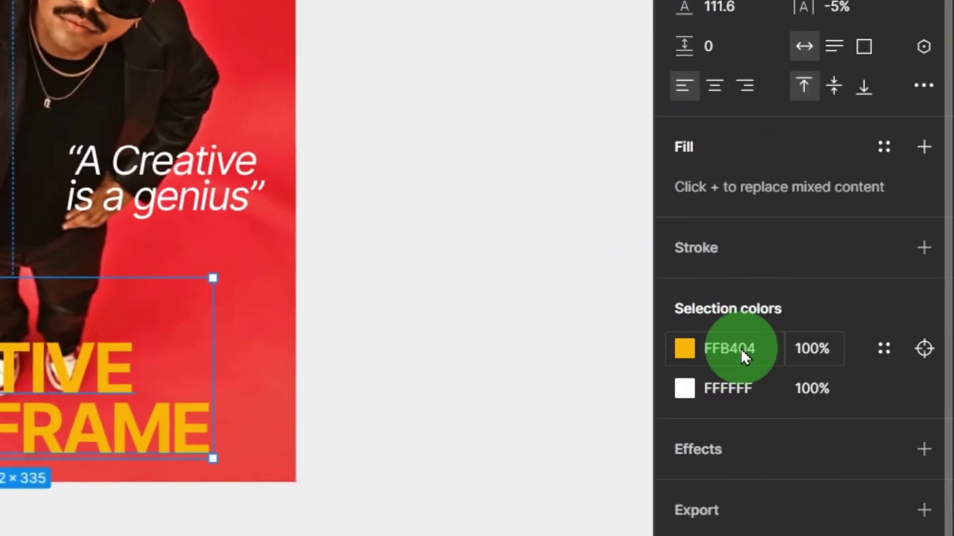
pyautogui.click(684, 348)
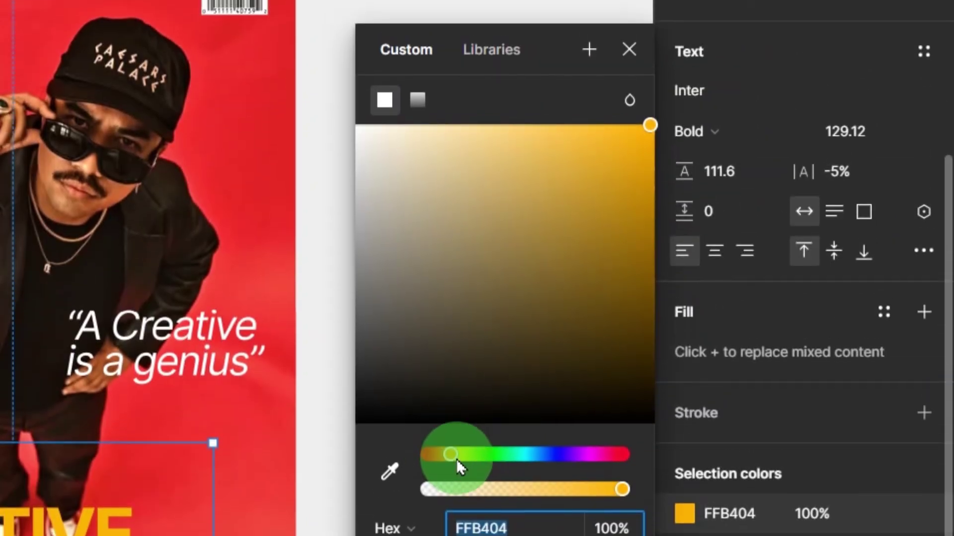
pyautogui.moveTo(450, 454); pyautogui.dragTo(457, 454)
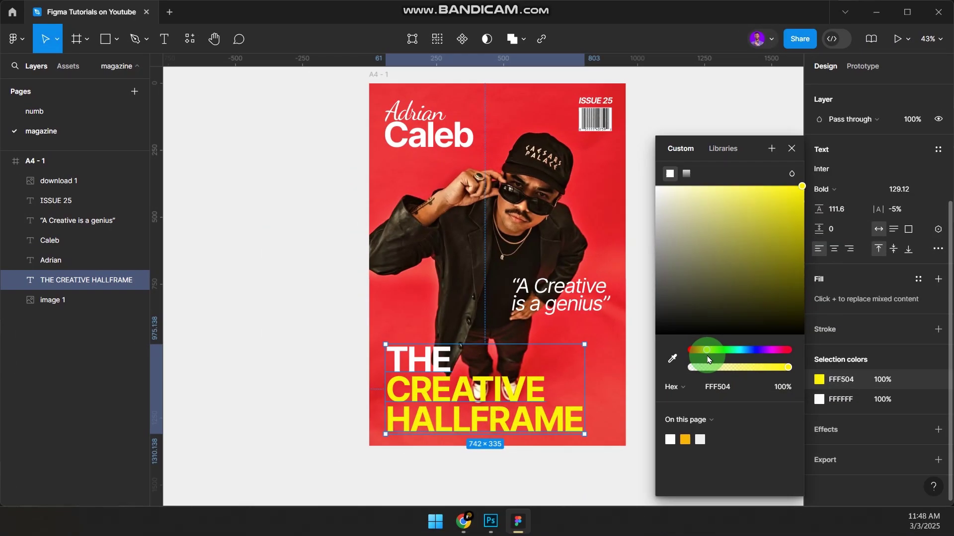
pyautogui.click(630, 57)
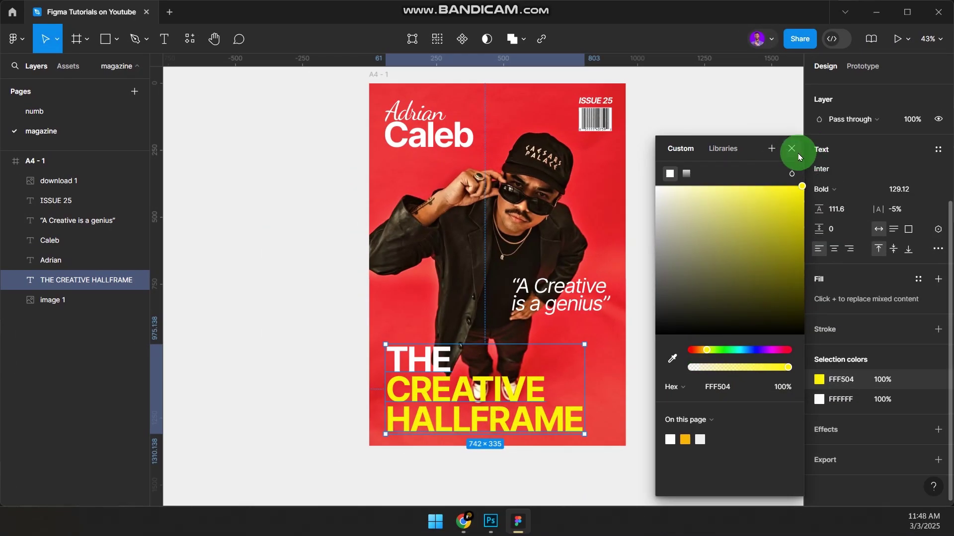
pyautogui.click(757, 217)
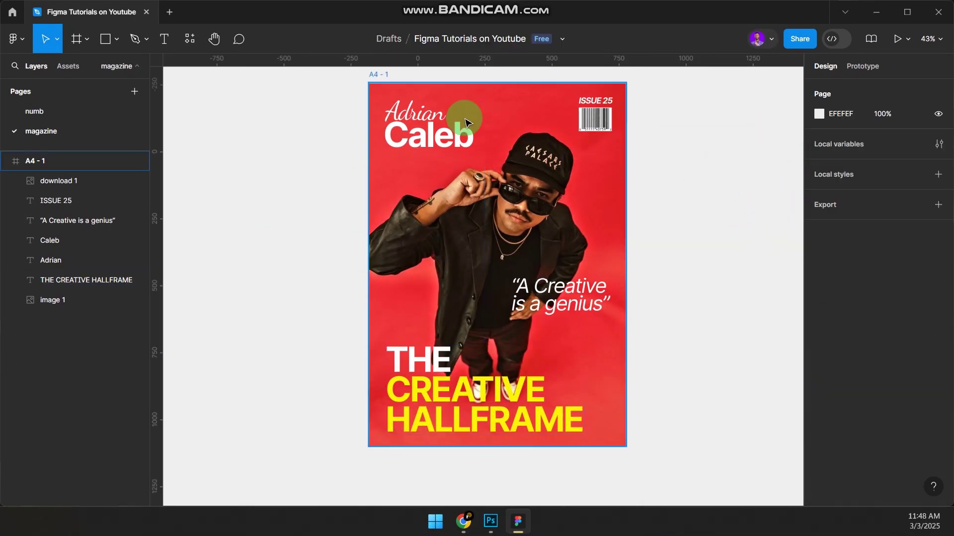
# Give the Adrian script text the same FFF504 yellow
pyautogui.click(414, 112)
pyautogui.scroll(-2, 844, 397)
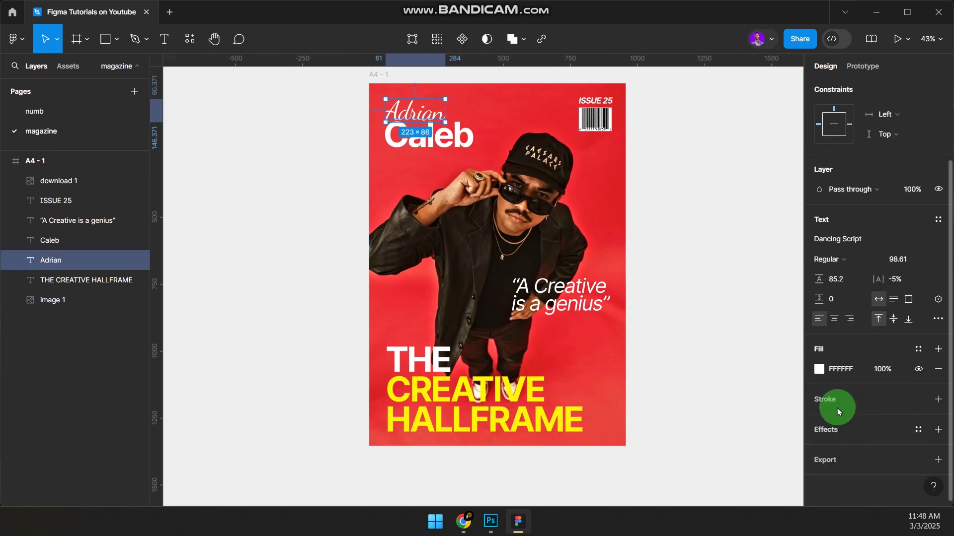
pyautogui.click(822, 369)
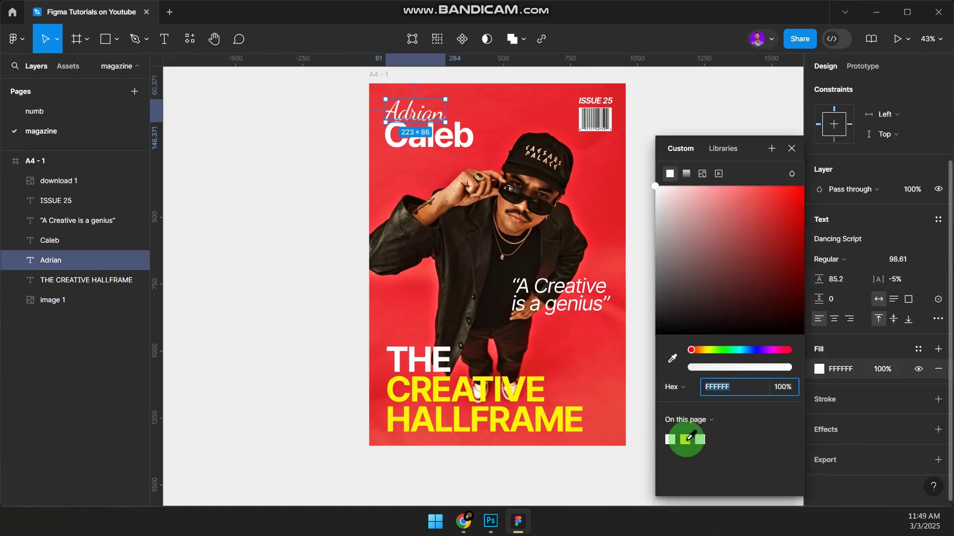
pyautogui.click(686, 439)
pyautogui.click(789, 149)
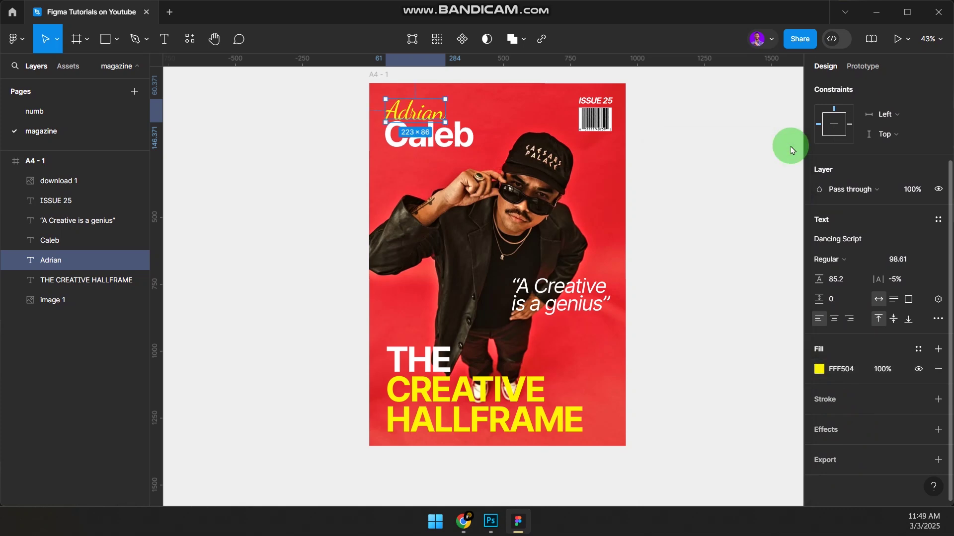
pyautogui.click(703, 228)
pyautogui.click(762, 321)
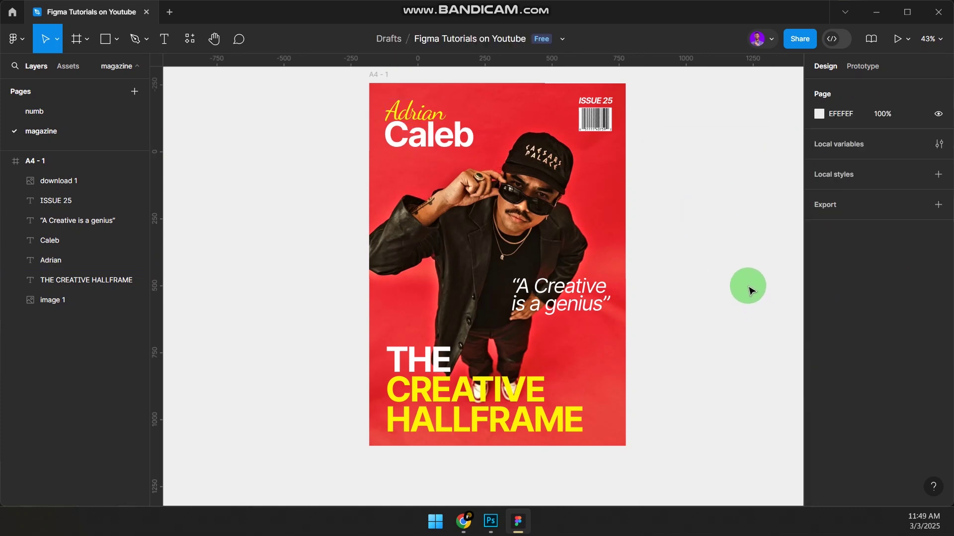
# Rename the cover frame to page 1 and duplicate it as an empty page 2 frame
pyautogui.scroll(2, 686, 183)
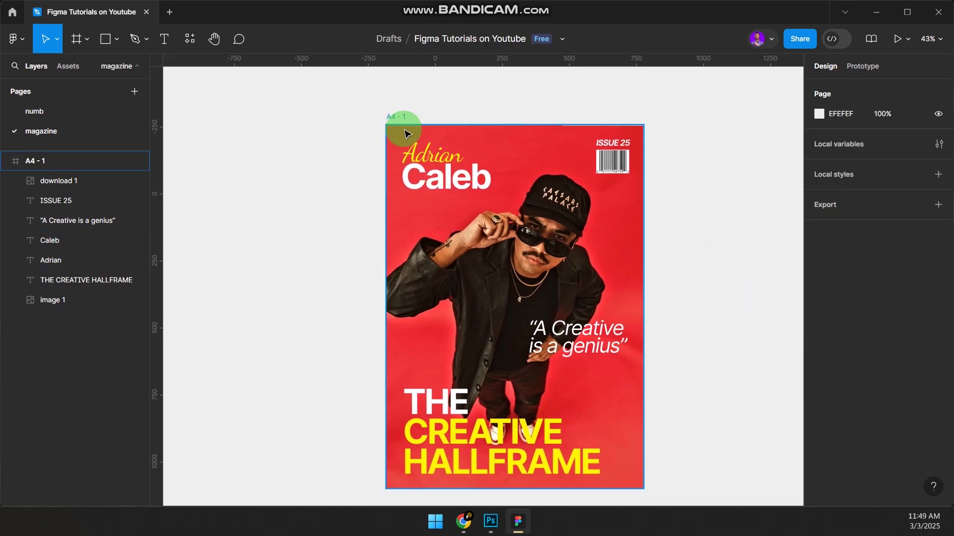
pyautogui.click(395, 118)
pyautogui.doubleClick(406, 118)
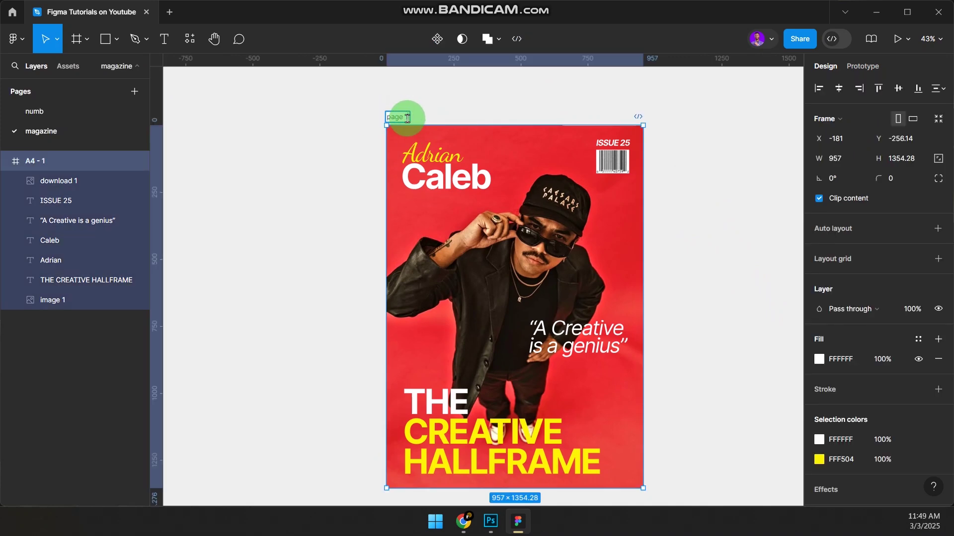
pyautogui.hotkey('ctrl', 'd')
pyautogui.hscroll(5, 405, 117)
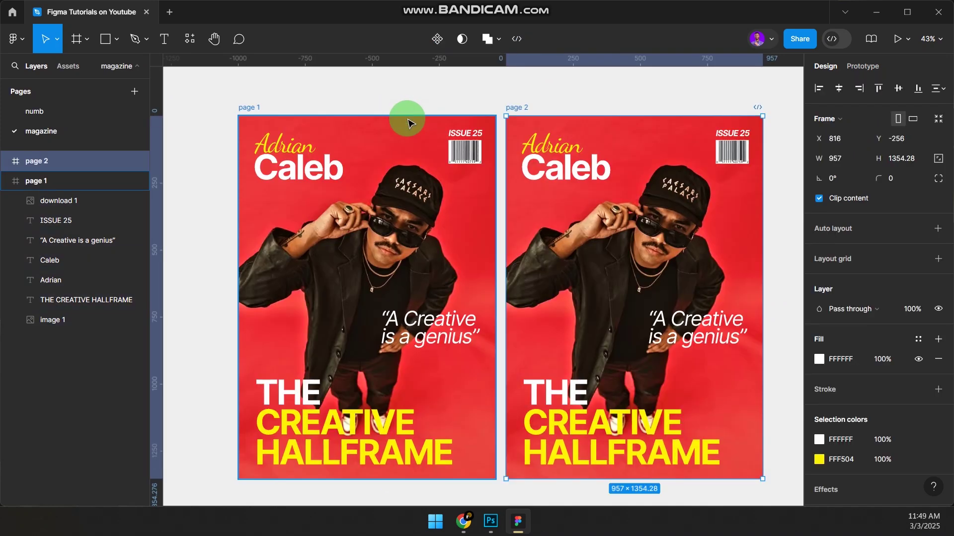
pyautogui.scroll(-2, 393, 140)
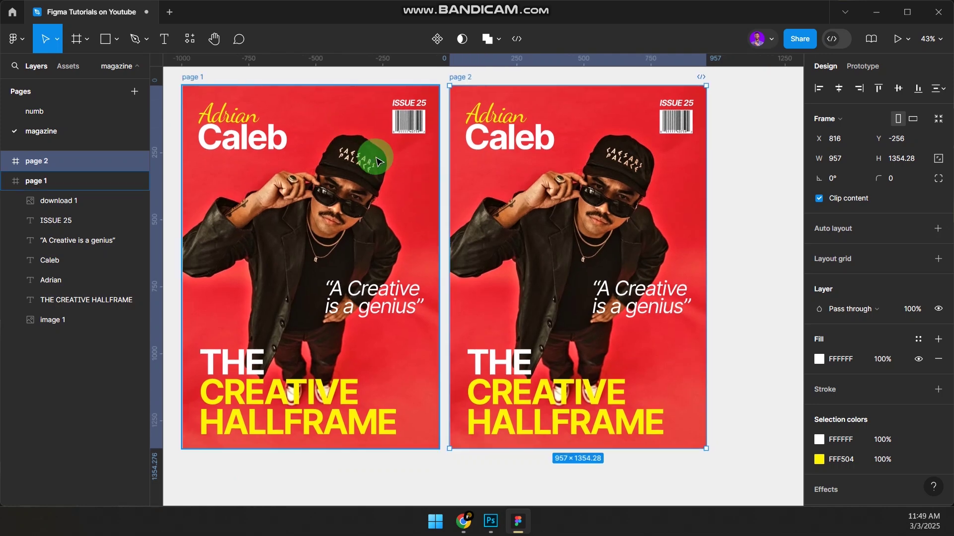
pyautogui.press('Escape')
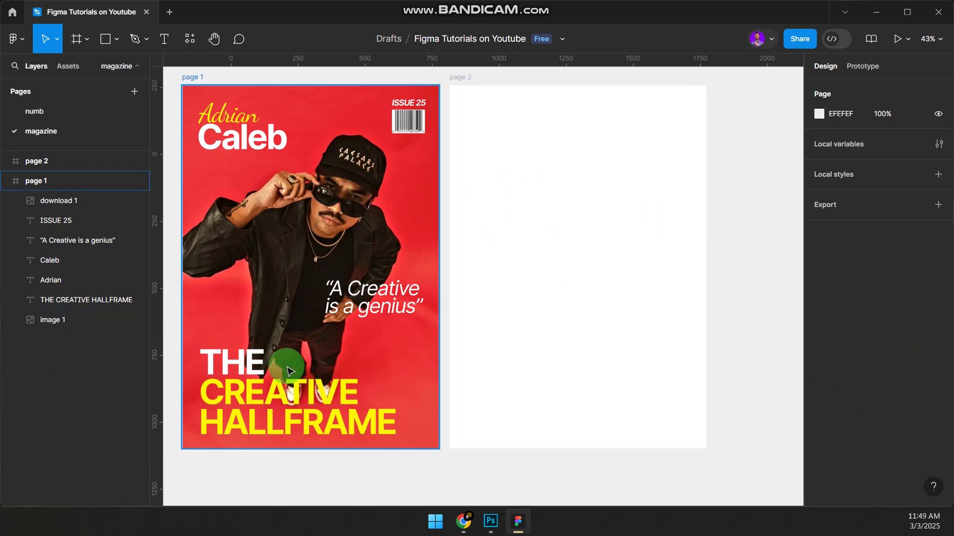
# Copy THE CREATIVE HALLFRAME headline onto page 2, scaled to 465×210 at the top-left
pyautogui.click(373, 362)
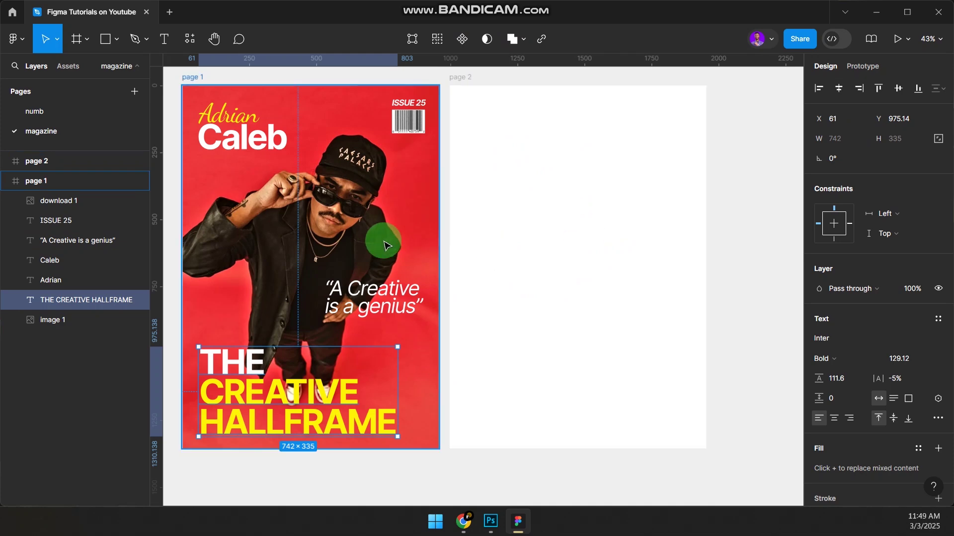
pyautogui.moveTo(298, 390); pyautogui.dragTo(545, 140)
pyautogui.press('k')
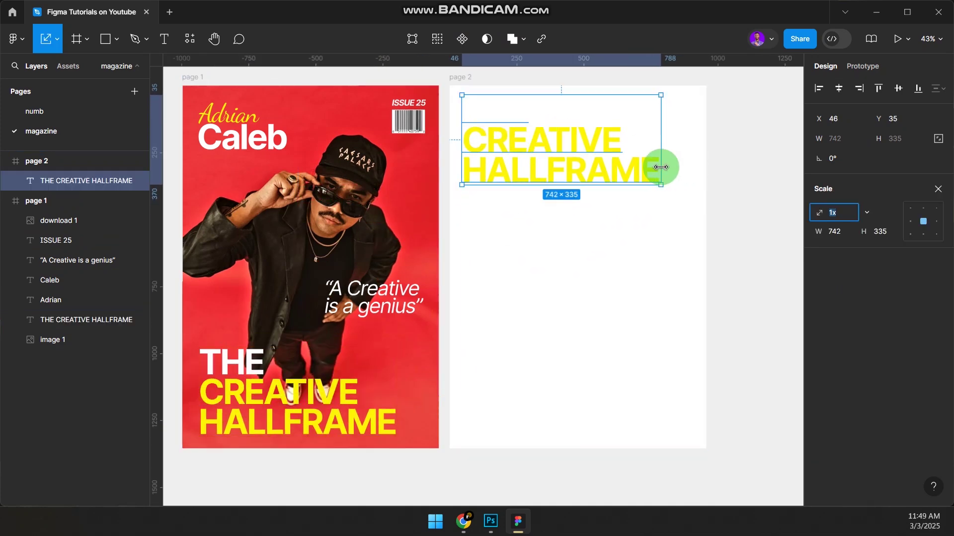
pyautogui.moveTo(660, 164); pyautogui.dragTo(585, 121)
pyautogui.moveTo(528, 137); pyautogui.dragTo(537, 130)
pyautogui.moveTo(602, 133); pyautogui.dragTo(603, 133)
pyautogui.press('v')
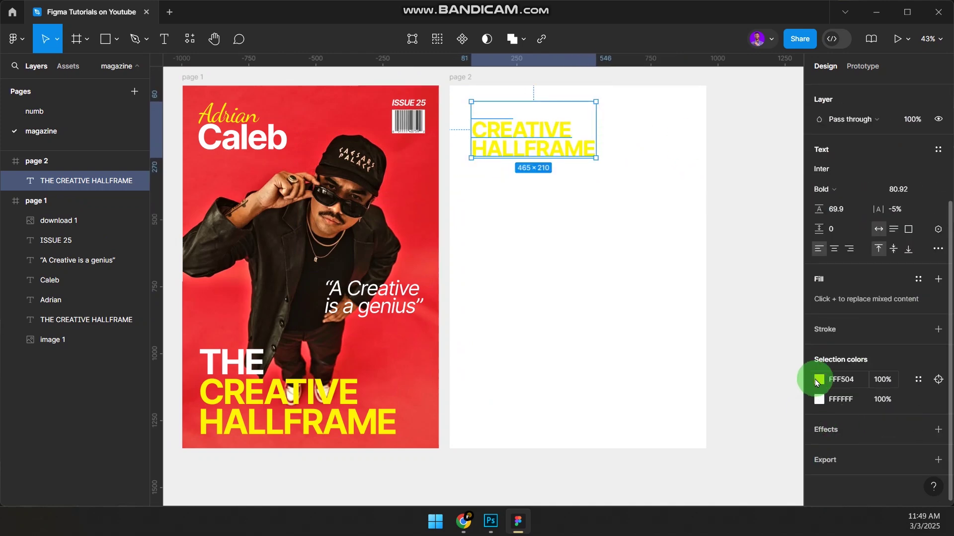
# Make the whole page 2 headline black and nudge it into place
pyautogui.click(817, 382)
pyautogui.moveTo(773, 342); pyautogui.dragTo(611, 351)
pyautogui.click(818, 398)
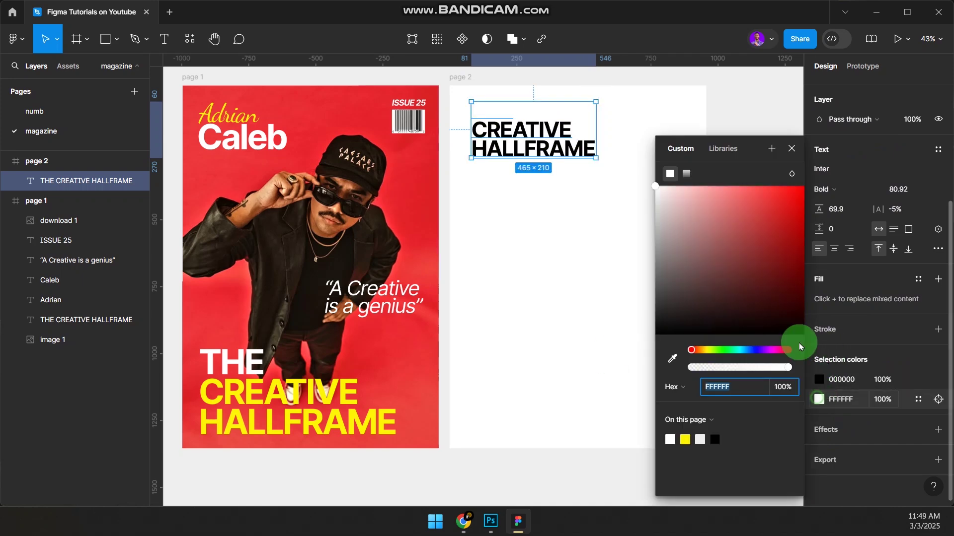
pyautogui.moveTo(779, 299); pyautogui.dragTo(596, 370)
pyautogui.click(791, 148)
pyautogui.click(745, 125)
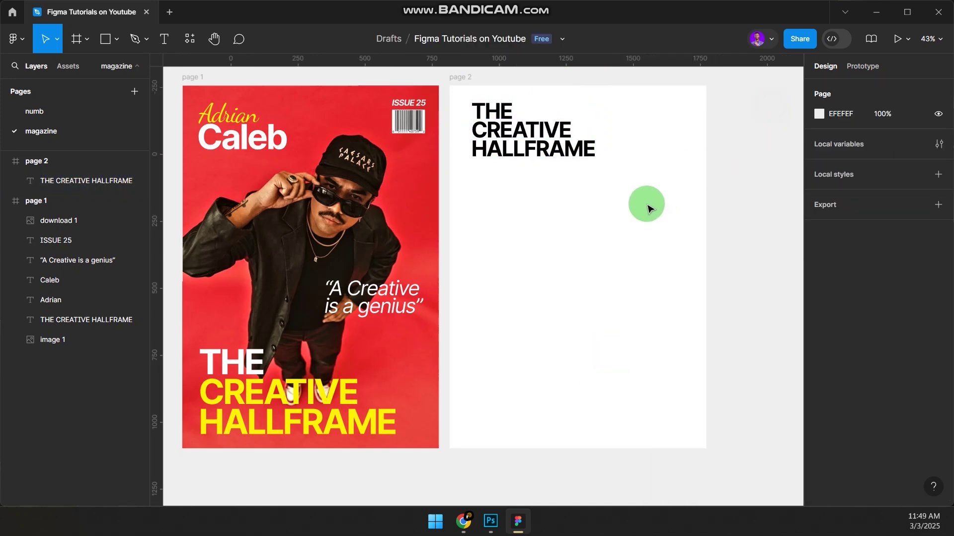
pyautogui.scroll(2, 594, 154)
pyautogui.click(596, 146)
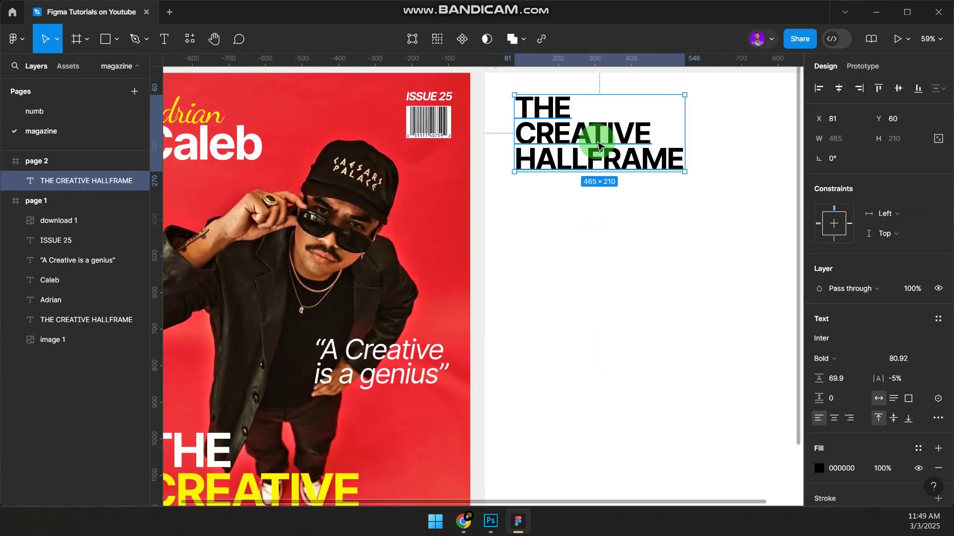
pyautogui.moveTo(597, 145)
pyautogui.mouseDown()
pyautogui.moveTo(576, 130)
pyautogui.moveTo(587, 138)
pyautogui.mouseUp()
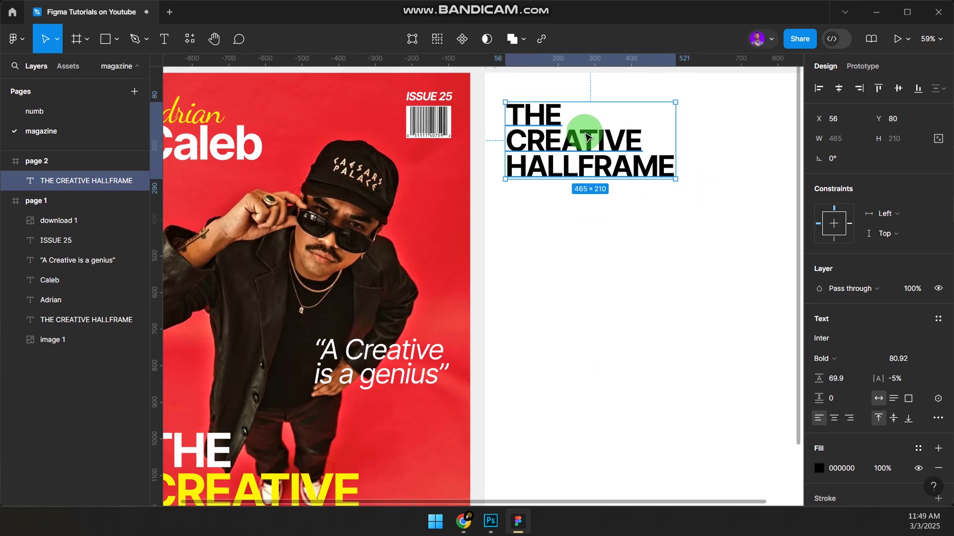
# Colour CREATIVE HALLFRAME on page 2 with the cover's red, E5222A
pyautogui.press('t')
pyautogui.click(504, 258)
pyautogui.click(590, 153)
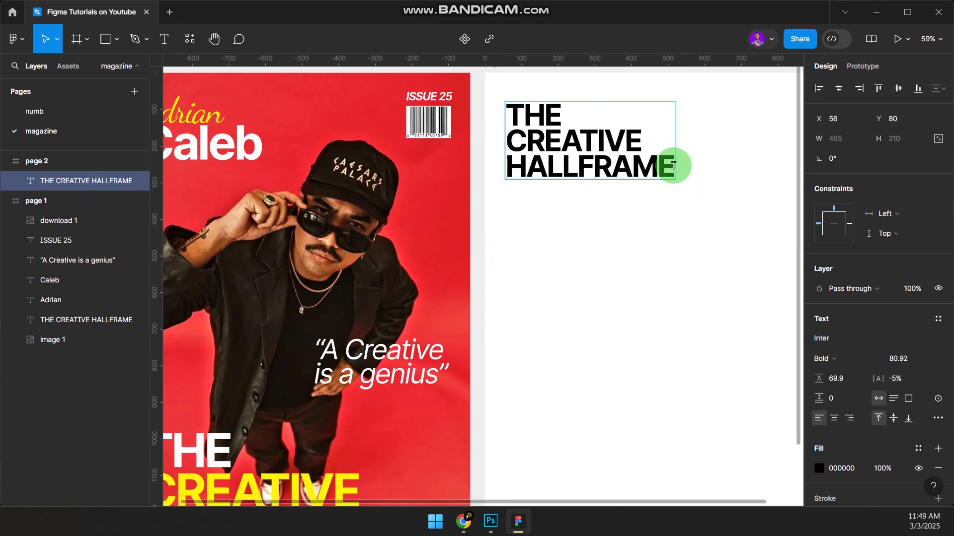
pyautogui.moveTo(673, 166); pyautogui.dragTo(506, 139)
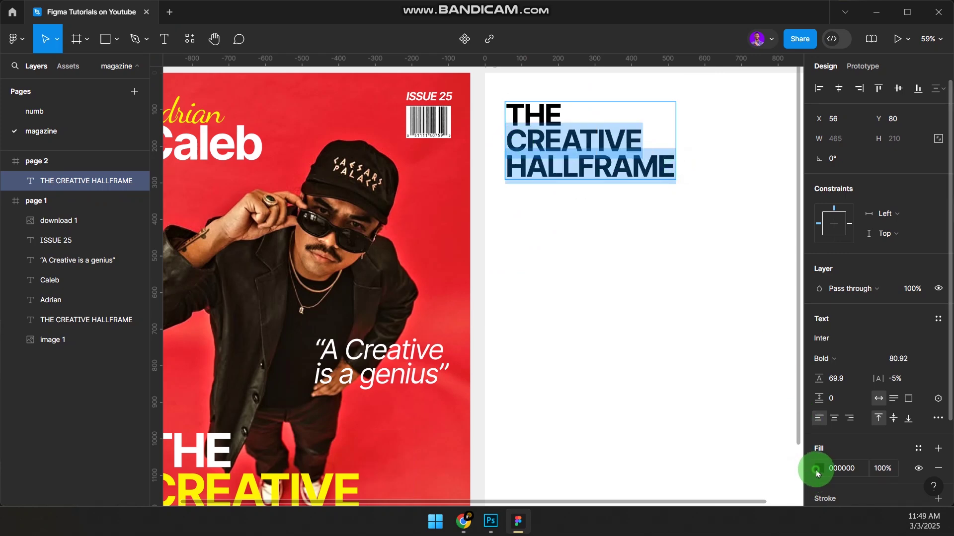
pyautogui.click(817, 469)
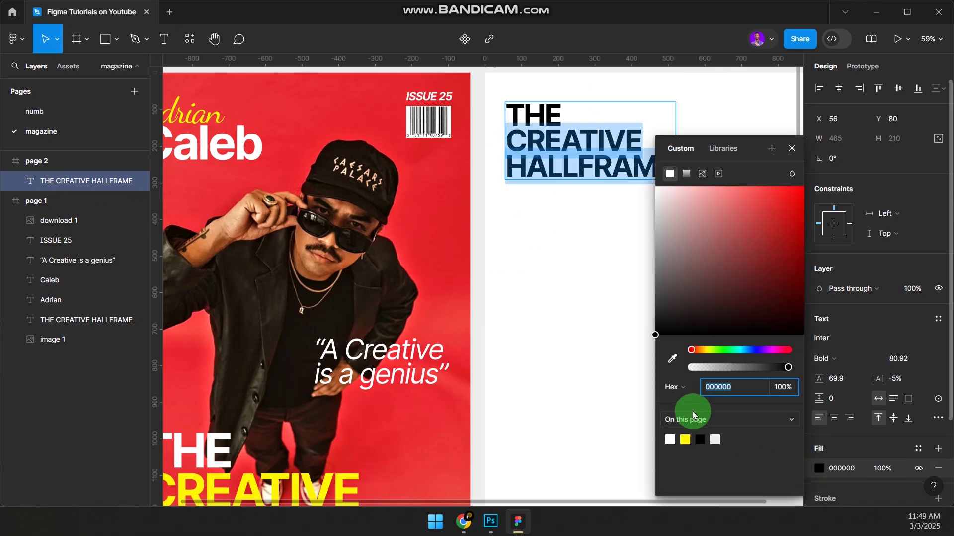
pyautogui.click(673, 358)
pyautogui.click(443, 199)
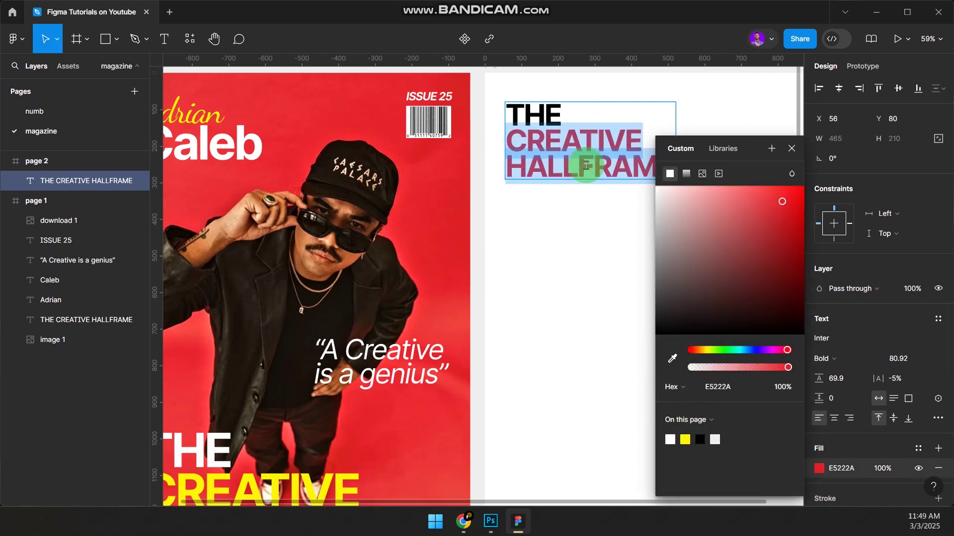
pyautogui.click(792, 148)
pyautogui.press('Escape')
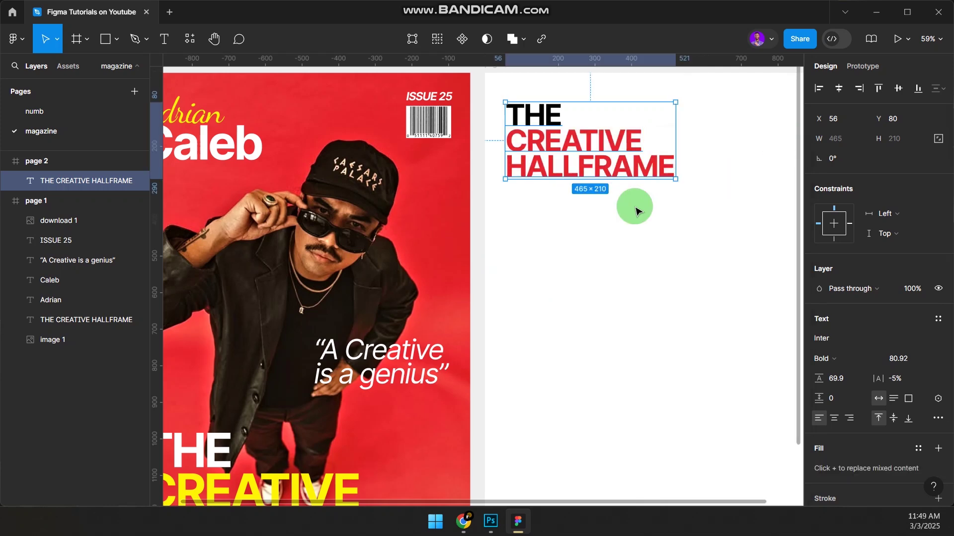
# Duplicate the cover photo from page 1 onto page 2
pyautogui.scroll(-3, 615, 223)
pyautogui.press('Escape')
pyautogui.moveTo(675, 120); pyautogui.dragTo(627, 107)
pyautogui.click(405, 246)
pyautogui.moveTo(396, 206); pyautogui.dragTo(628, 256)
# Crop the page 2 photo to a roughly square 648×662 frame around the subject
pyautogui.click(818, 339)
pyautogui.click(673, 238)
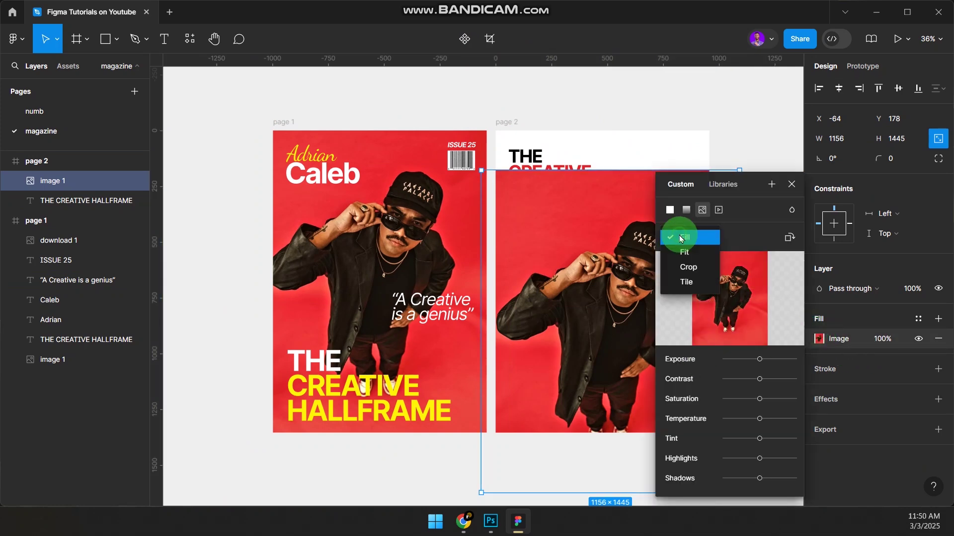
pyautogui.click(700, 268)
pyautogui.hscroll(5, 486, 174)
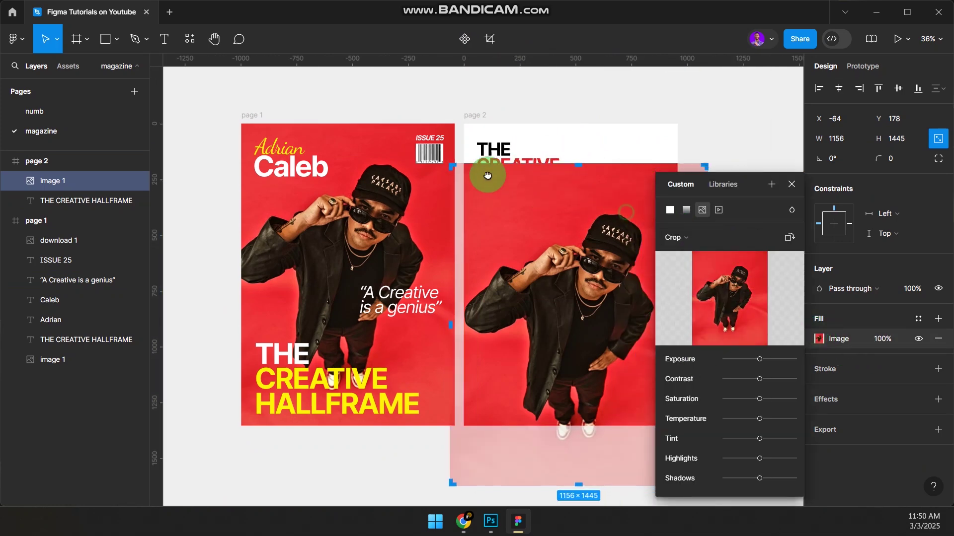
pyautogui.scroll(-2, 466, 141)
pyautogui.moveTo(464, 132); pyautogui.dragTo(468, 192)
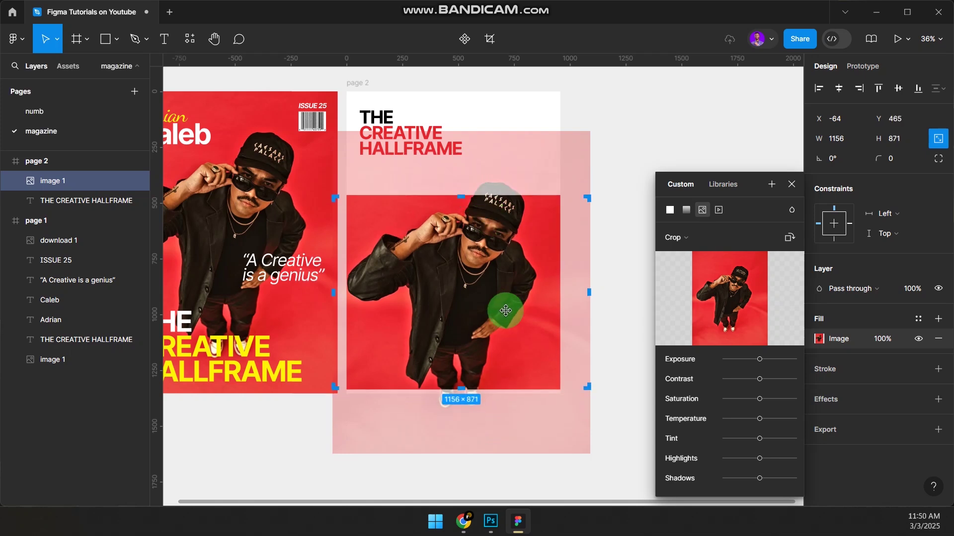
pyautogui.moveTo(490, 249); pyautogui.dragTo(472, 276)
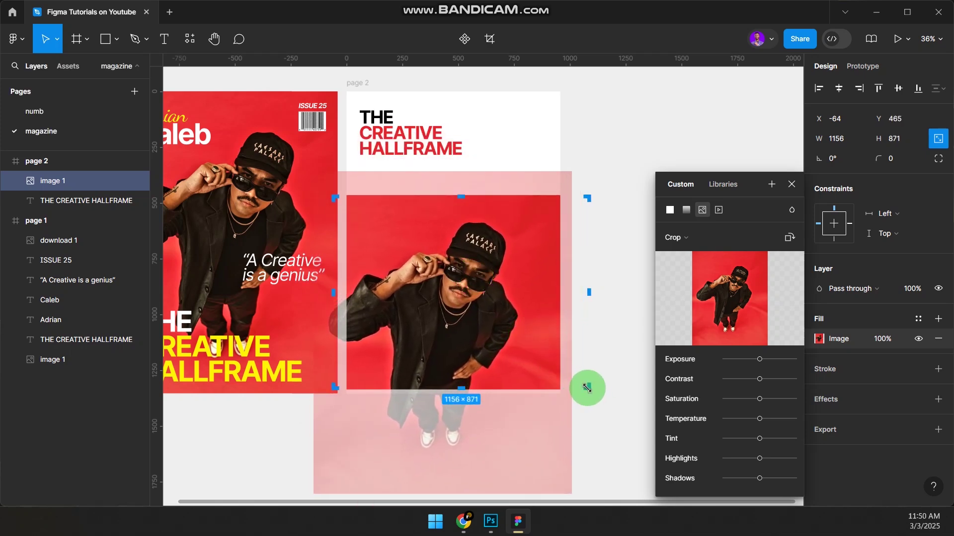
pyautogui.moveTo(586, 387); pyautogui.dragTo(550, 376)
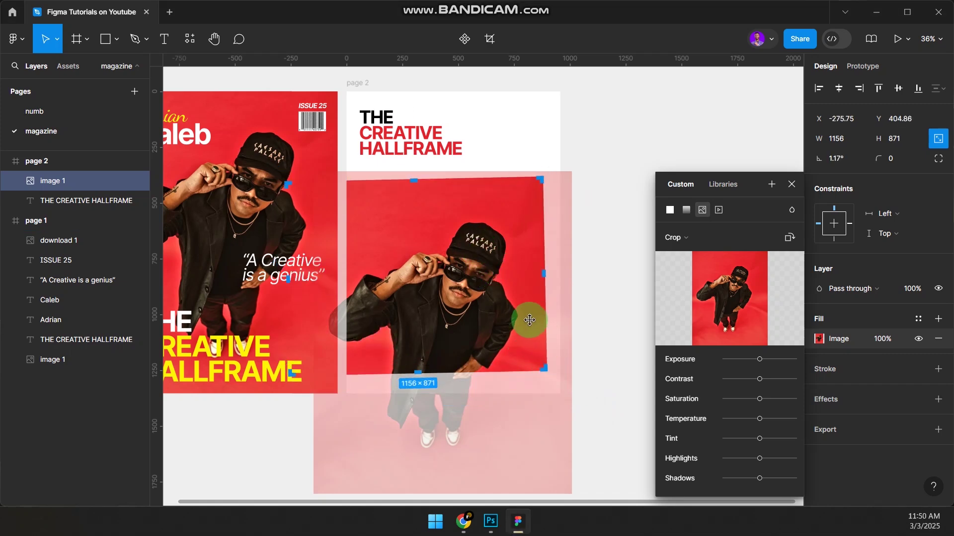
pyautogui.moveTo(529, 320); pyautogui.dragTo(529, 353)
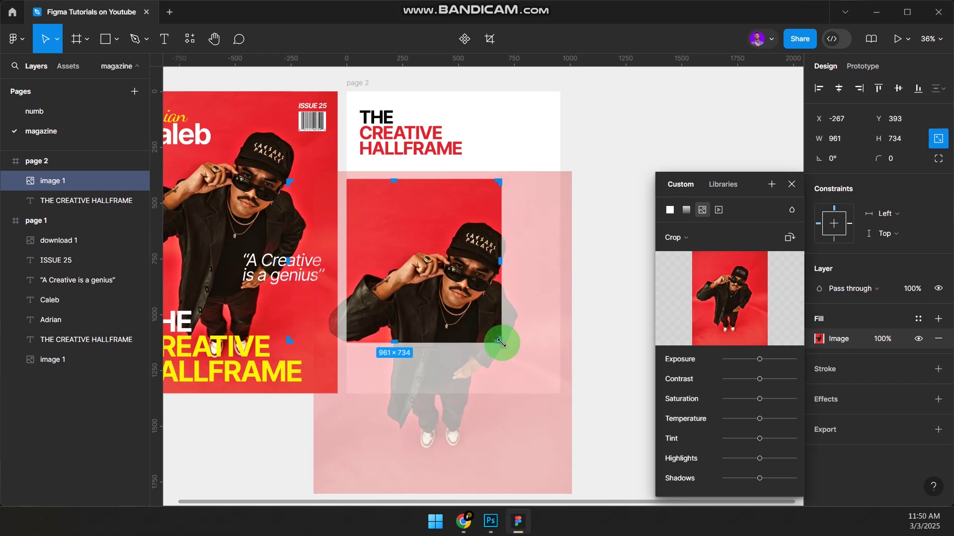
pyautogui.moveTo(502, 342); pyautogui.dragTo(528, 362)
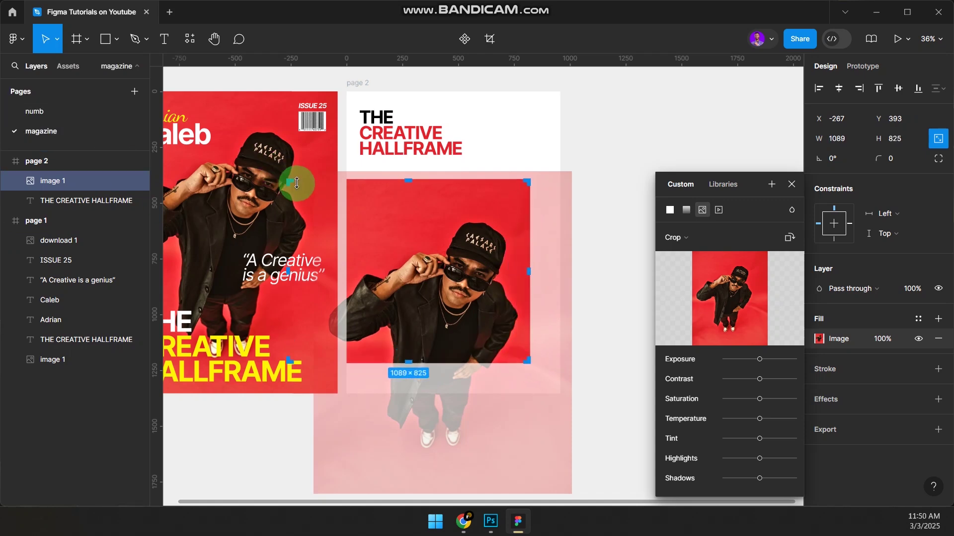
pyautogui.moveTo(347, 180); pyautogui.dragTo(385, 214)
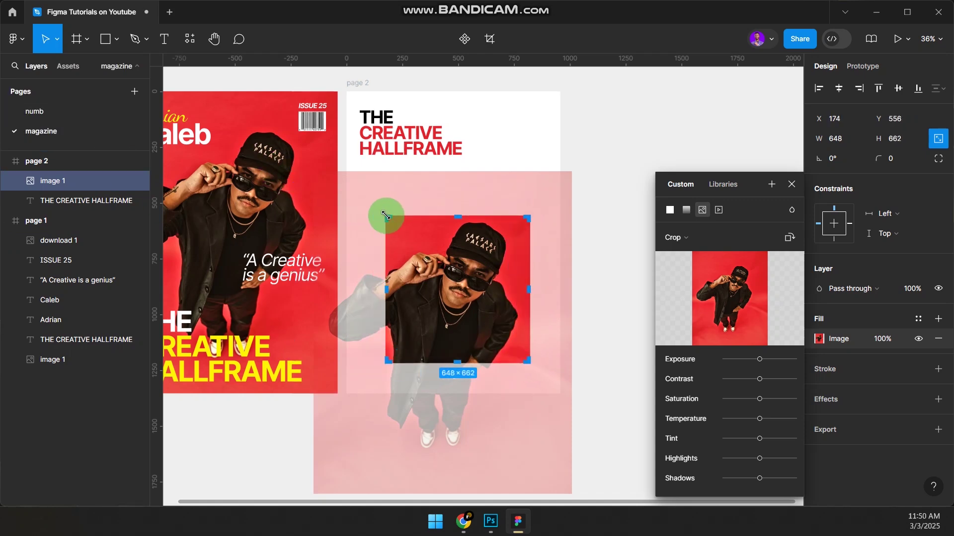
pyautogui.press('Return')
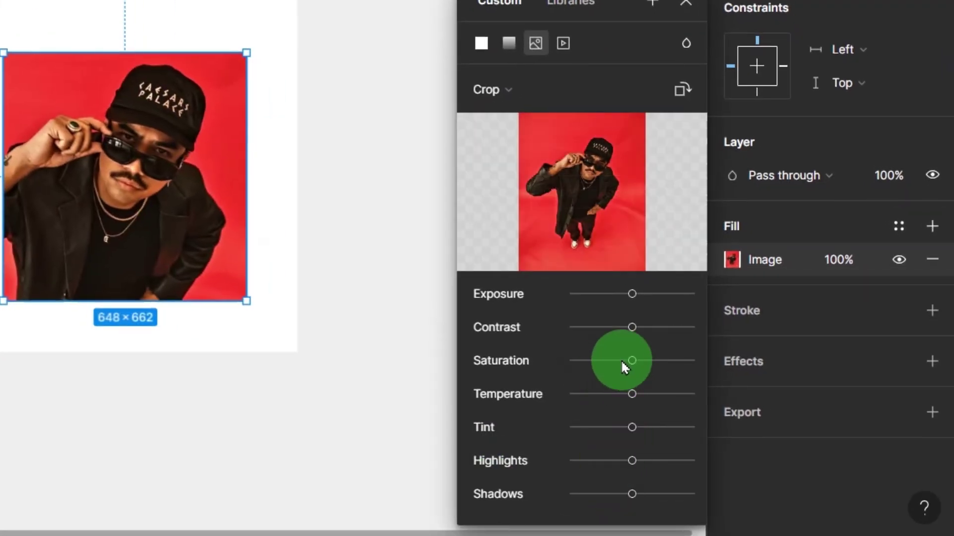
# Make the photo black and white, raising contrast and exposure and lowering highlights
pyautogui.moveTo(620, 359); pyautogui.dragTo(549, 336)
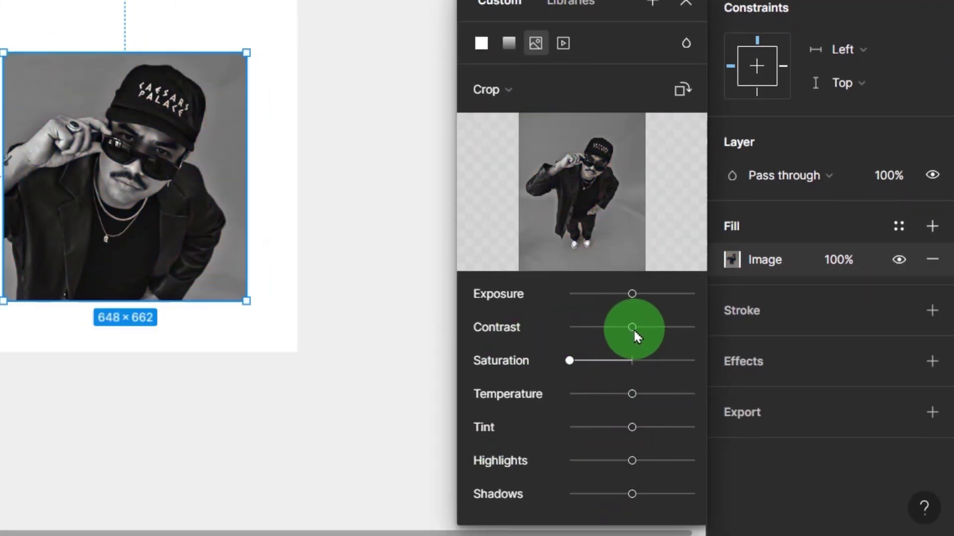
pyautogui.moveTo(633, 329); pyautogui.dragTo(654, 329)
pyautogui.moveTo(632, 294); pyautogui.dragTo(649, 298)
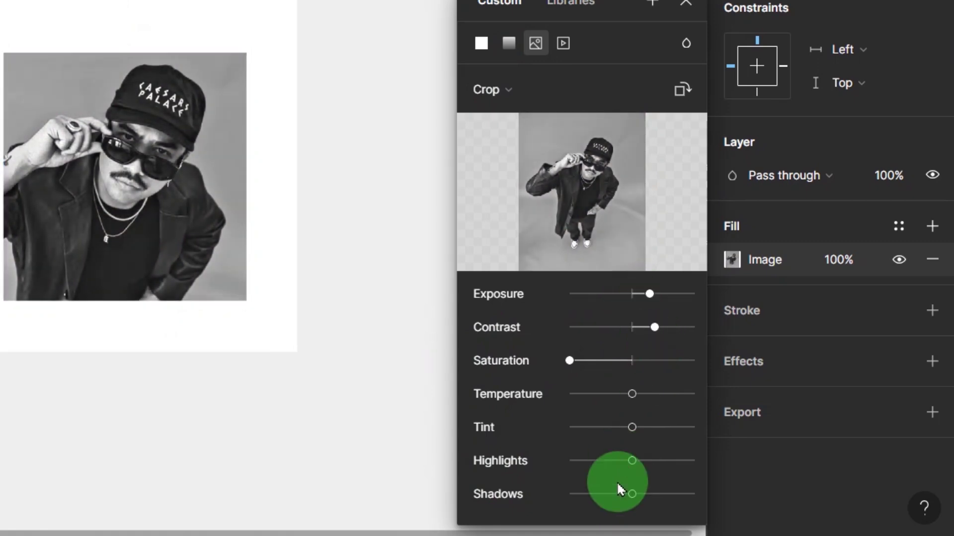
pyautogui.moveTo(629, 458); pyautogui.dragTo(555, 459)
pyautogui.moveTo(621, 493)
pyautogui.mouseDown()
pyautogui.moveTo(564, 486)
pyautogui.moveTo(615, 493)
pyautogui.mouseUp()
pyautogui.click(297, 179)
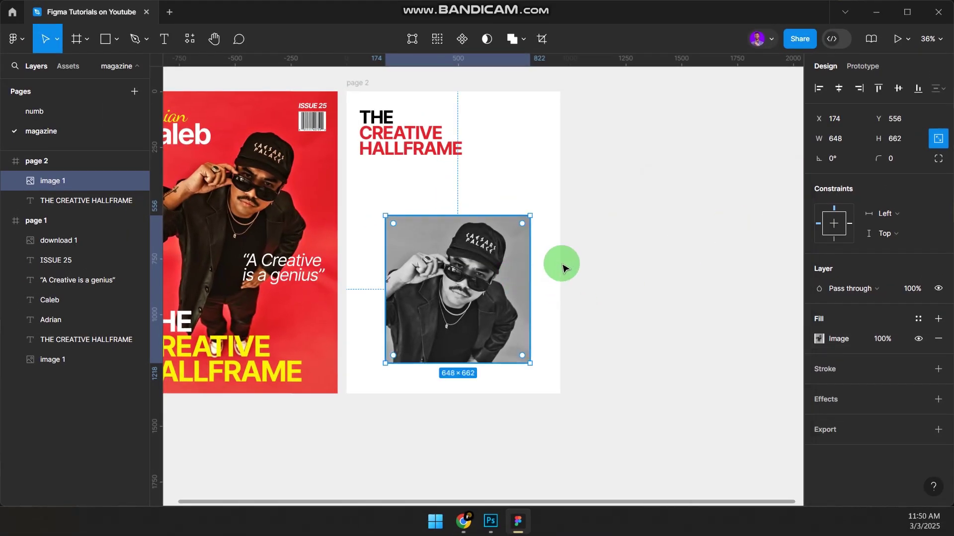
# Move the photo to page 2's top edge and scale it down into the top-right corner
pyautogui.moveTo(465, 274); pyautogui.dragTo(495, 153)
pyautogui.press('k')
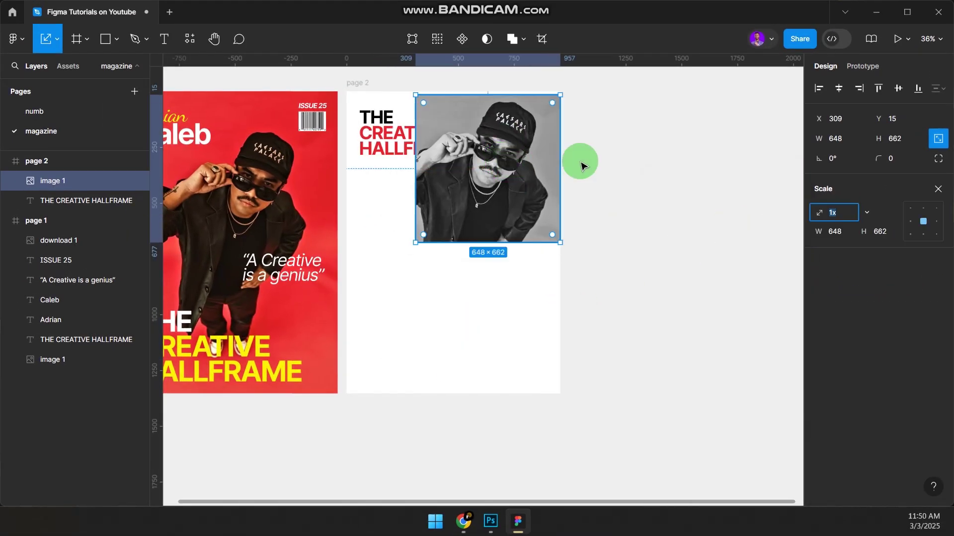
pyautogui.moveTo(564, 152); pyautogui.dragTo(511, 224)
pyautogui.scroll(5, 485, 149)
pyautogui.scroll(3, 512, 224)
pyautogui.moveTo(639, 229); pyautogui.dragTo(556, 230)
pyautogui.moveTo(522, 230); pyautogui.dragTo(580, 212)
pyautogui.click(697, 181)
# Scale the photo down slightly more to about 232×237
pyautogui.scroll(-4, 698, 181)
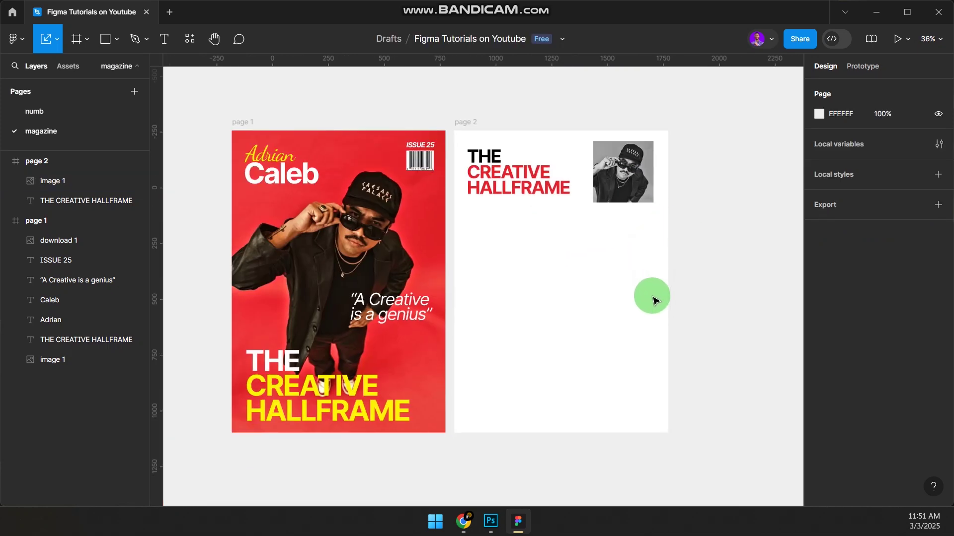
pyautogui.moveTo(592, 319); pyautogui.dragTo(602, 292)
pyautogui.click(636, 162)
pyautogui.click(636, 161)
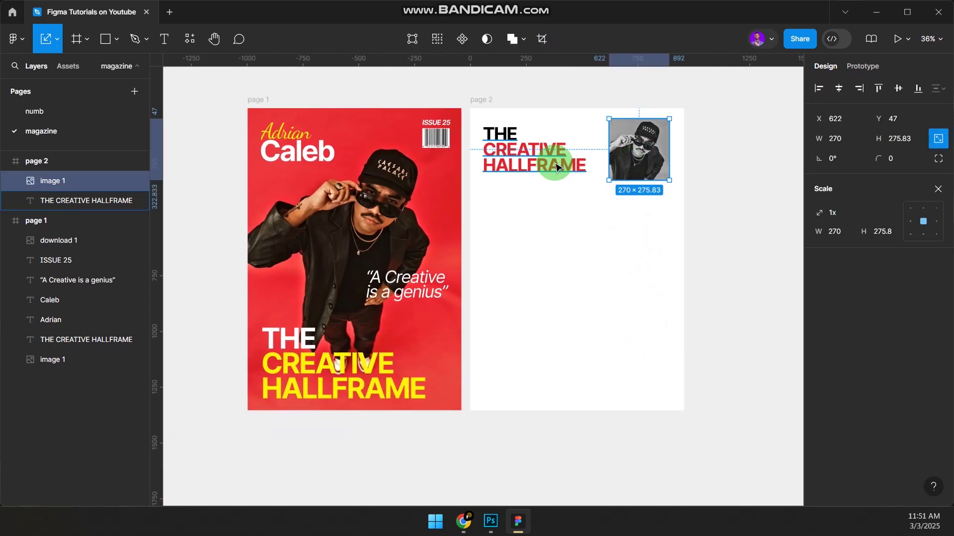
pyautogui.moveTo(638, 180); pyautogui.dragTo(639, 172)
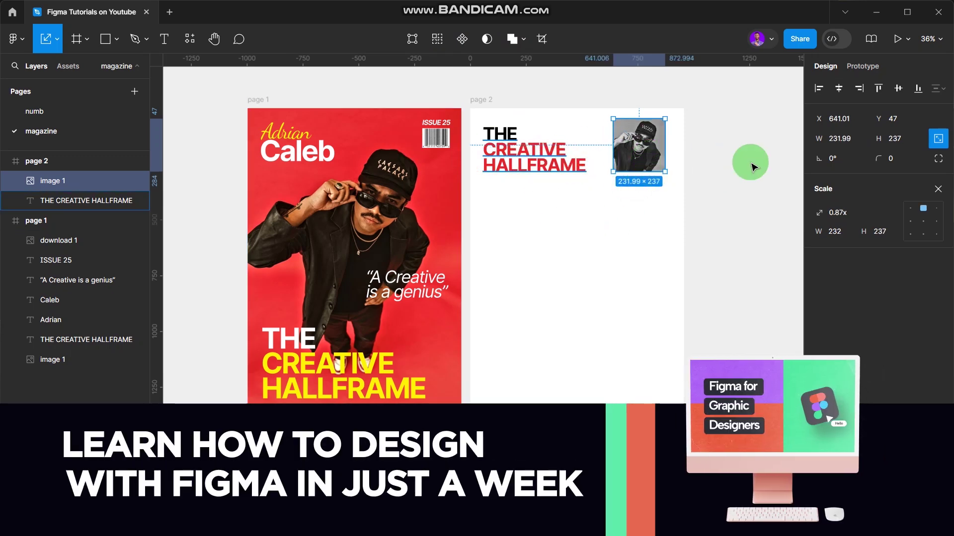
pyautogui.click(715, 269)
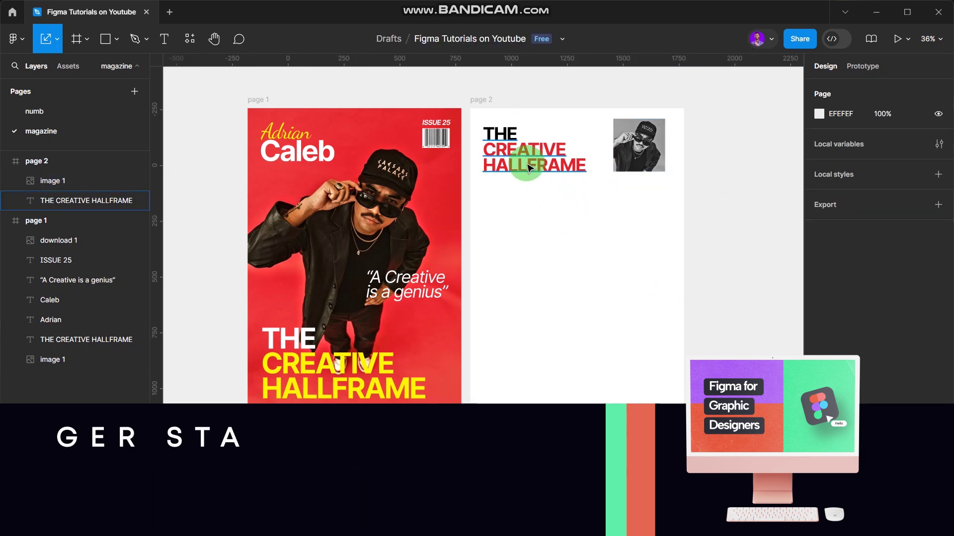
# Copy the Adrian and Caleb name texts from the cover onto page 2
pyautogui.click(288, 140)
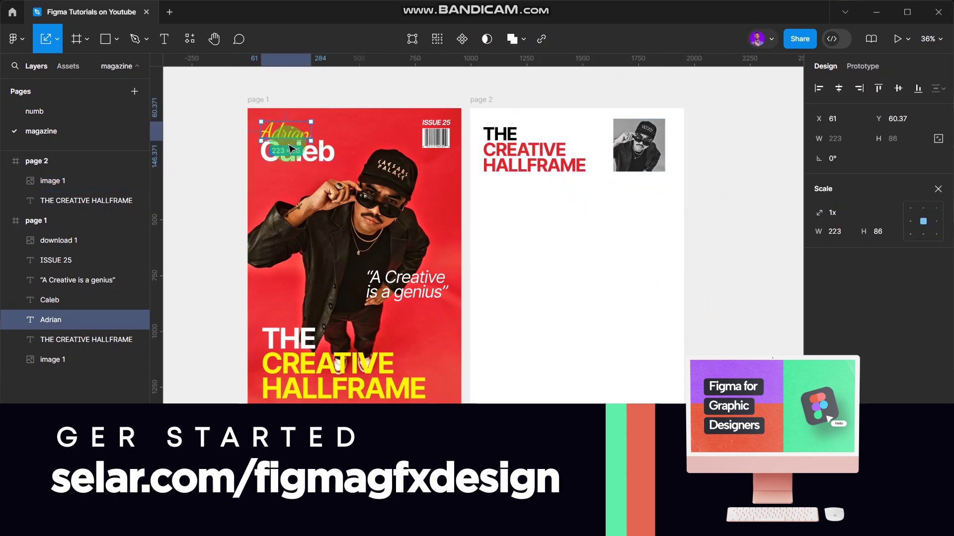
pyautogui.click(314, 155)
pyautogui.keyDown('shift'); pyautogui.click(295, 137); pyautogui.keyUp('shift')
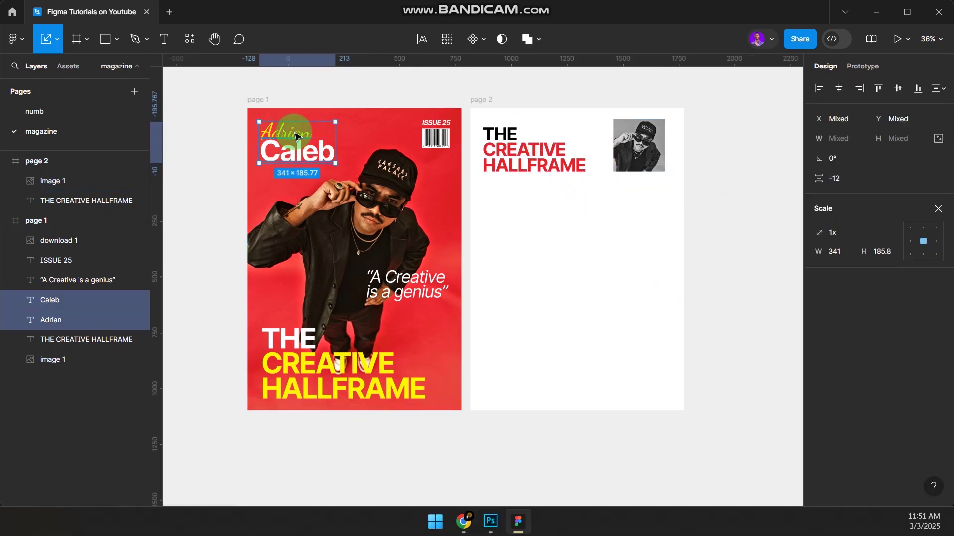
pyautogui.moveTo(289, 151); pyautogui.dragTo(619, 203)
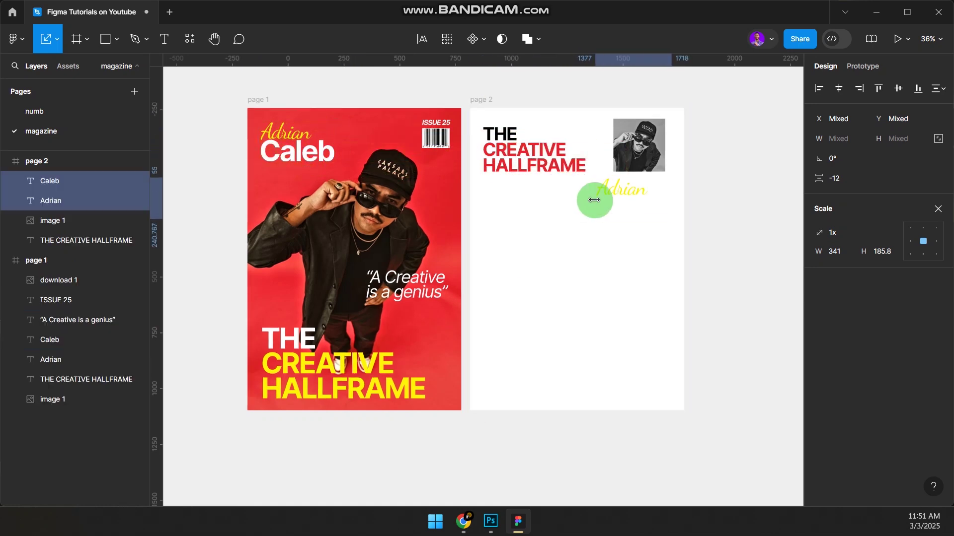
# Recolour the copied names: Adrian black 000000 and Caleb red E5222A
pyautogui.scroll(-5, 844, 382)
pyautogui.click(818, 382)
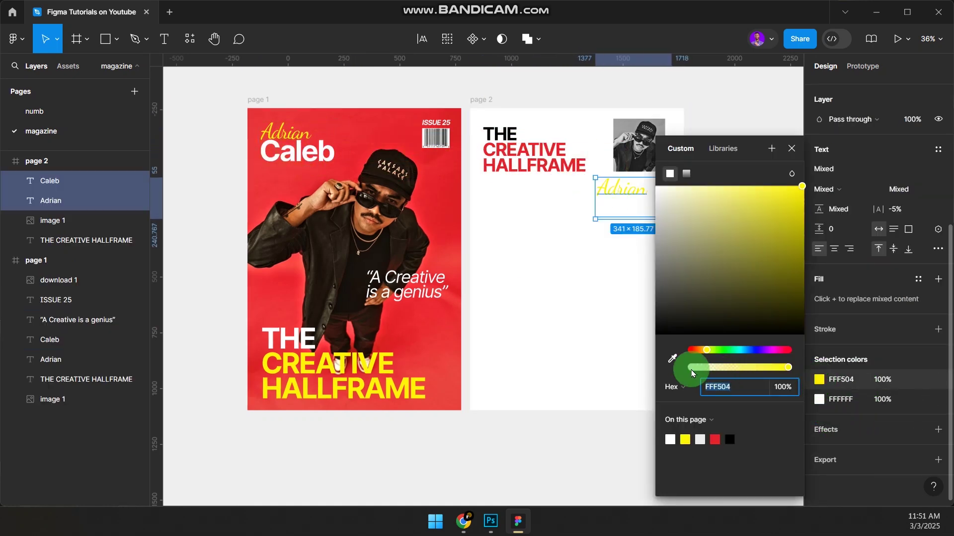
pyautogui.moveTo(689, 313); pyautogui.dragTo(585, 348)
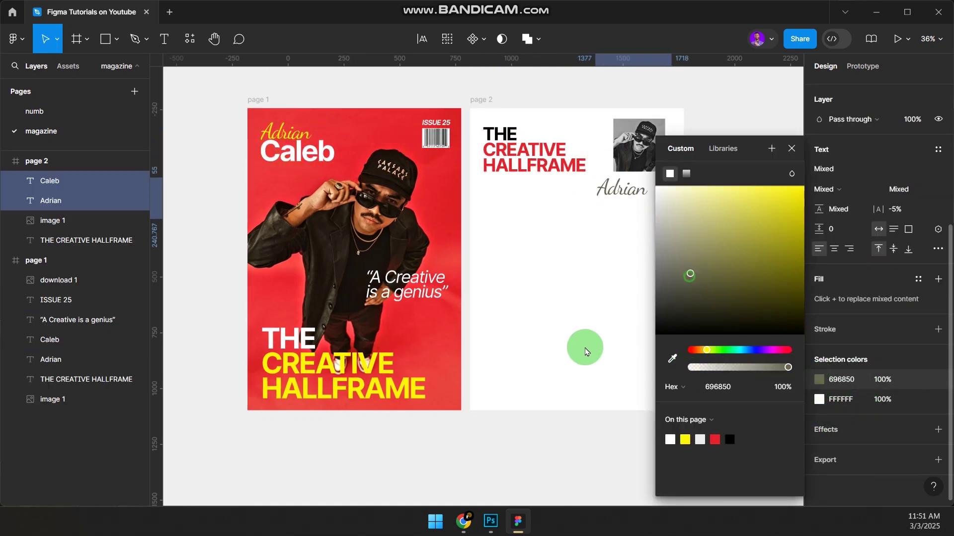
pyautogui.click(820, 399)
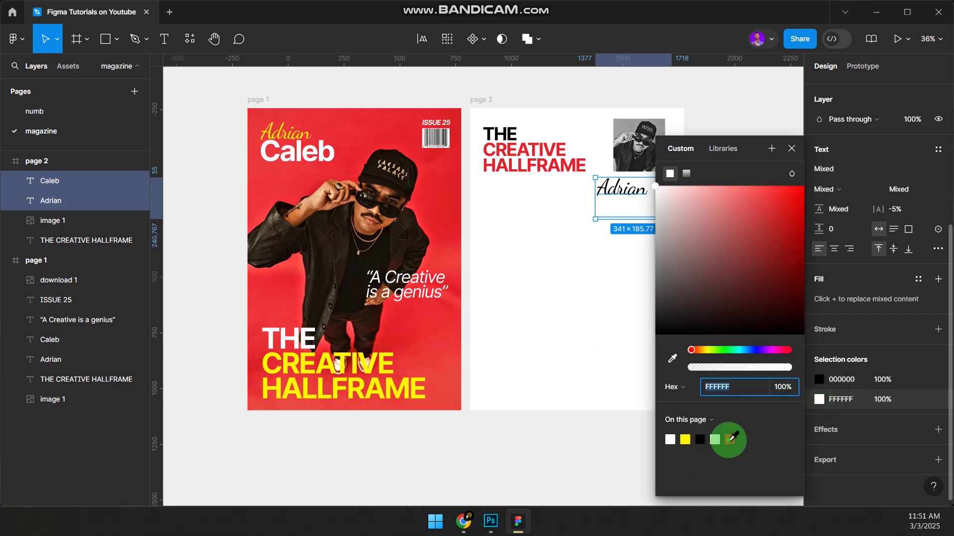
pyautogui.click(729, 439)
pyautogui.click(791, 149)
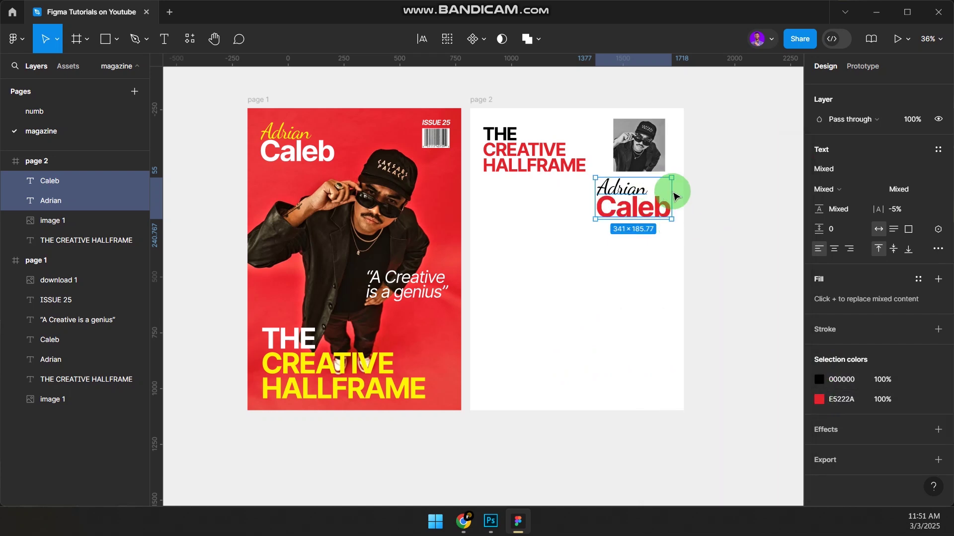
# Shrink the names to about 139 wide and group them as 'name'
pyautogui.press('k')
pyautogui.moveTo(669, 196); pyautogui.dragTo(627, 205)
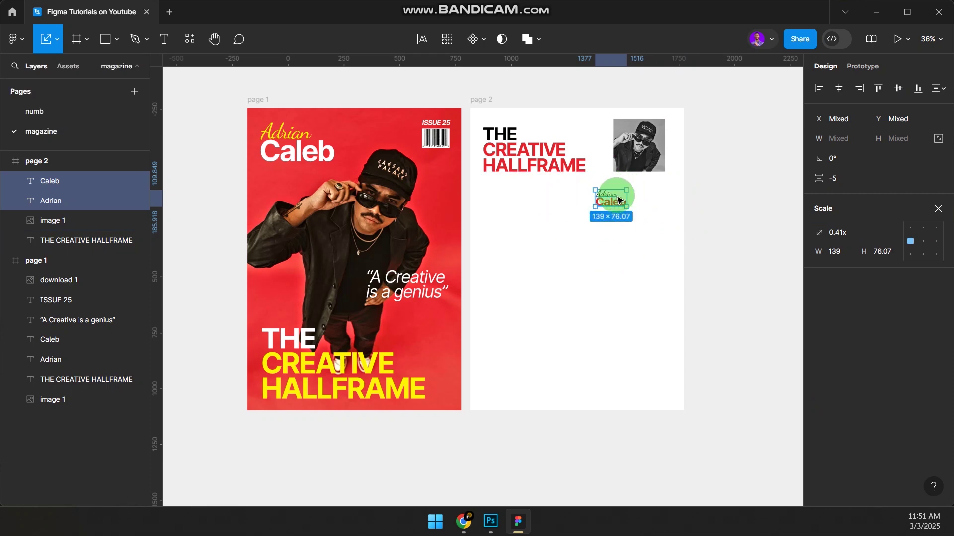
pyautogui.hotkey('ctrl', 'g')
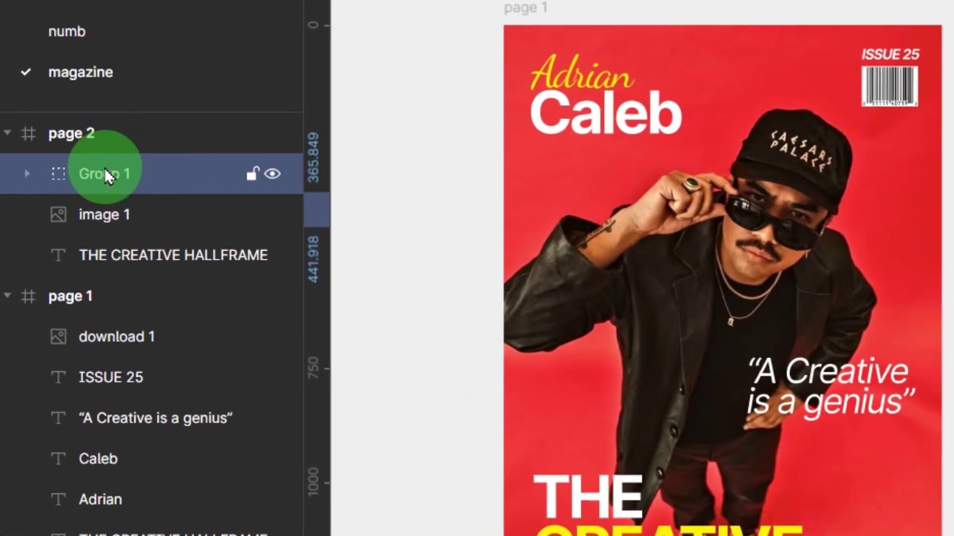
pyautogui.doubleClick(105, 171)
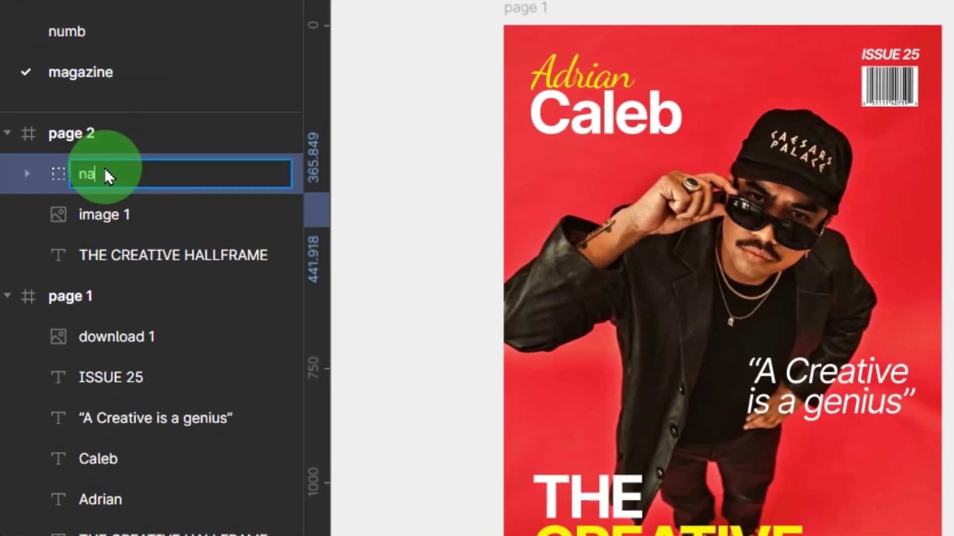
# Confirm the name group's new name and move it onto the photo's lower edge
pyautogui.write('name')
pyautogui.press('Return')
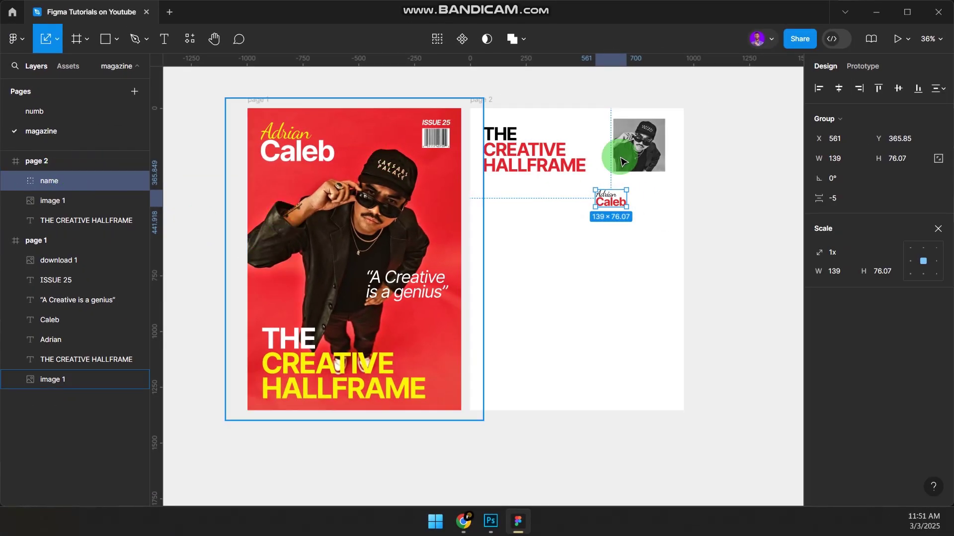
pyautogui.scroll(3, 623, 162)
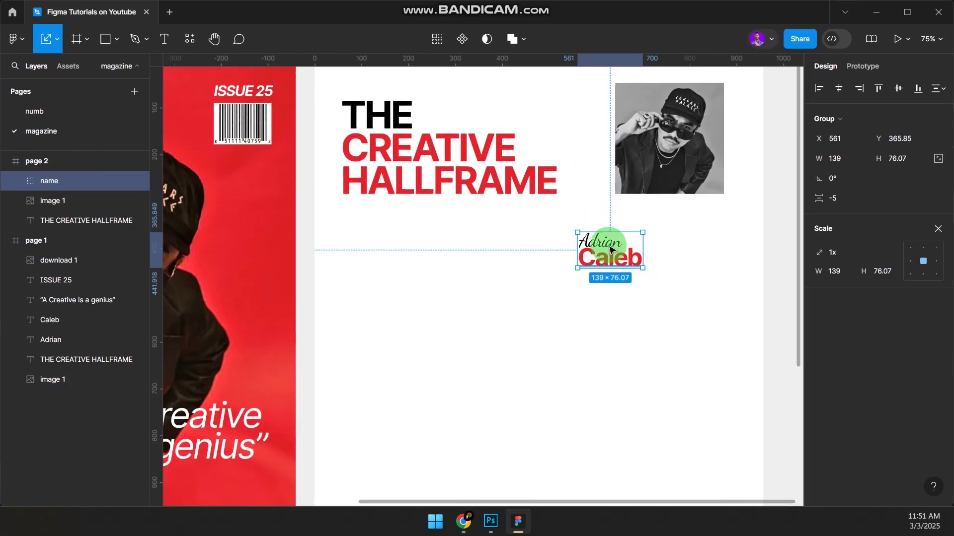
pyautogui.moveTo(602, 256); pyautogui.dragTo(686, 160)
pyautogui.press('v')
pyautogui.scroll(-4, 845, 207)
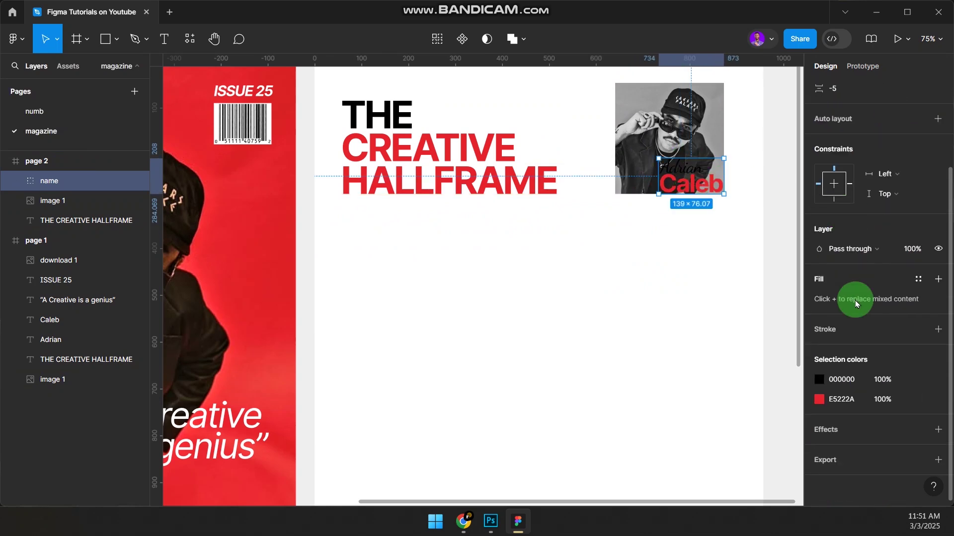
# Turn the name's black text white, deselect, and zoom out to 46% to see both frames
pyautogui.click(819, 381)
pyautogui.moveTo(770, 303); pyautogui.dragTo(656, 162)
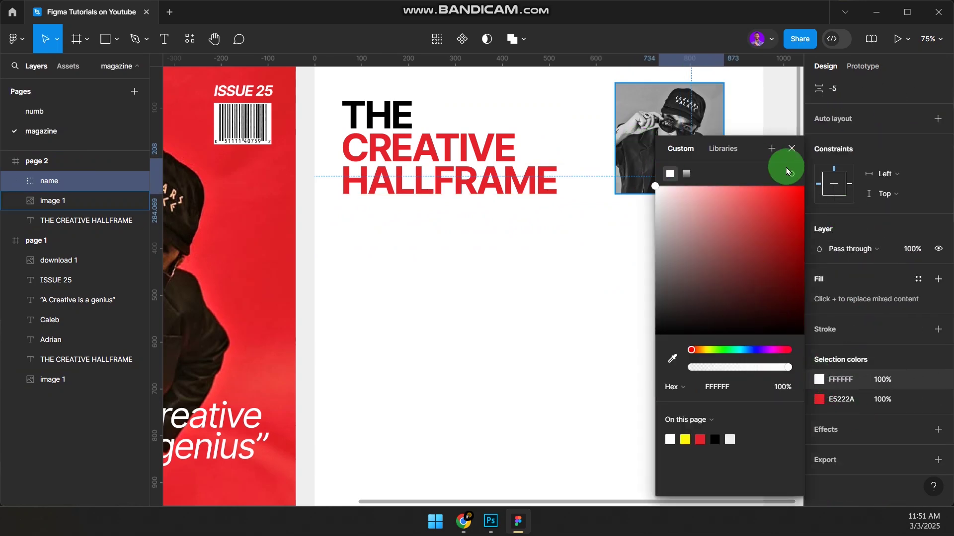
pyautogui.click(790, 147)
pyautogui.click(725, 237)
pyautogui.scroll(-4, 728, 258)
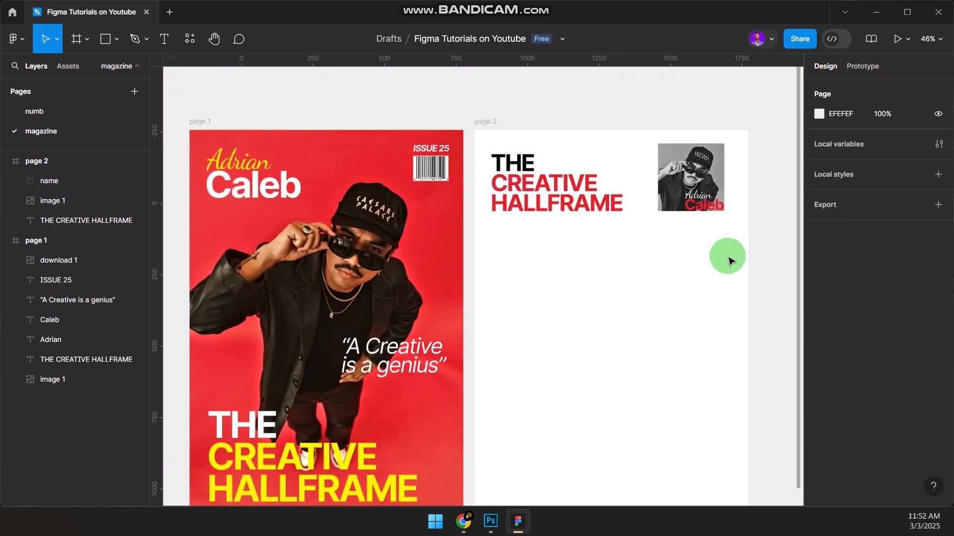
pyautogui.scroll(-2, 751, 238)
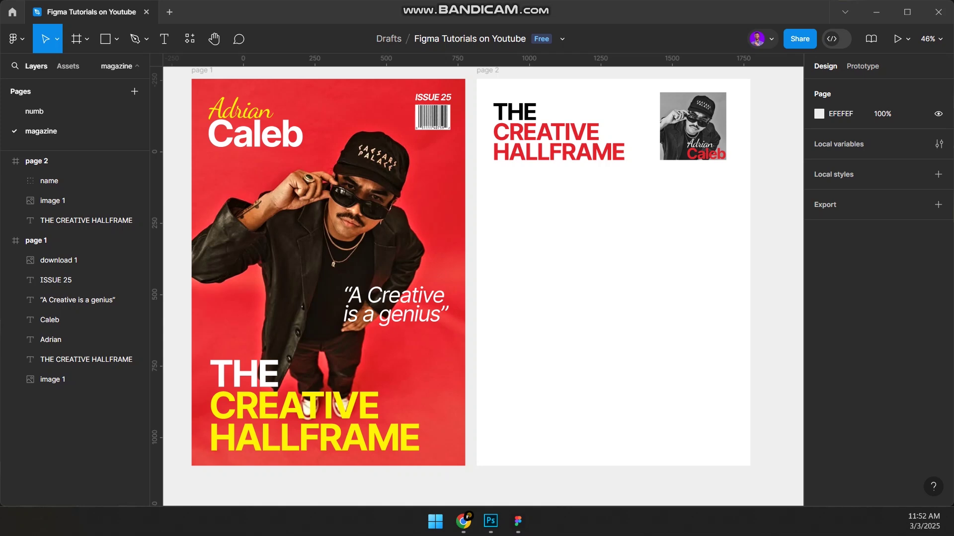
# Copy the lipsum.com heading 'The standard Lorem Ipsum passage, used since the 1500s' for use in Figma
pyautogui.hotkey('alt', 'Tab')
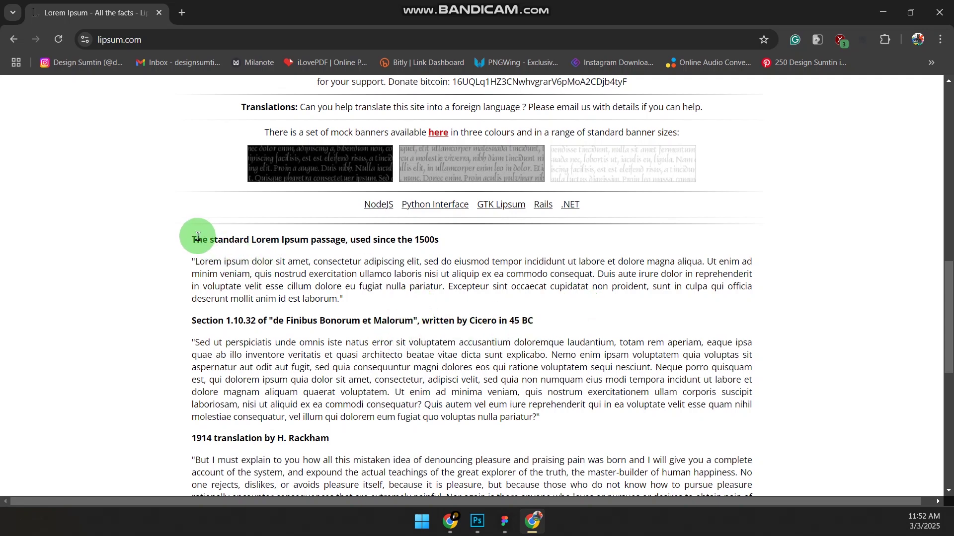
pyautogui.moveTo(193, 244); pyautogui.dragTo(447, 241)
pyautogui.click(882, 12)
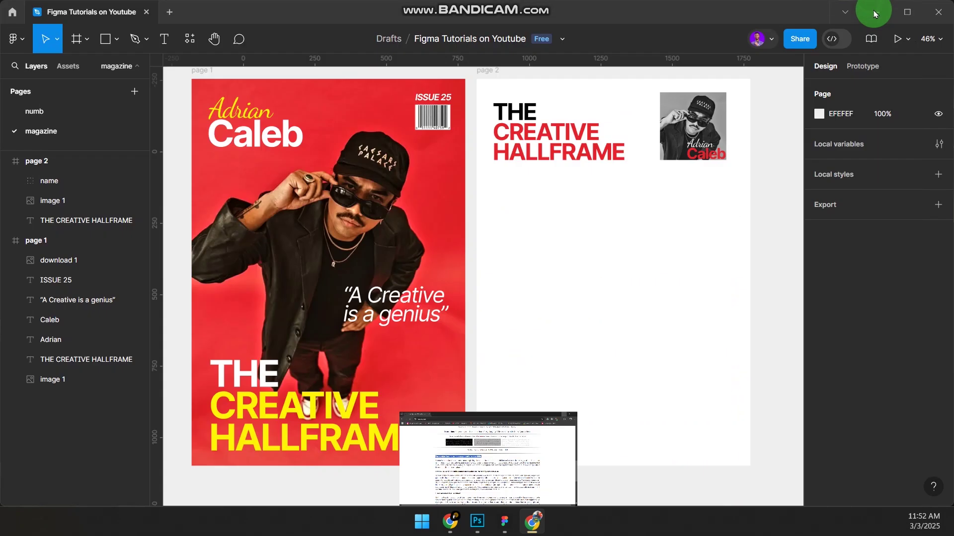
# Duplicate the page 2 title and replace its text with the copied Lorem Ipsum heading
pyautogui.click(539, 142)
pyautogui.moveTo(543, 214); pyautogui.dragTo(542, 222)
pyautogui.doubleClick(541, 219)
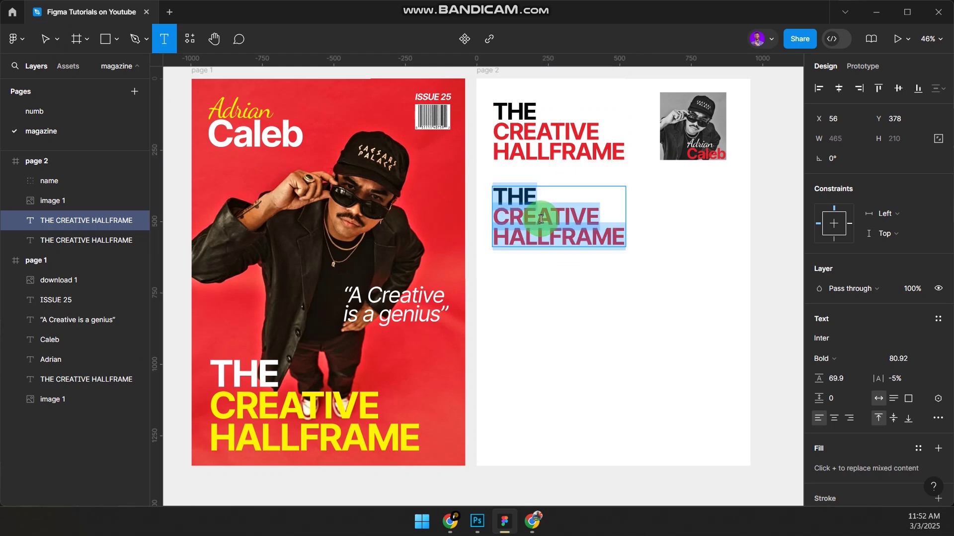
pyautogui.hotkey('ctrl', 'v')
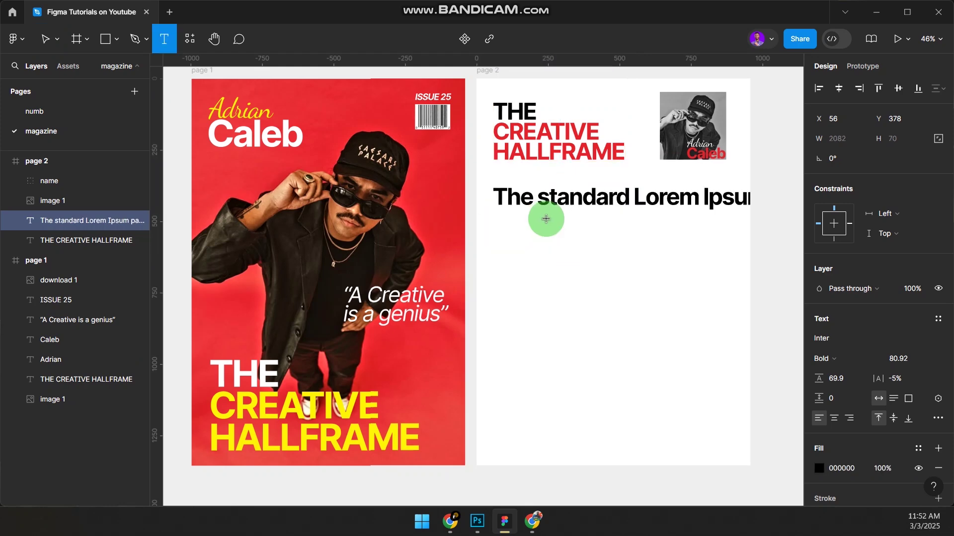
pyautogui.press('Escape')
pyautogui.click(506, 201)
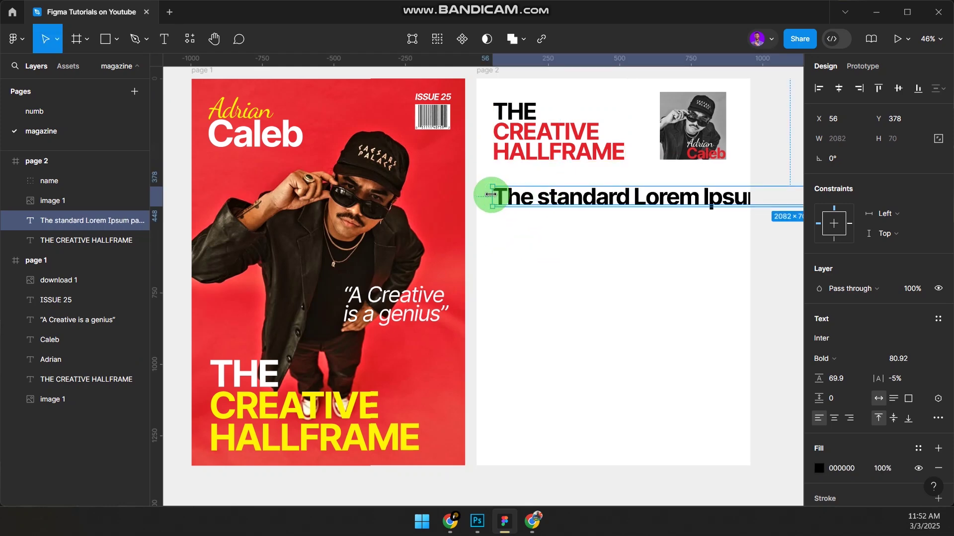
# Scale the heading down, set its font size to 24, and align it beneath the title
pyautogui.press('k')
pyautogui.moveTo(496, 194); pyautogui.dragTo(538, 185)
pyautogui.moveTo(717, 186); pyautogui.dragTo(597, 201)
pyautogui.press('v')
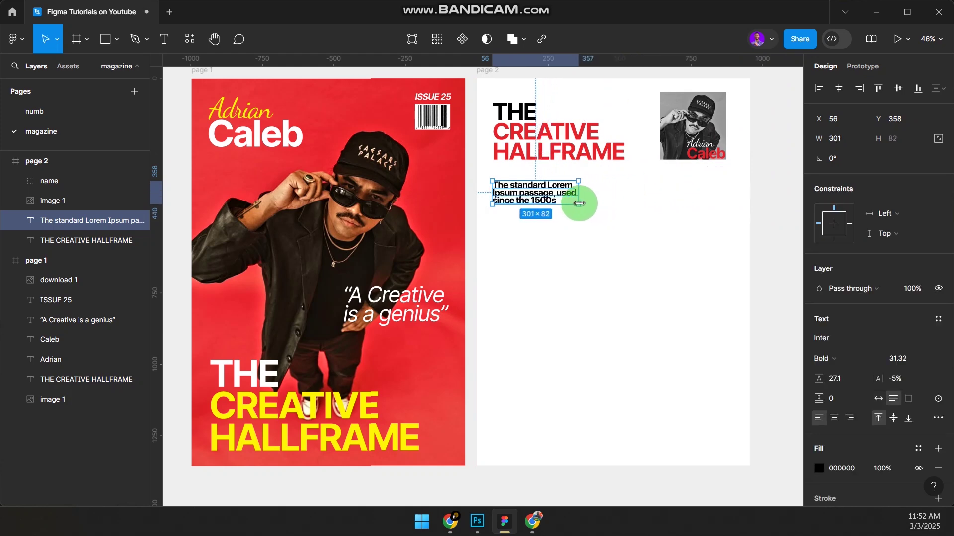
pyautogui.click(907, 367)
pyautogui.click(932, 365)
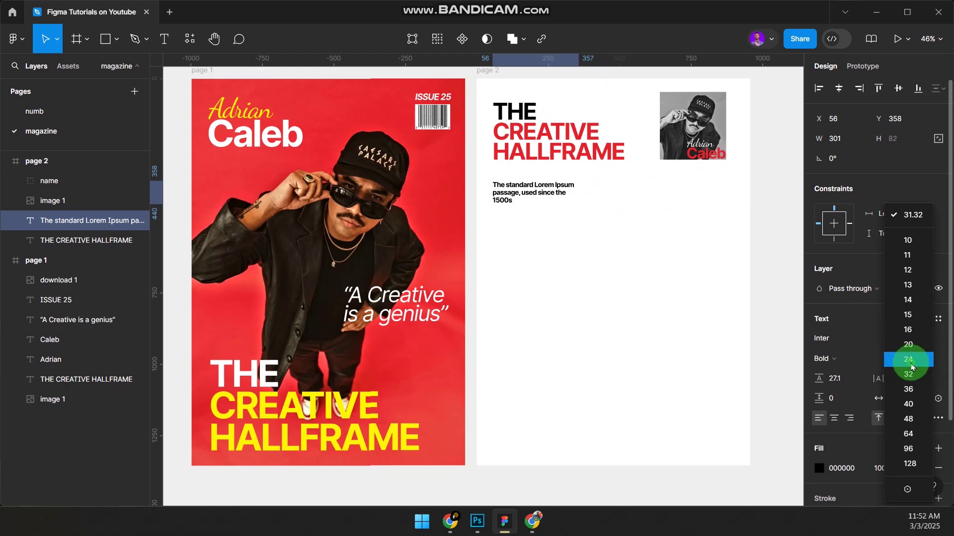
pyautogui.click(912, 367)
pyautogui.scroll(3, 531, 204)
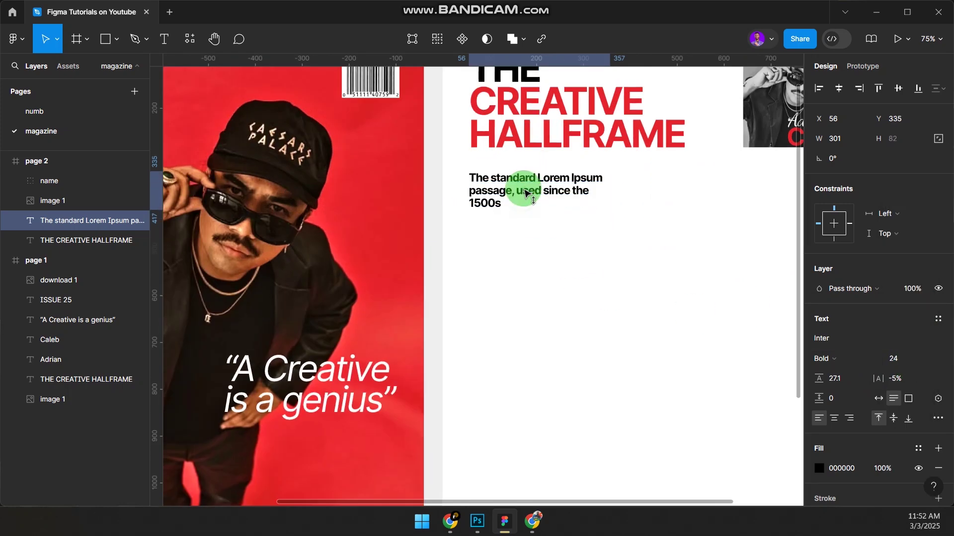
pyautogui.moveTo(527, 194); pyautogui.dragTo(486, 245)
pyautogui.scroll(-2, 529, 193)
pyautogui.scroll(-5, 544, 213)
pyautogui.scroll(7, 507, 233)
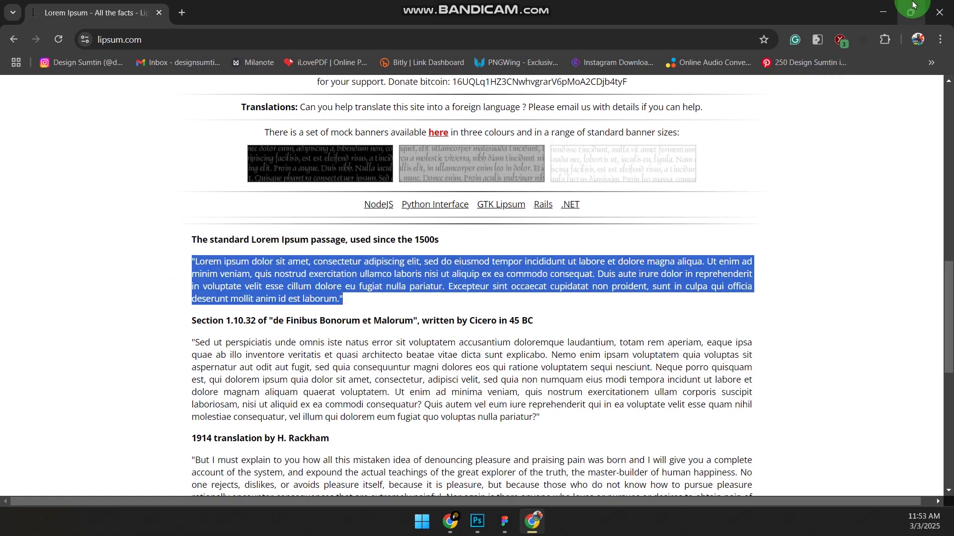
# Paste the Lorem paragraph into a text box, set it to Regular weight and 406 wide
pyautogui.click(882, 12)
pyautogui.doubleClick(532, 248)
pyautogui.write('"Lorem ipsum dolor sit amet, consectetur adipiscing elit, sed do eiusmod tempor incididunt ut labore et dolore magna aliqua. Ut enim ad minim veniam, quis nostrud exercitation ullamco laboris nisi ut aliquip ex ea commodo consequat. Duis aute irure dolor in reprehenderit in voluptate velit esse cillum dolore eu fugiat nulla pariatur. Excepteur sint occaecat cupidatat non proident, sunt in culpa qui officia deserunt mollit anim id est laborum."')
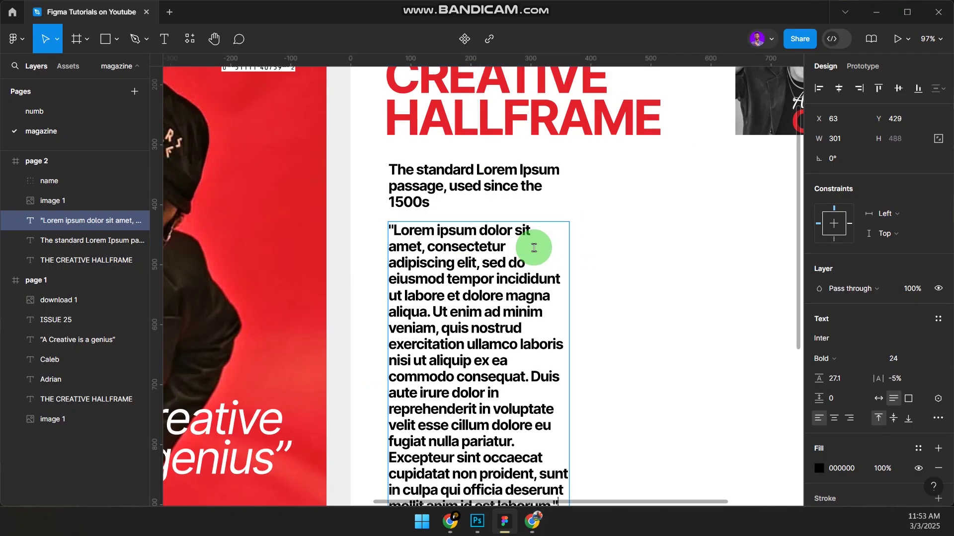
pyautogui.press('Escape')
pyautogui.click(824, 359)
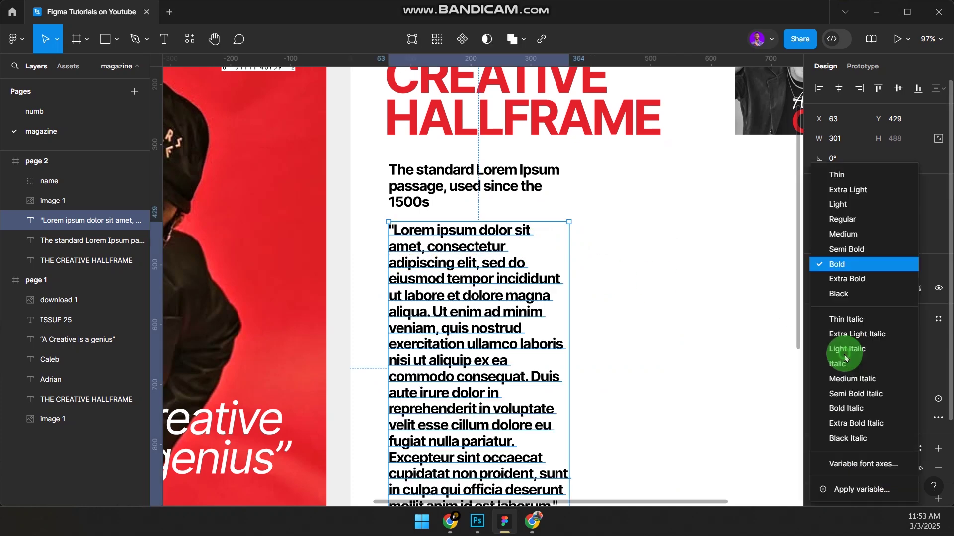
pyautogui.click(850, 226)
pyautogui.scroll(-5, 583, 283)
pyautogui.moveTo(582, 296); pyautogui.dragTo(605, 292)
pyautogui.scroll(3, 605, 292)
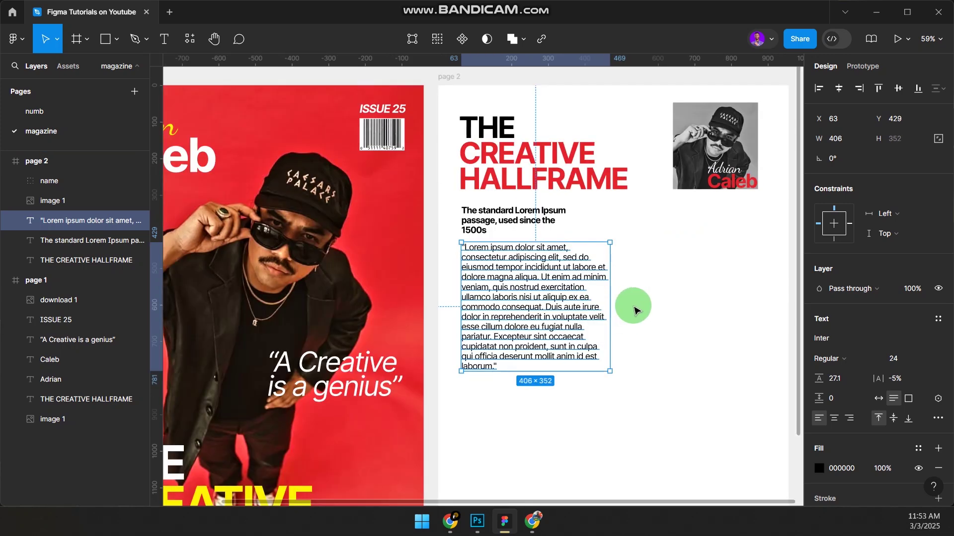
pyautogui.scroll(4, 571, 281)
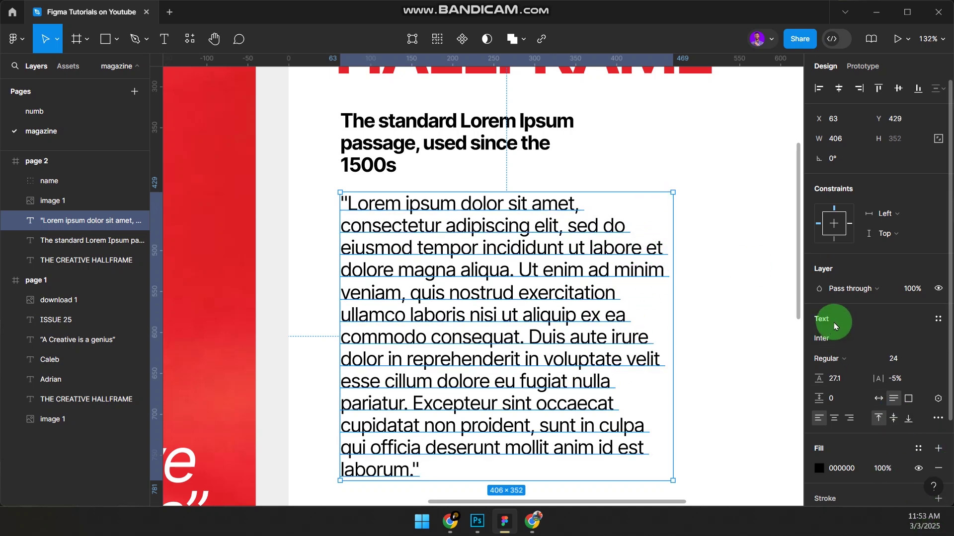
# Set the Lorem paragraph's alignment to Justify in the advanced type settings
pyautogui.click(938, 419)
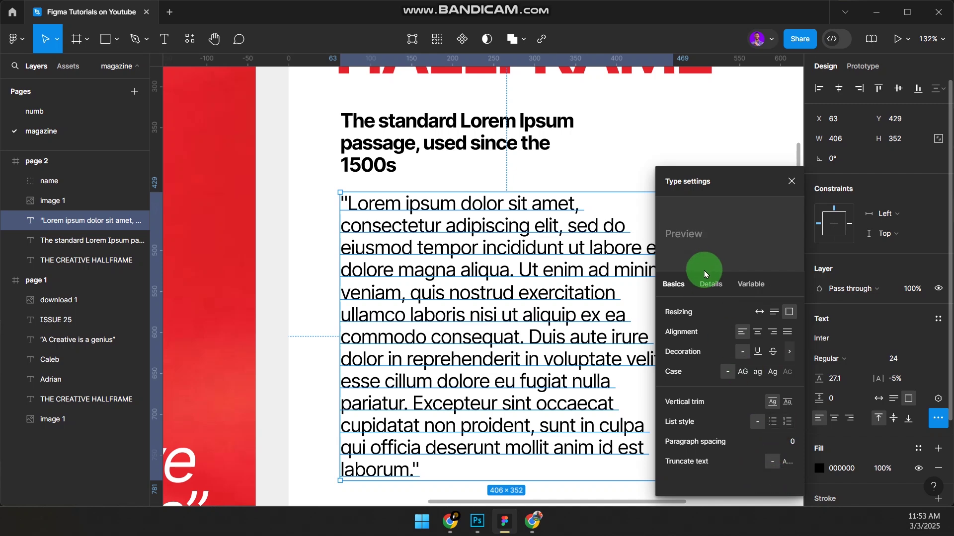
pyautogui.click(712, 285)
pyautogui.click(738, 288)
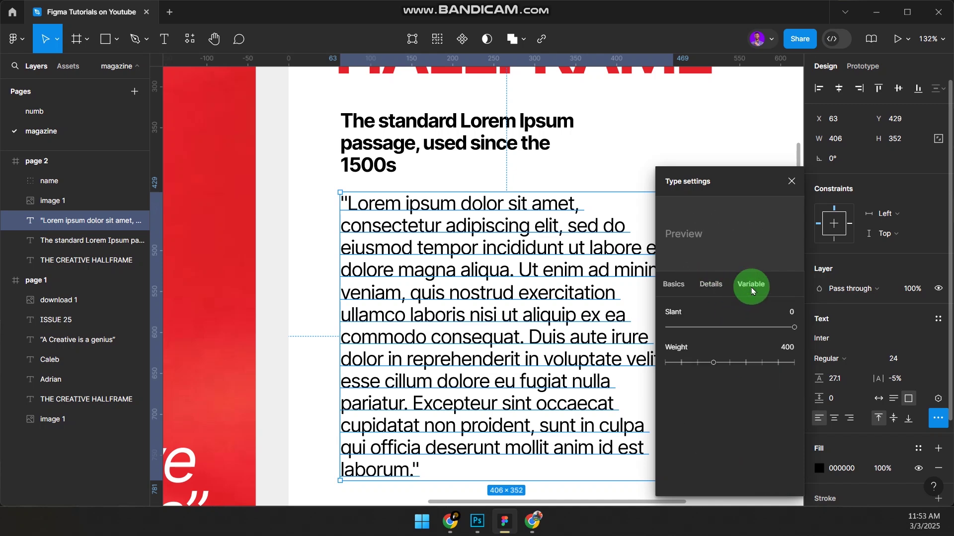
pyautogui.click(674, 285)
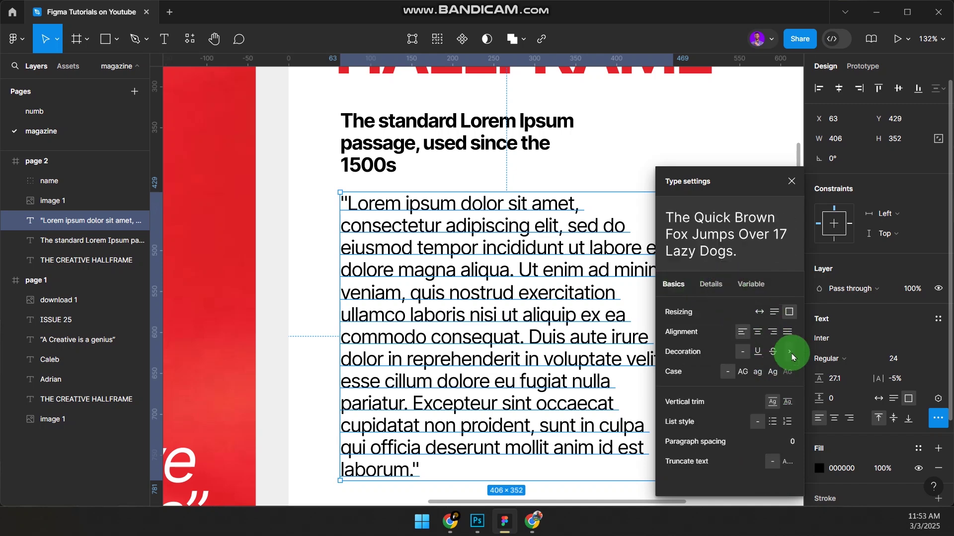
pyautogui.click(787, 350)
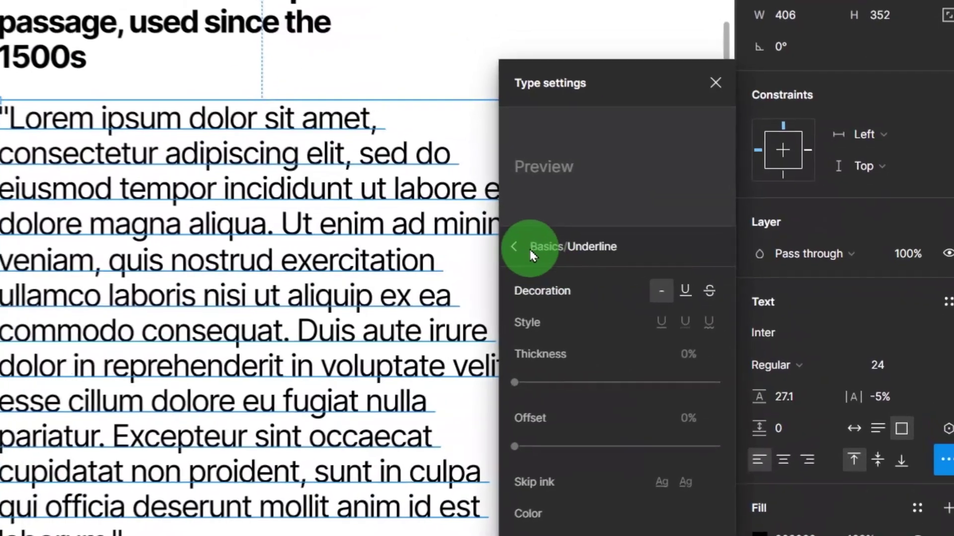
pyautogui.click(514, 247)
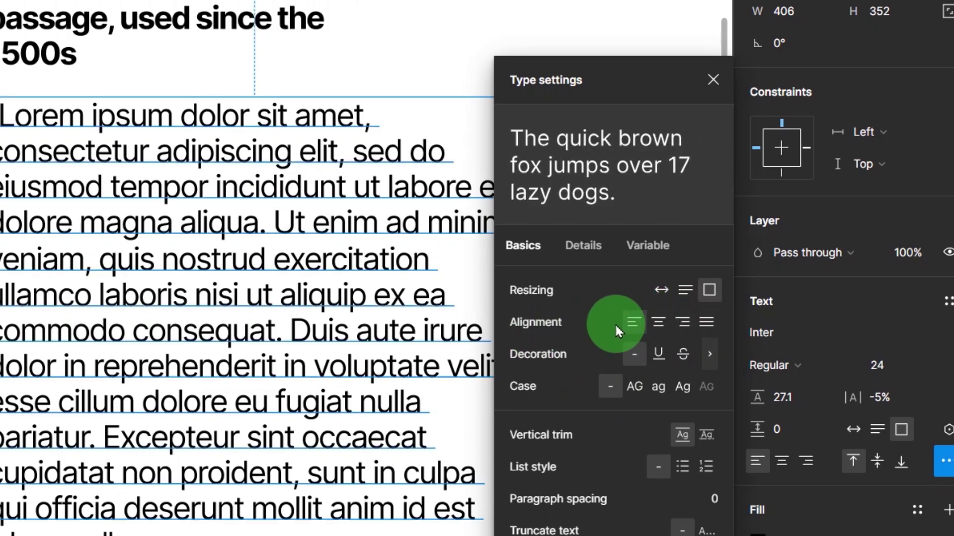
pyautogui.click(679, 318)
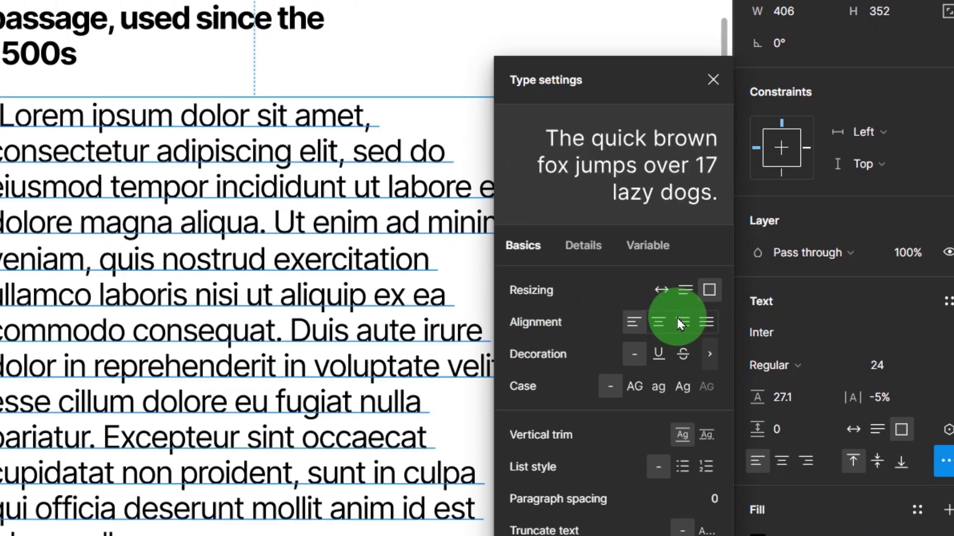
pyautogui.click(706, 323)
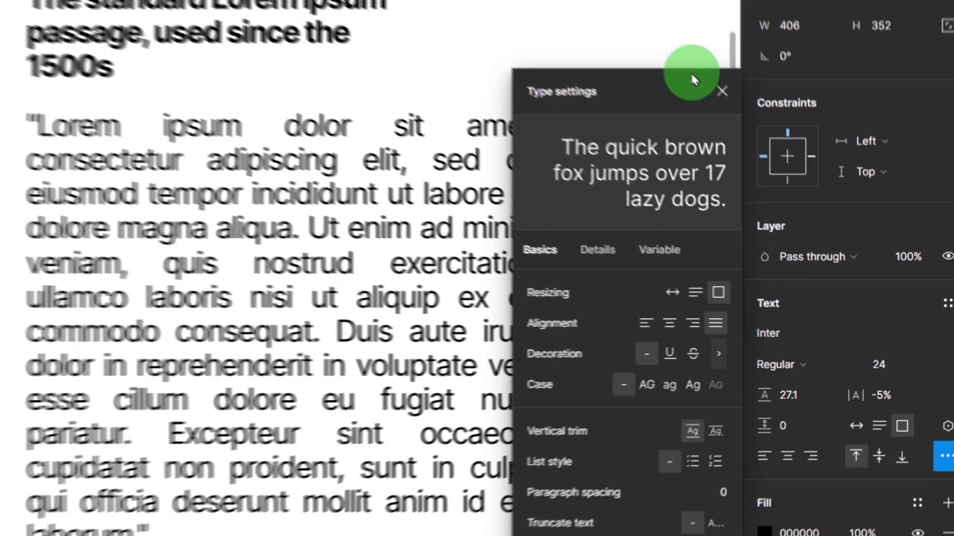
pyautogui.click(713, 80)
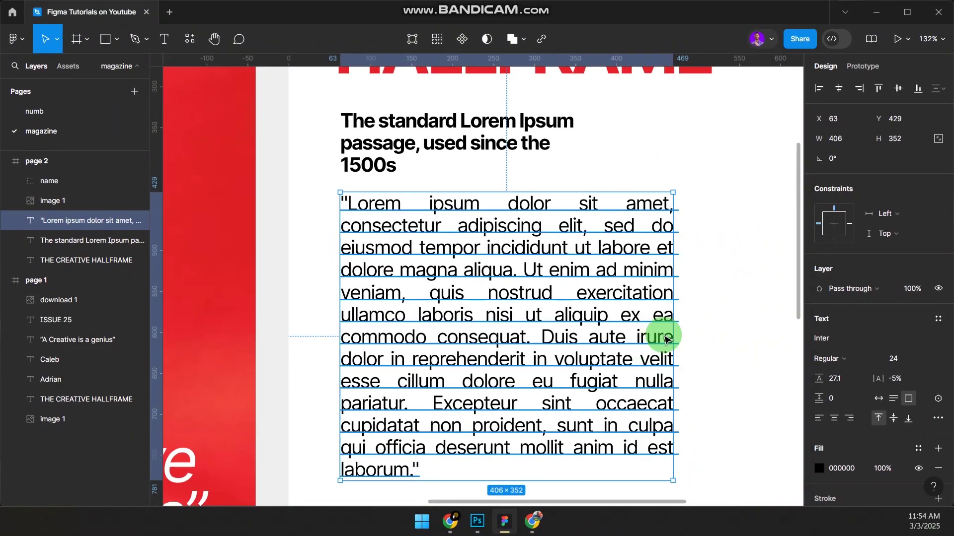
# Narrow the paragraph to 368 wide and duplicate the heading-and-paragraph block
pyautogui.scroll(-5, 665, 301)
pyautogui.scroll(4, 666, 351)
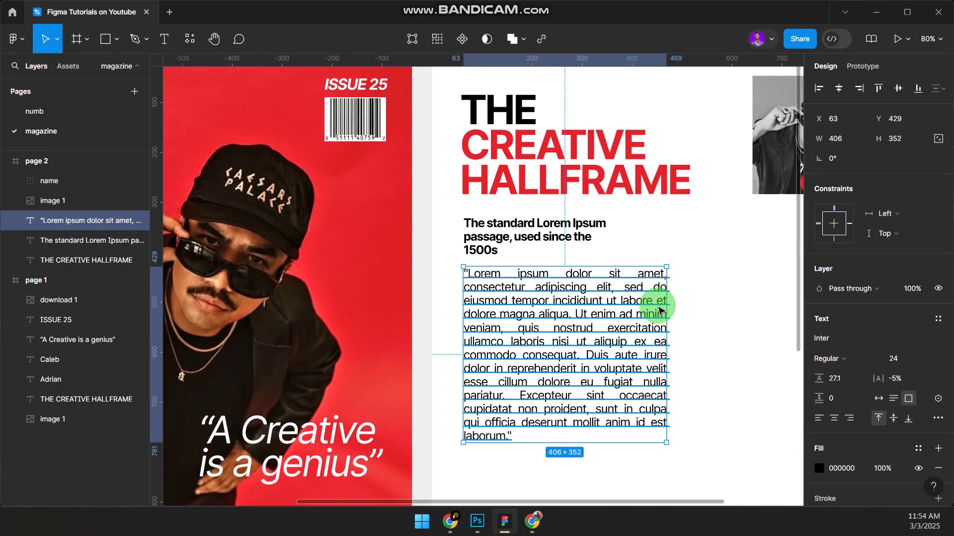
pyautogui.moveTo(667, 313); pyautogui.dragTo(651, 316)
pyautogui.scroll(-1, 596, 352)
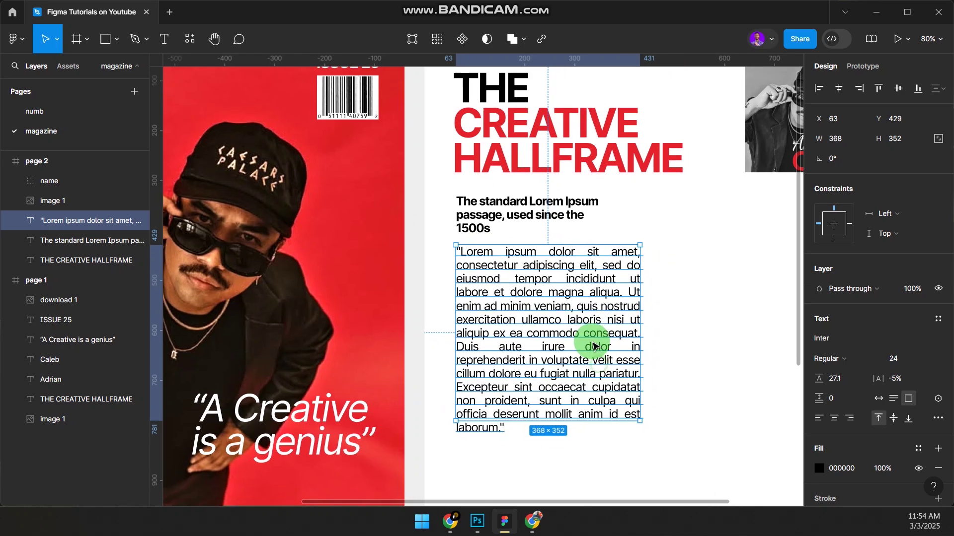
pyautogui.moveTo(558, 320); pyautogui.dragTo(553, 318)
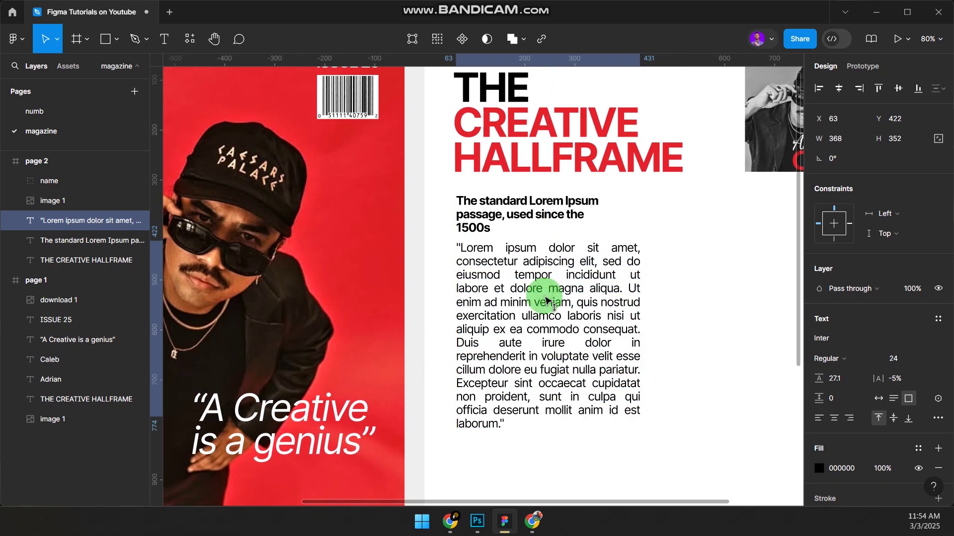
pyautogui.click(549, 216)
pyautogui.scroll(-3, 550, 224)
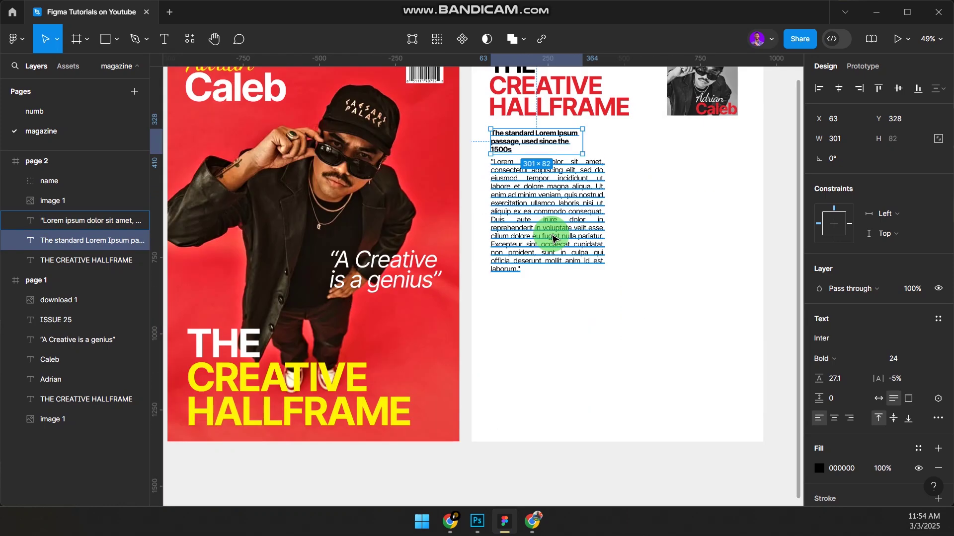
pyautogui.keyDown('shift'); pyautogui.click(564, 240); pyautogui.keyUp('shift')
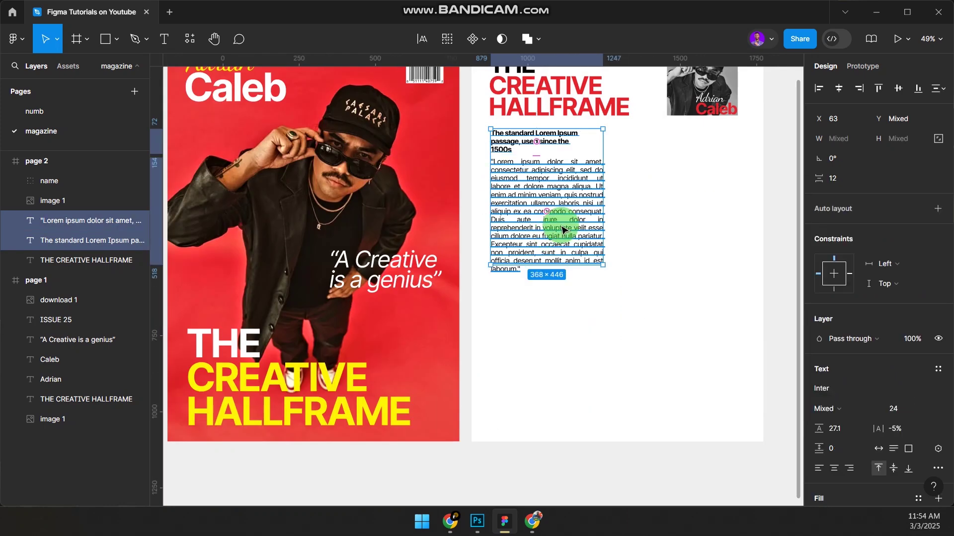
pyautogui.moveTo(572, 206); pyautogui.dragTo(679, 187)
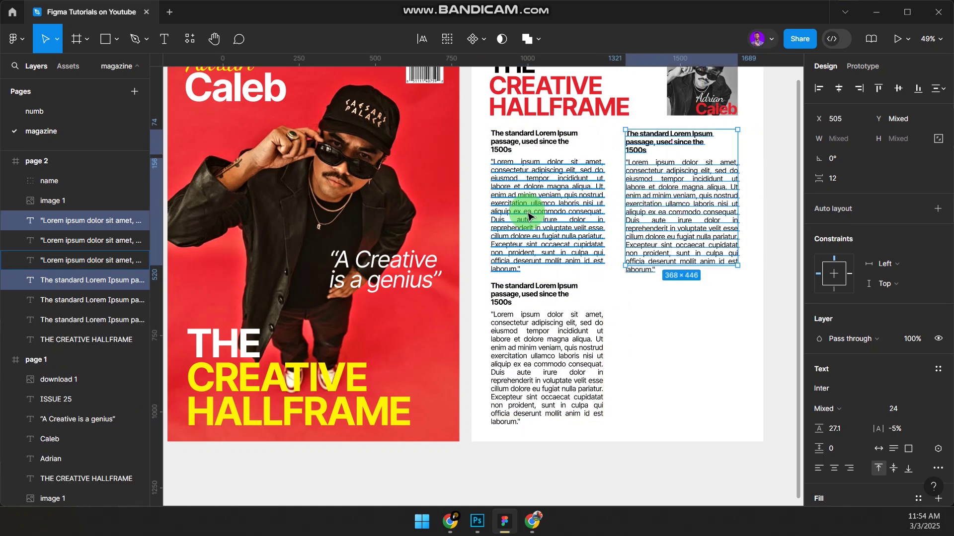
# Widen the right column's heading and paragraph block to 416
pyautogui.click(642, 189)
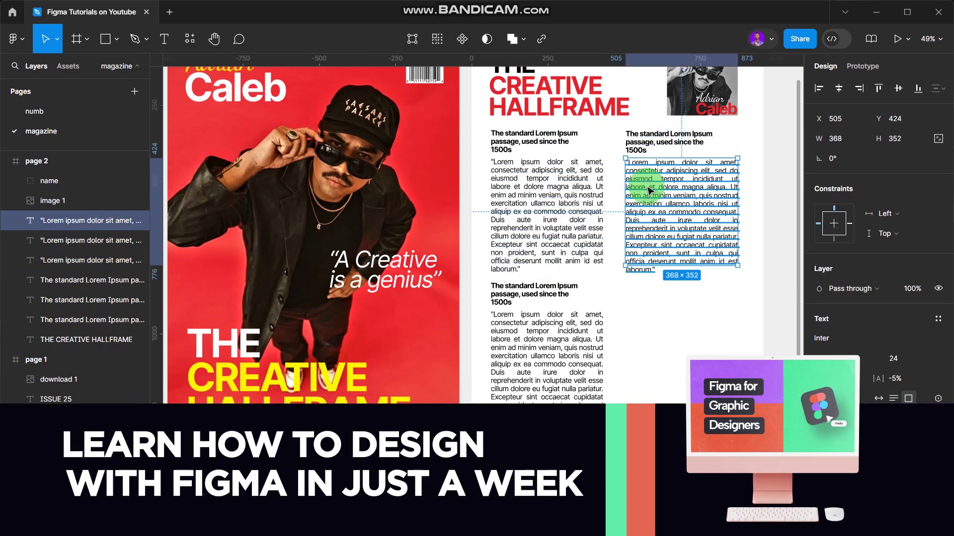
pyautogui.keyDown('shift'); pyautogui.click(650, 140); pyautogui.keyUp('shift')
pyautogui.moveTo(626, 199); pyautogui.dragTo(613, 203)
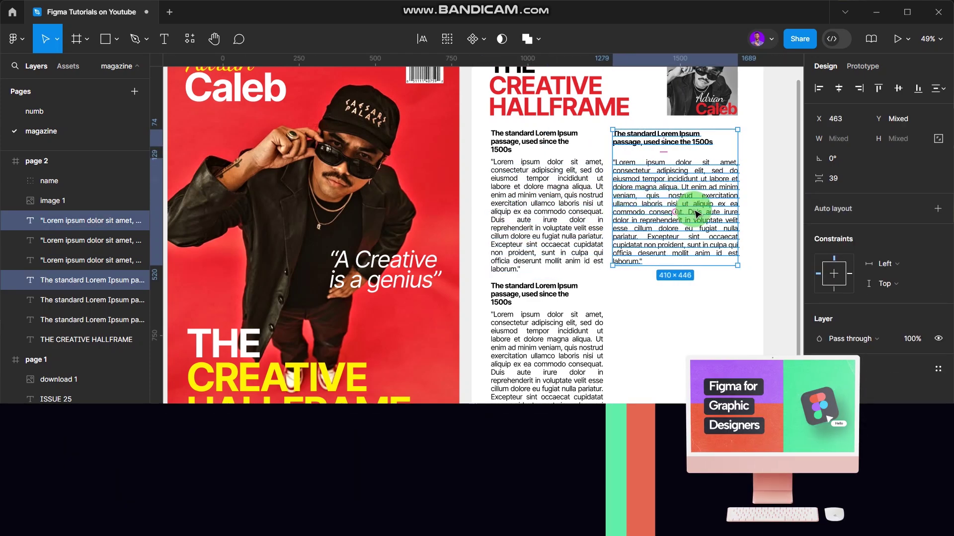
pyautogui.doubleClick(614, 201)
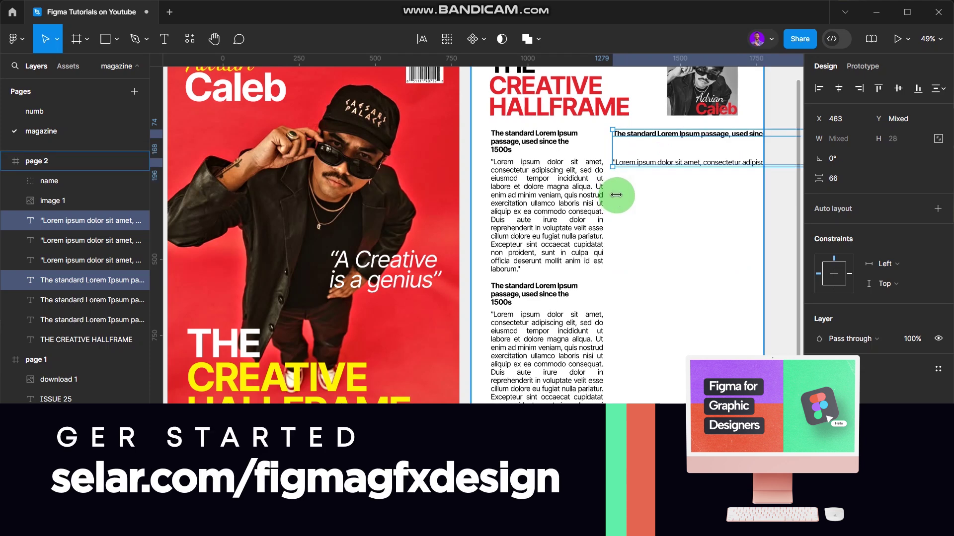
pyautogui.hotkey('ctrl', 'z')
pyautogui.moveTo(612, 191); pyautogui.dragTo(698, 322)
# Select all four Lorem ipsum body paragraphs on page 2
pyautogui.scroll(-5, 674, 311)
pyautogui.click(717, 320)
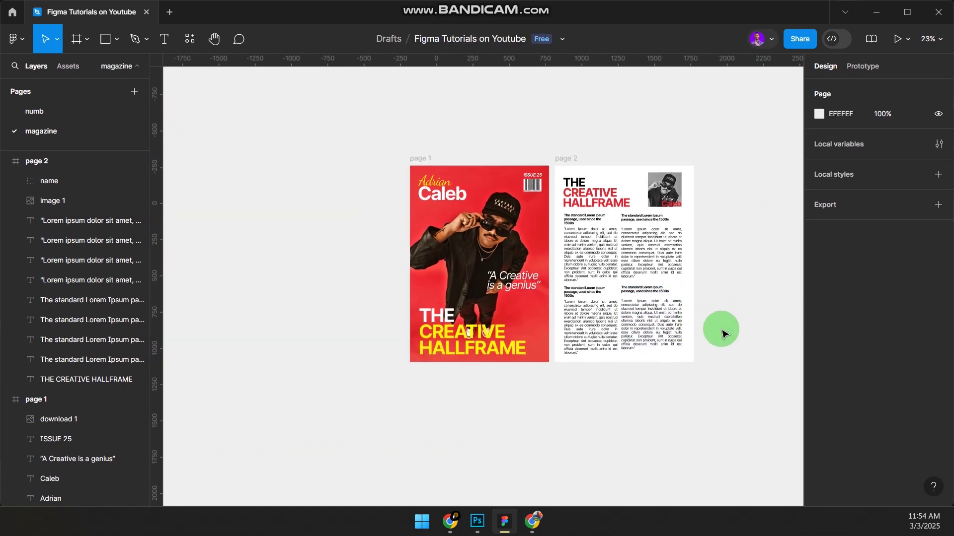
pyautogui.scroll(3, 750, 246)
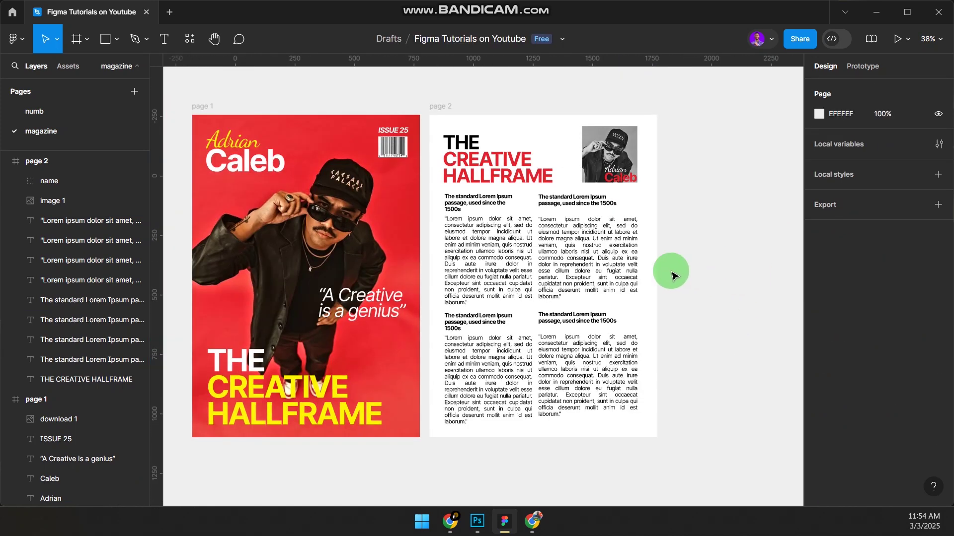
pyautogui.scroll(3, 570, 215)
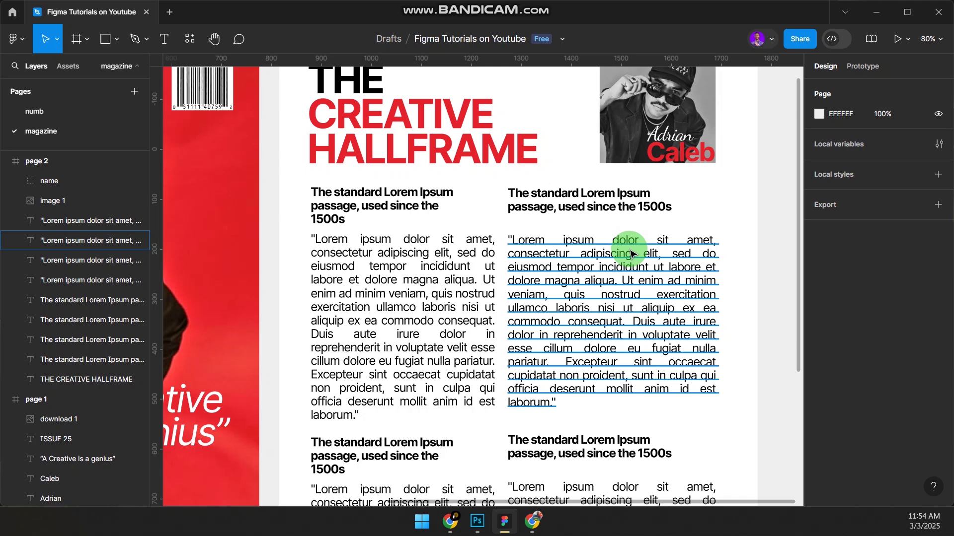
pyautogui.click(411, 325)
pyautogui.scroll(-3, 447, 298)
pyautogui.keyDown('shift'); pyautogui.click(549, 276); pyautogui.keyUp('shift')
pyautogui.keyDown('shift'); pyautogui.click(447, 447); pyautogui.keyUp('shift')
pyautogui.keyDown('shift'); pyautogui.click(572, 455); pyautogui.keyUp('shift')
pyautogui.click(613, 421)
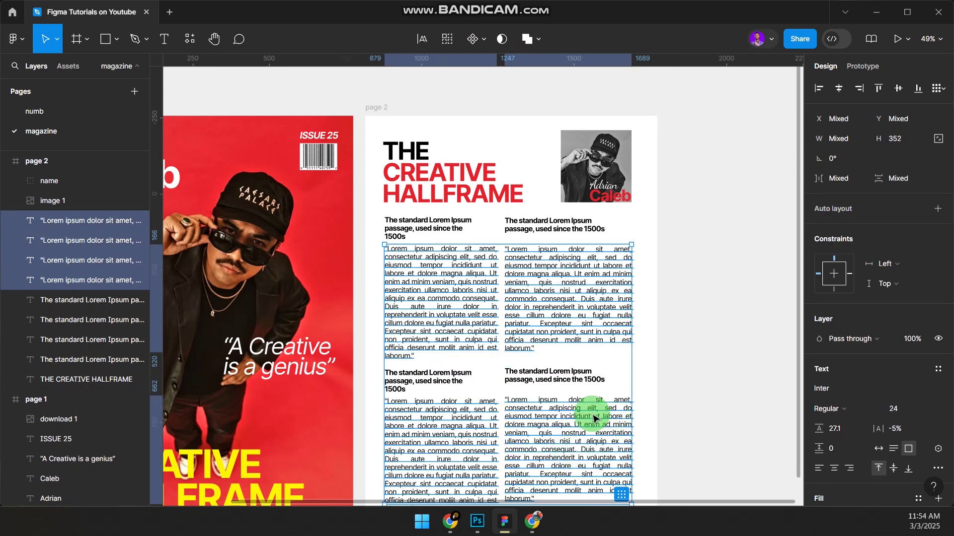
# Change the selected paragraphs' font from Inter to Times New Roman
pyautogui.click(842, 393)
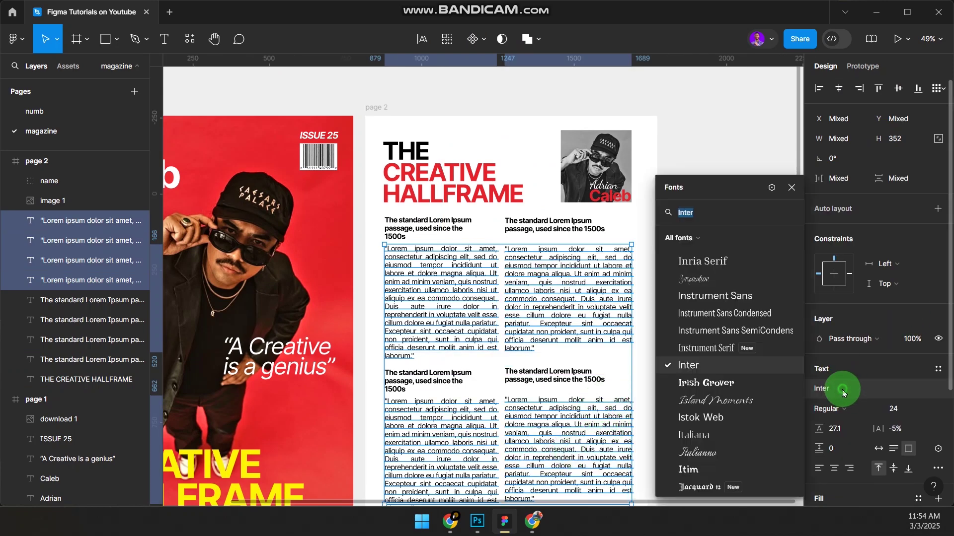
pyautogui.write('times')
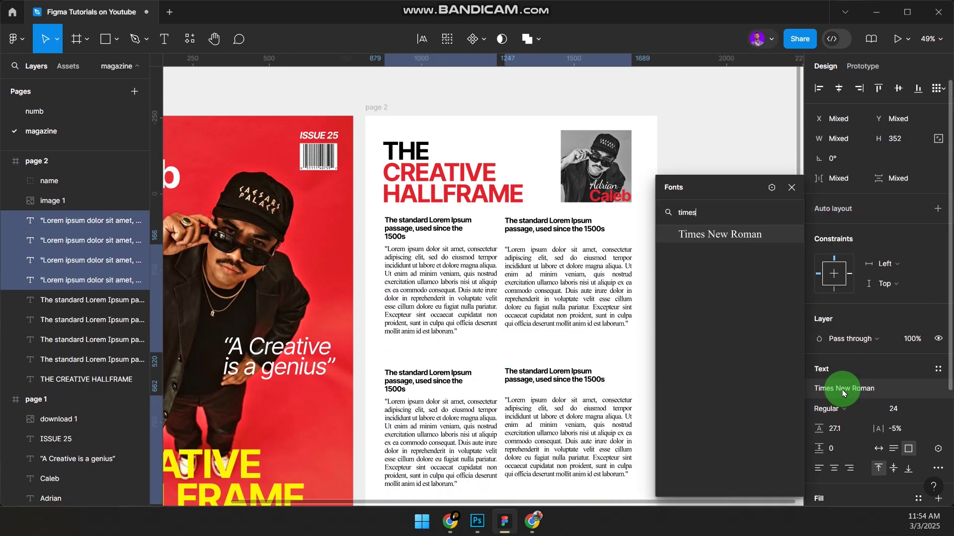
pyautogui.click(760, 234)
pyautogui.click(681, 277)
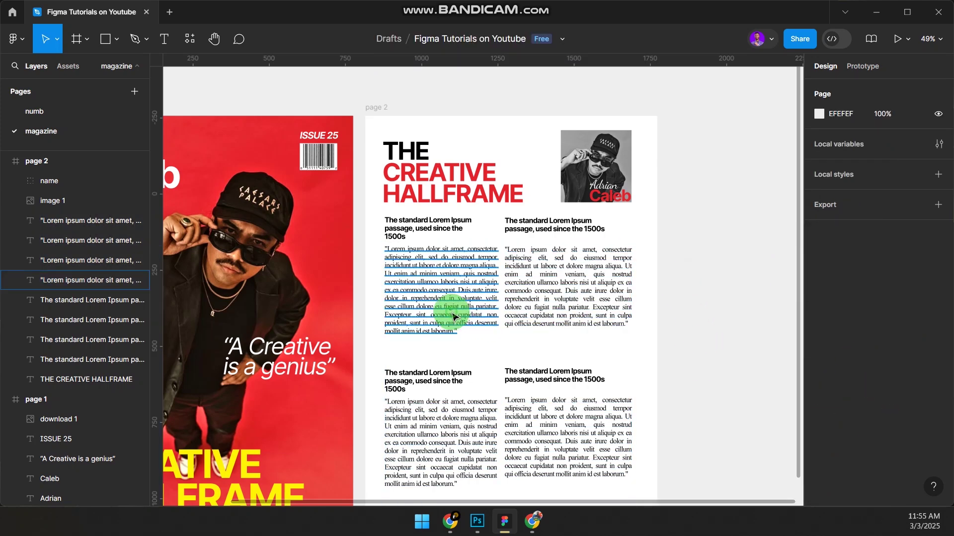
# Try duplicating the left body text box, then undo back to the original
pyautogui.doubleClick(453, 317)
pyautogui.press('Right')
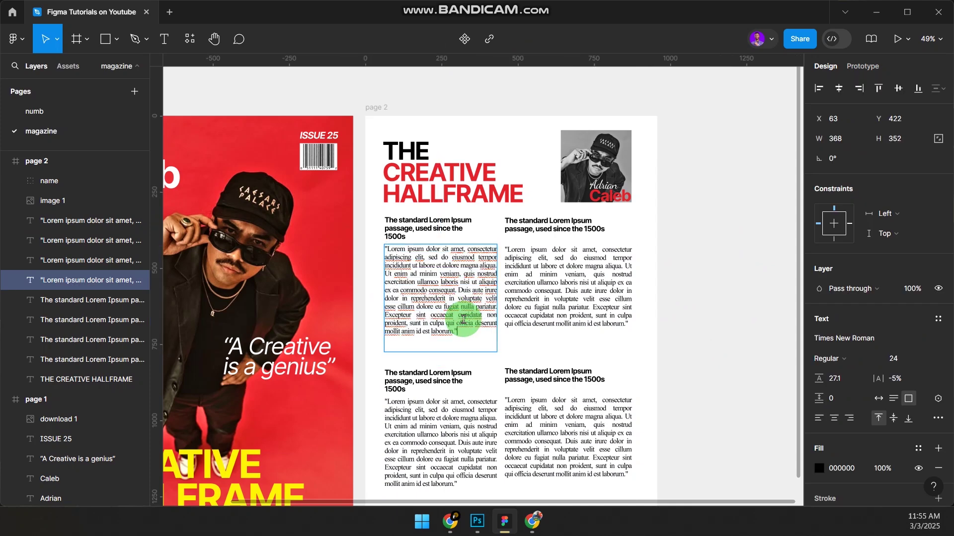
pyautogui.press('Escape')
pyautogui.hotkey('ctrl', 'd')
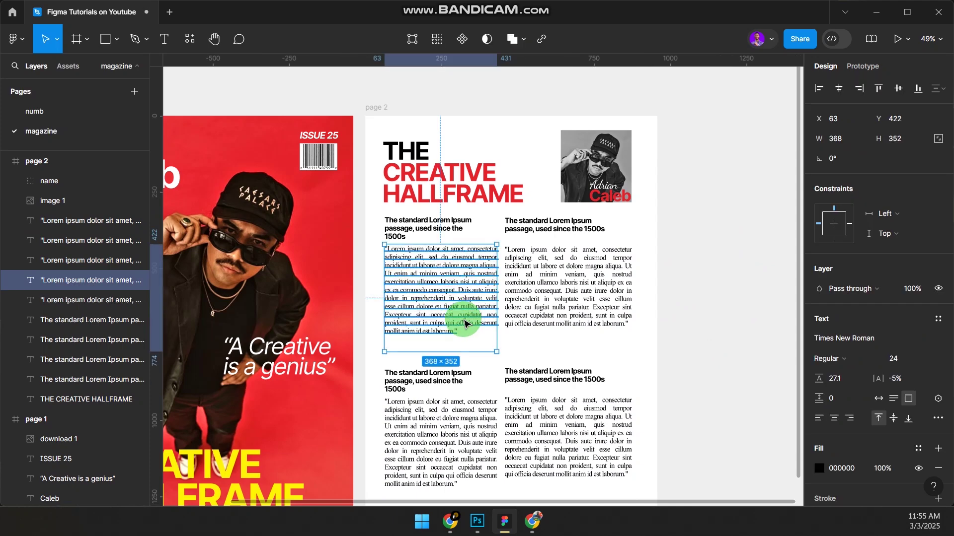
pyautogui.hotkey('ctrl', 'd')
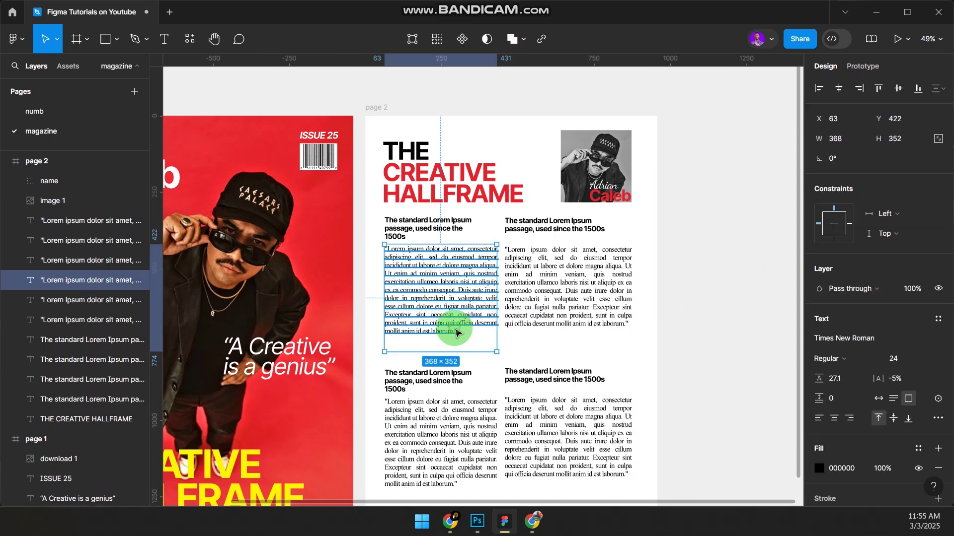
pyautogui.doubleClick(463, 323)
pyautogui.hotkey('ctrl', 'c')
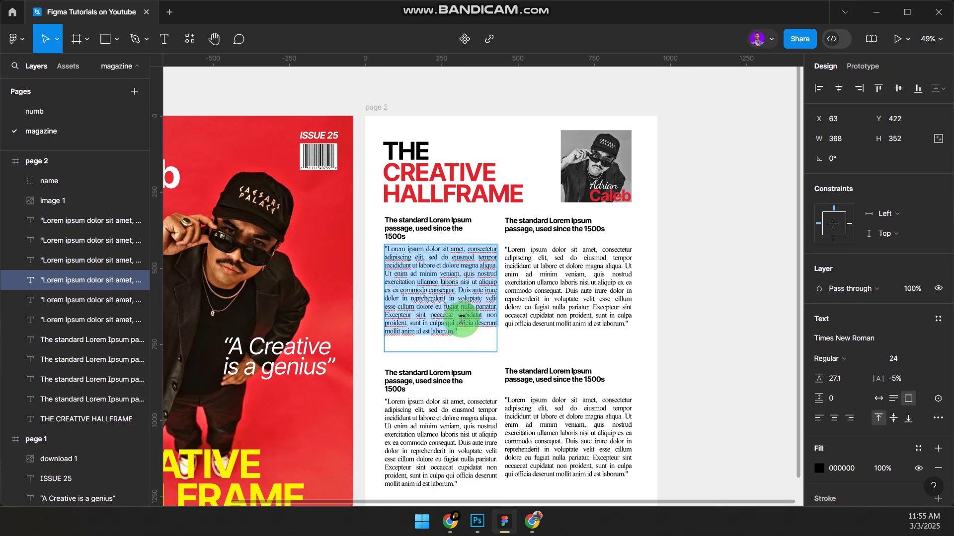
pyautogui.press('Left')
pyautogui.press('Escape')
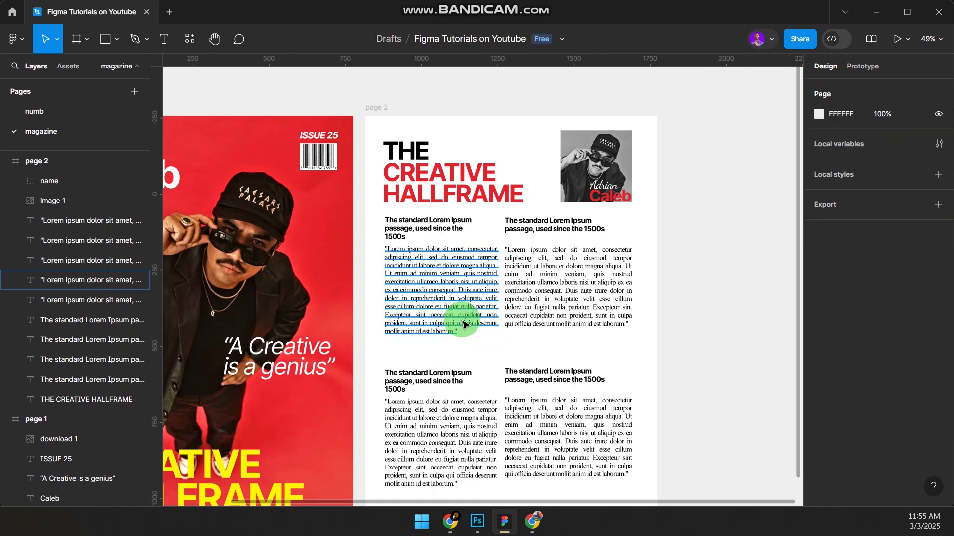
pyautogui.moveTo(446, 297); pyautogui.dragTo(362, 320)
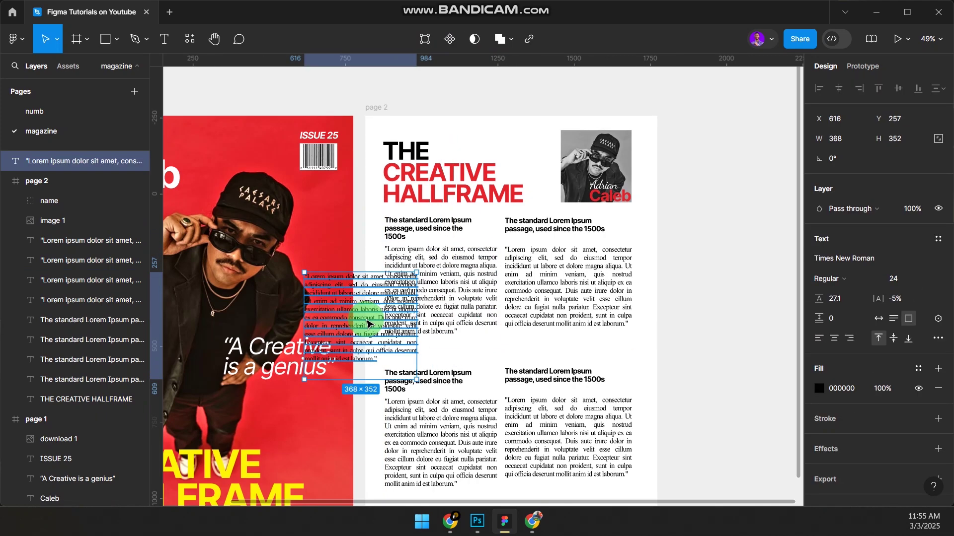
pyautogui.press('Delete')
pyautogui.hotkey('ctrl', 'shift', 'z')
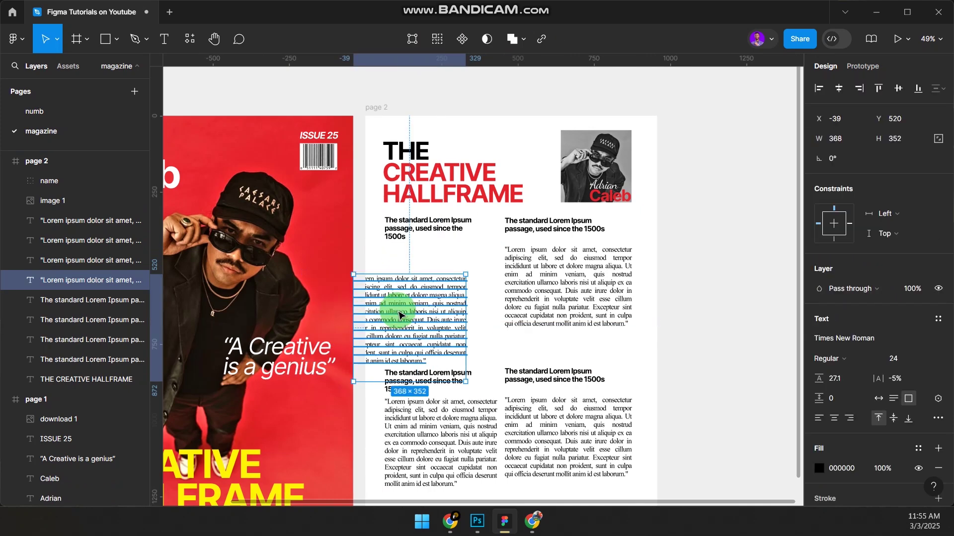
pyautogui.hotkey('ctrl', 'z')
# Append a second Lorem ipsum paragraph to the left column and enlarge its box
pyautogui.doubleClick(401, 316)
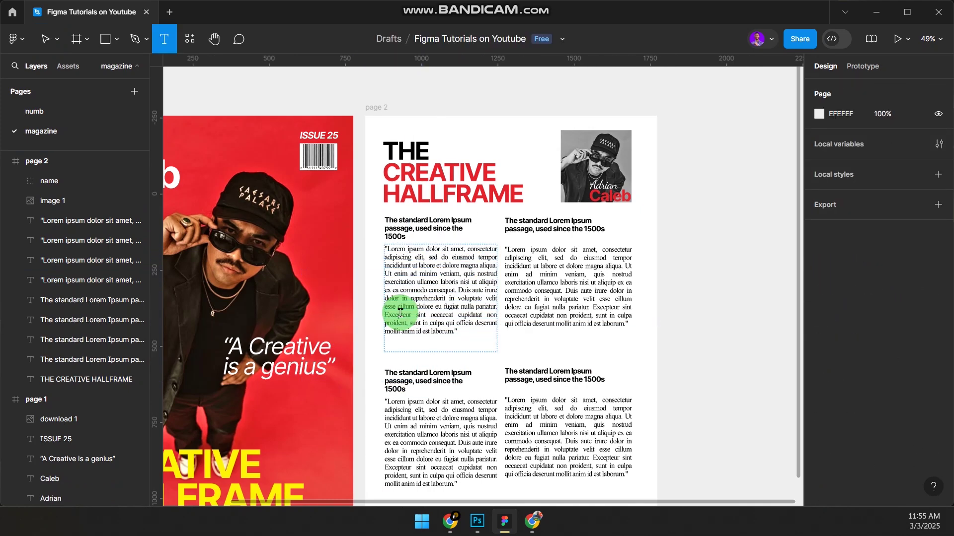
pyautogui.click(460, 330)
pyautogui.scroll(5, 485, 332)
pyautogui.press('Return')
pyautogui.hotkey('ctrl', 'v')
pyautogui.scroll(-5, 486, 330)
pyautogui.press('Escape')
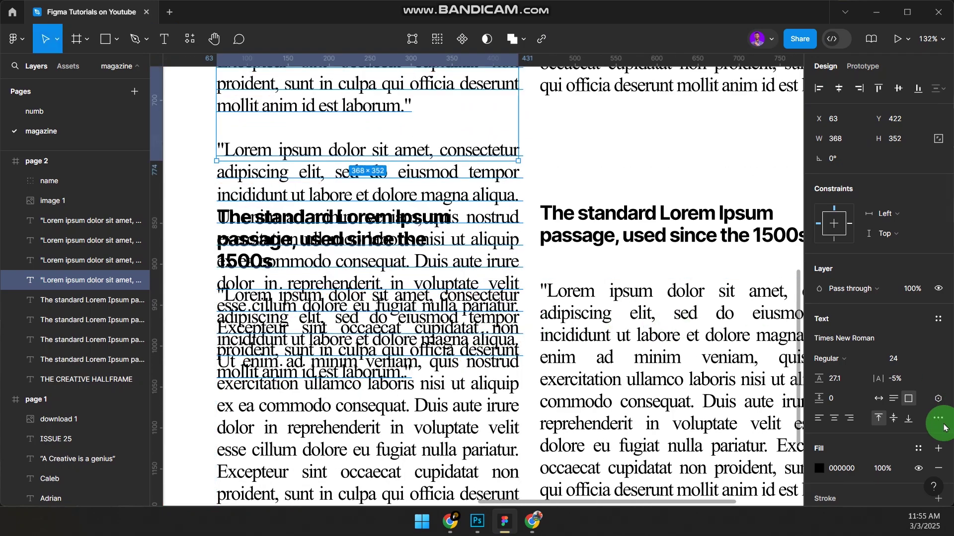
pyautogui.moveTo(446, 162); pyautogui.dragTo(470, 187)
# Trim the added paragraph so it ends at the word 'tempor'
pyautogui.doubleClick(485, 177)
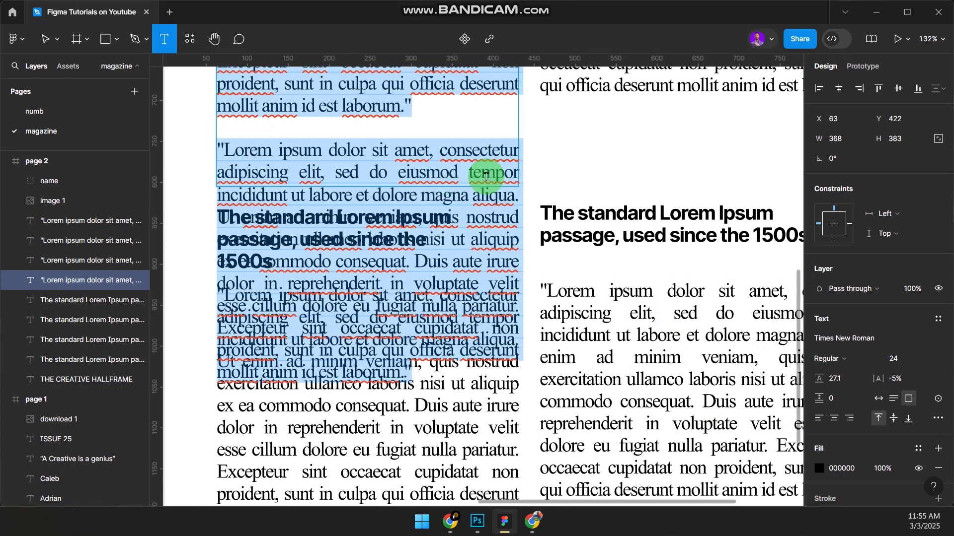
pyautogui.click(515, 173)
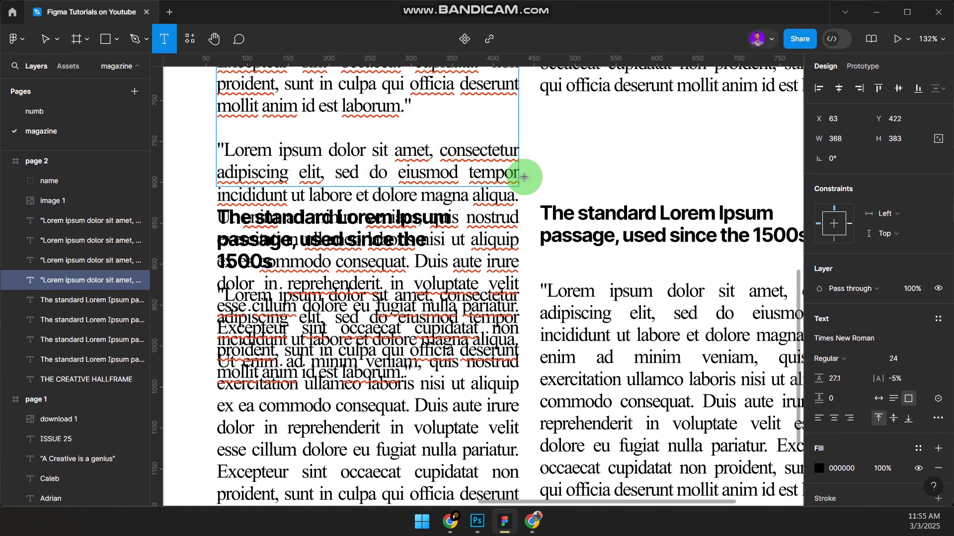
pyautogui.hotkey('shift', 'Down')
pyautogui.hotkey('shift', 'Down')
pyautogui.hotkey('shift', 'Down')
pyautogui.hotkey('shift', 'Down')
pyautogui.hotkey('shift', 'Down')
pyautogui.hotkey('shift', 'Down')
pyautogui.hotkey('shift', 'Down')
pyautogui.hotkey('shift', 'Down')
pyautogui.hotkey('shift', 'Down')
pyautogui.press('BackSpace')
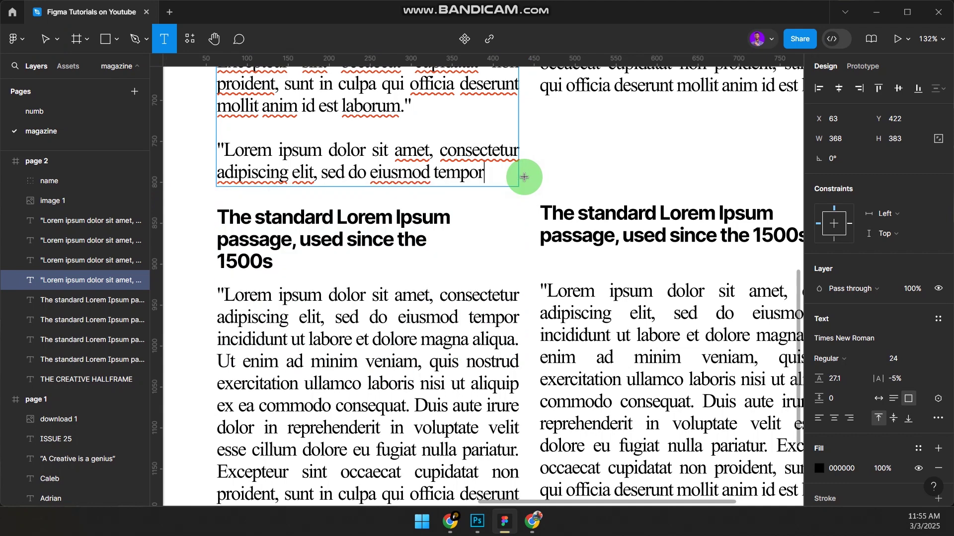
pyautogui.press('Escape')
pyautogui.scroll(-6, 558, 348)
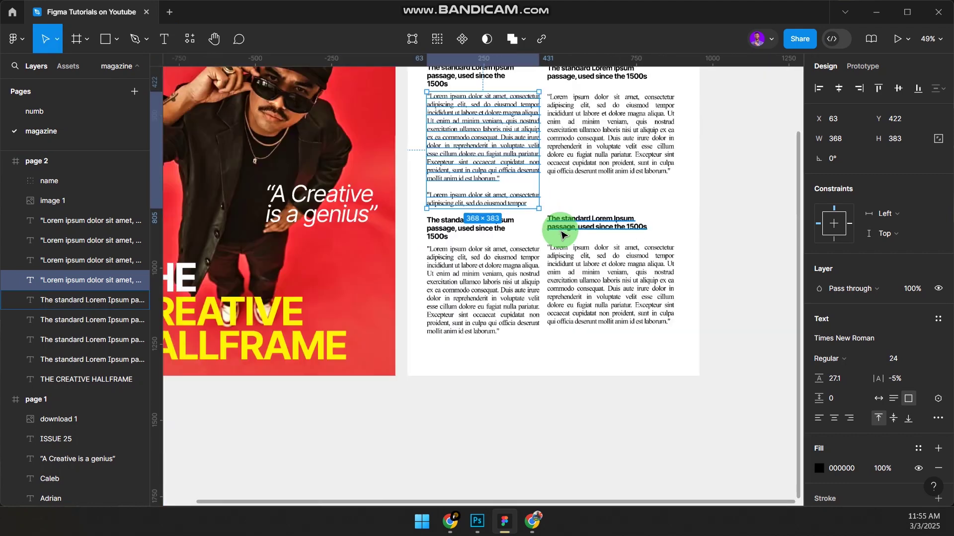
pyautogui.press('Return')
pyautogui.hotkey('ctrl', 'c')
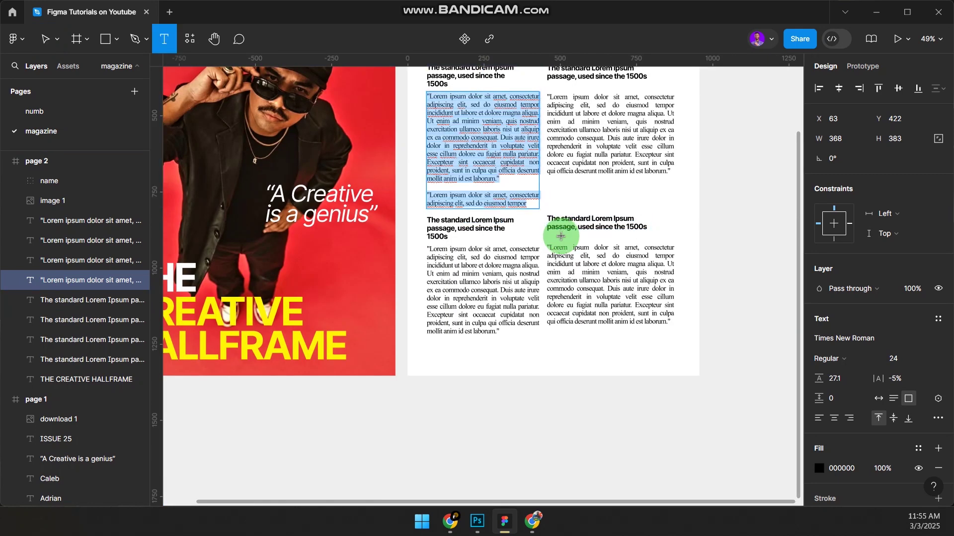
# Paste the two-paragraph text into the top-right and lower-right body boxes
pyautogui.click(649, 140)
pyautogui.press('Return')
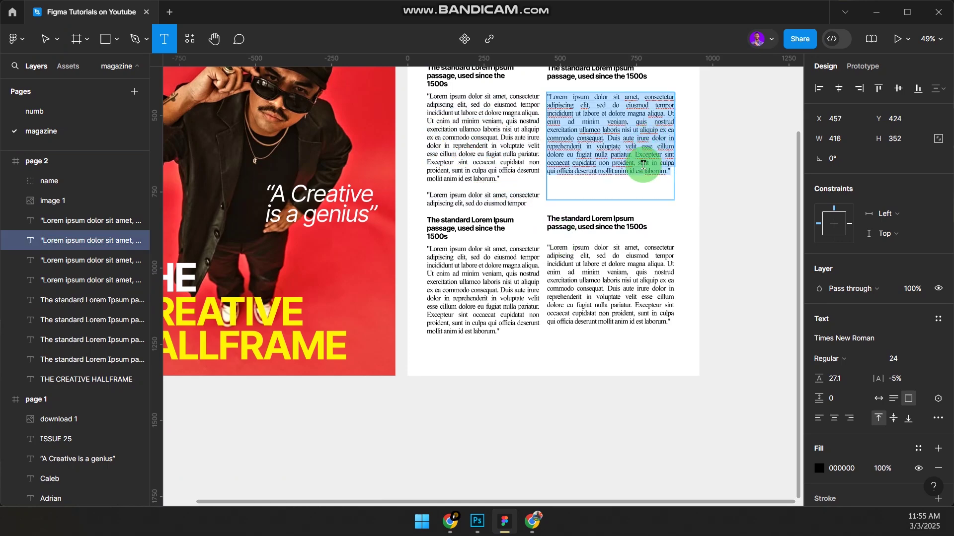
pyautogui.hotkey('ctrl', 'v')
pyautogui.press('Escape')
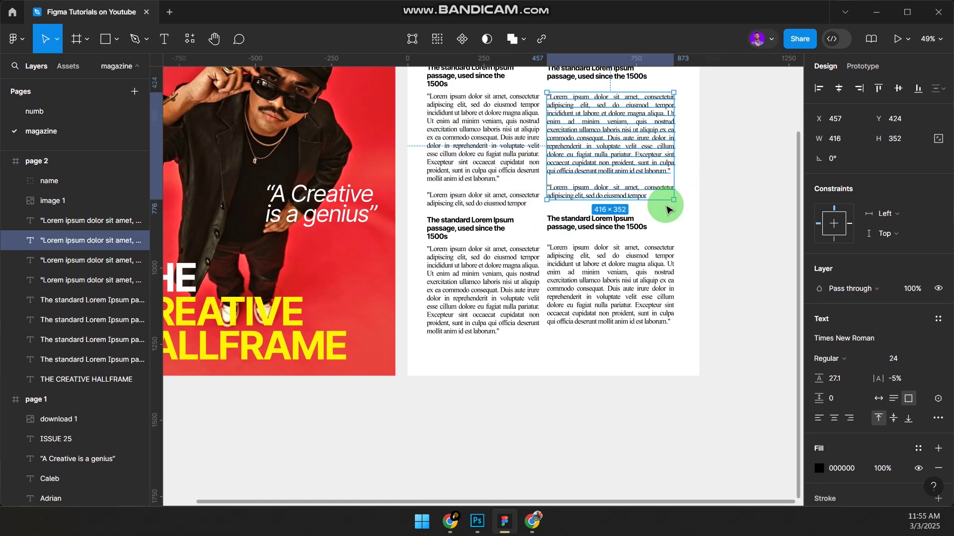
pyautogui.click(584, 276)
pyautogui.scroll(5, 587, 278)
pyautogui.moveTo(586, 279); pyautogui.dragTo(584, 263)
pyautogui.doubleClick(582, 257)
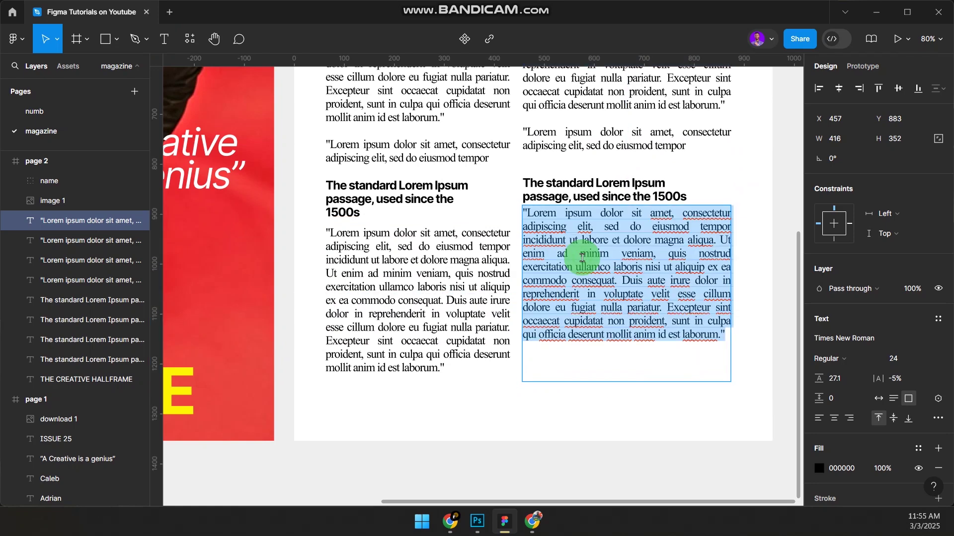
pyautogui.hotkey('ctrl', 'v')
# Paste it into the lower-left box too and set the text boxes to auto height
pyautogui.click(458, 298)
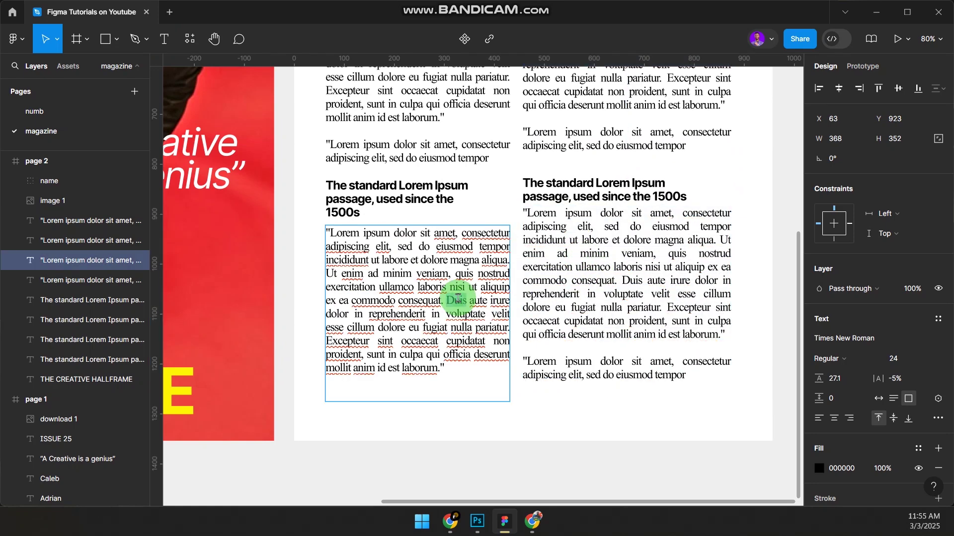
pyautogui.doubleClick(458, 298)
pyautogui.hotkey('ctrl', 'v')
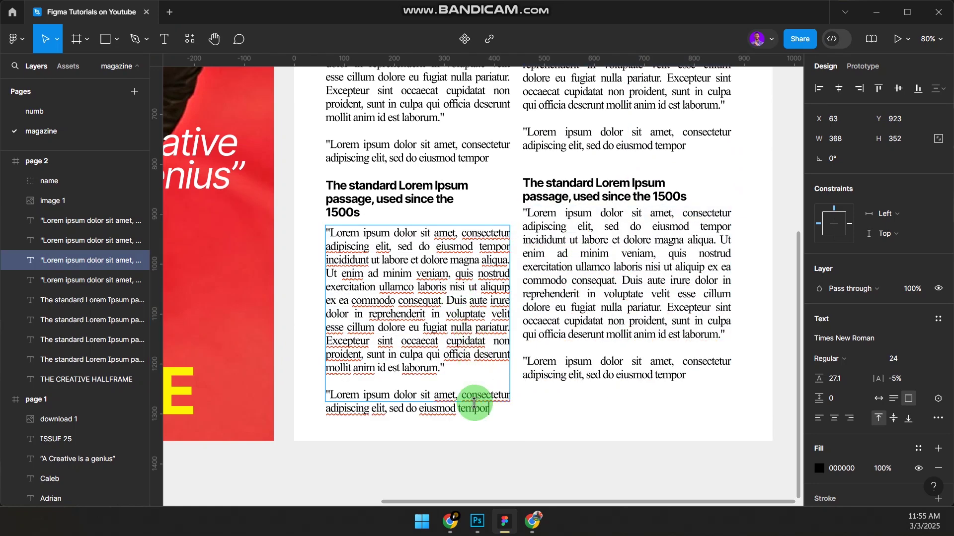
pyautogui.press('Escape')
pyautogui.click(893, 399)
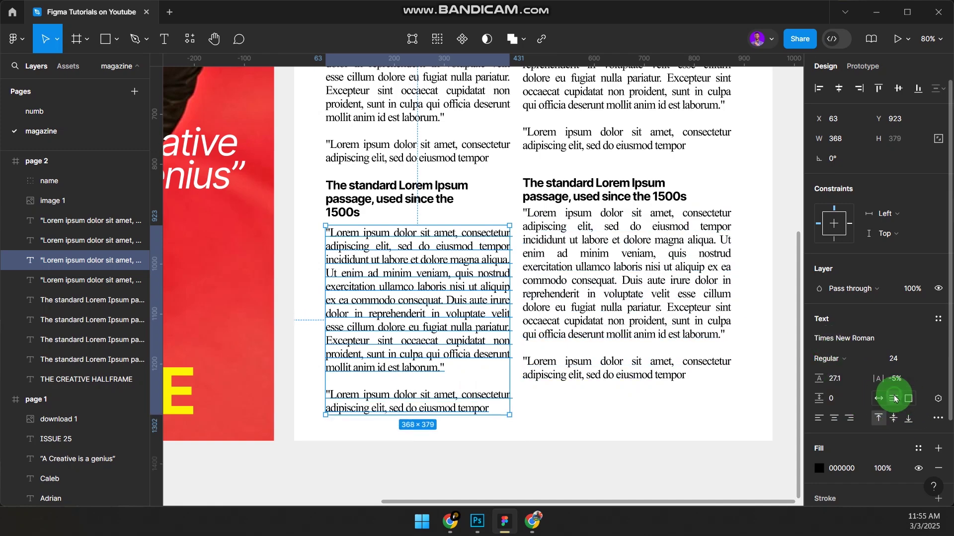
pyautogui.click(643, 304)
pyautogui.scroll(-3, 739, 209)
pyautogui.click(739, 208)
pyautogui.scroll(-2, 739, 199)
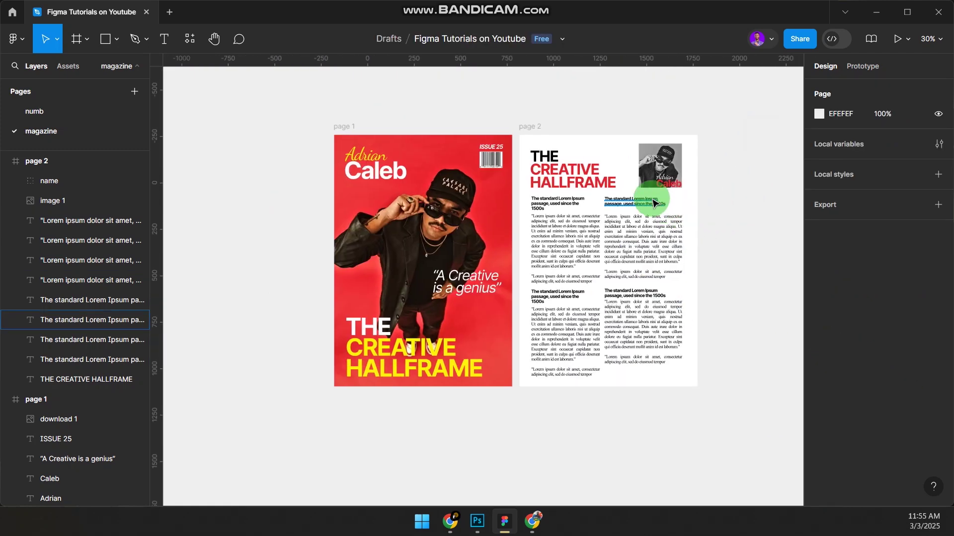
# Duplicate the page 2 frame and delete all its contents to make a blank page 3
pyautogui.click(538, 127)
pyautogui.hotkey('ctrl', 'd')
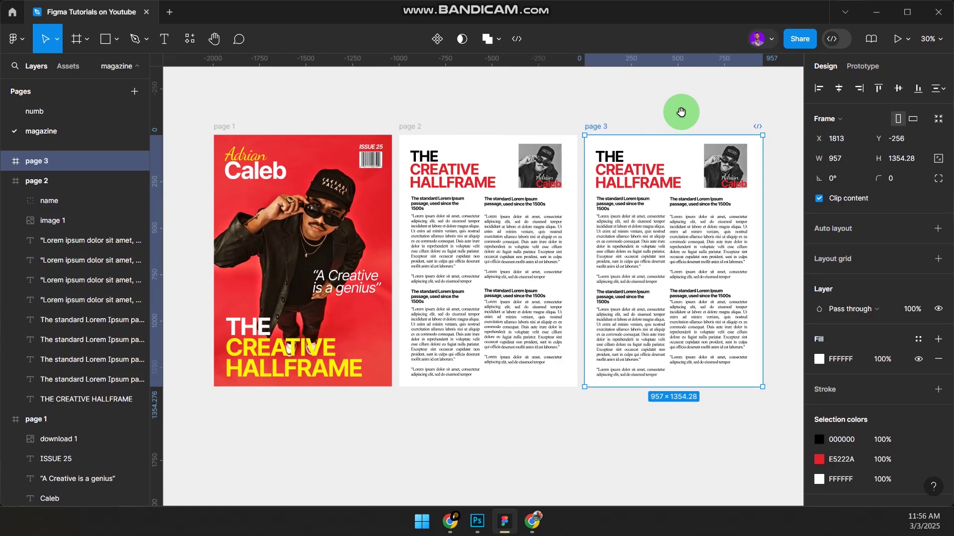
pyautogui.hscroll(2, 607, 167)
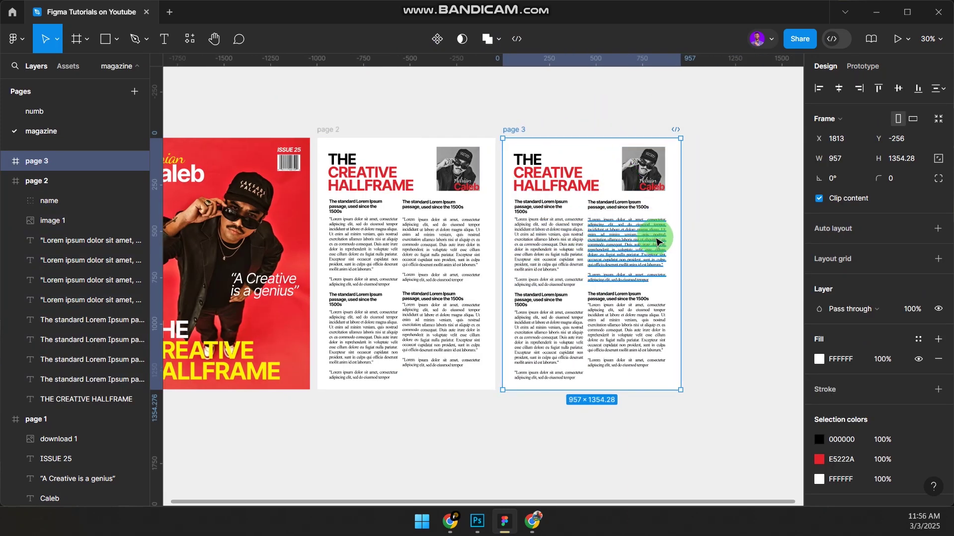
pyautogui.press('Return')
pyautogui.press('Delete')
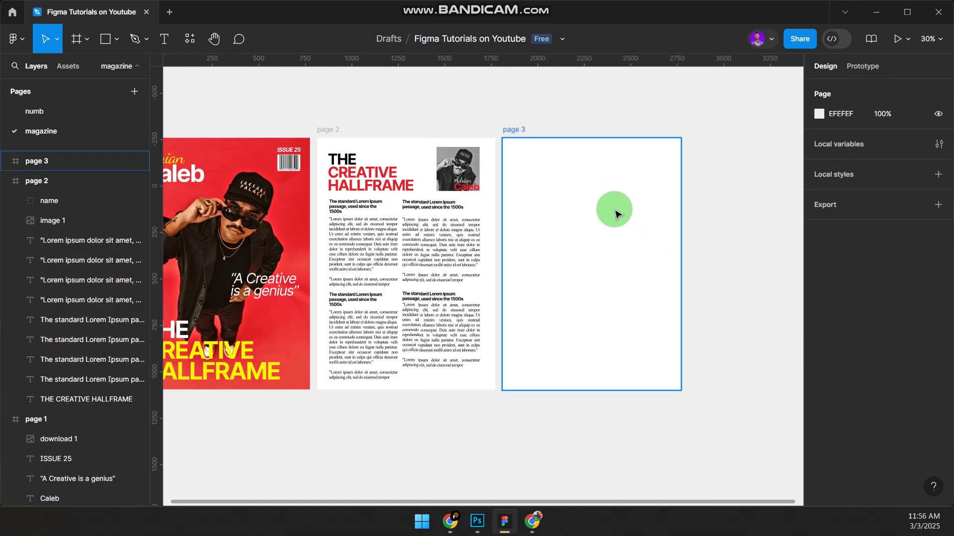
pyautogui.press('Escape')
pyautogui.hscroll(-2, 567, 272)
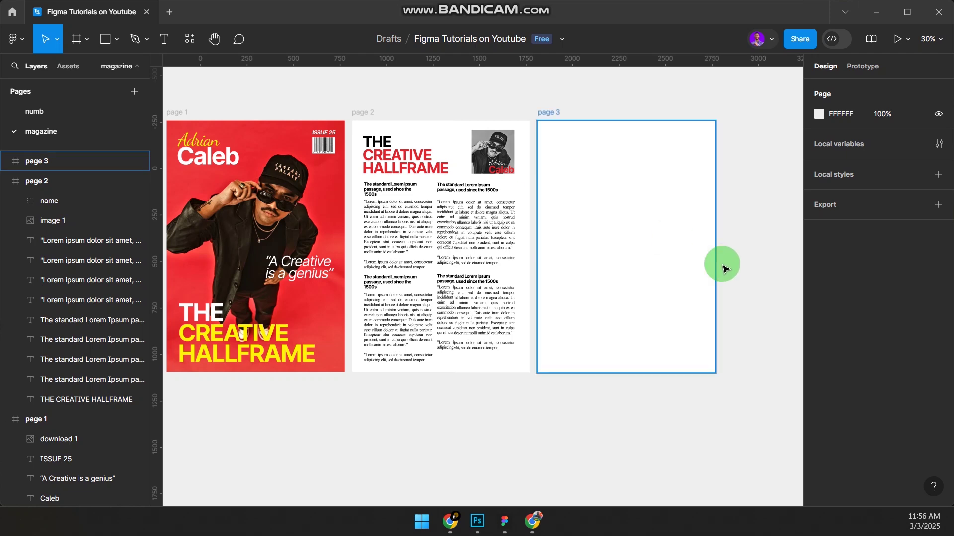
# Paste the seated-man photo into page 3 and scale it up to cover the page
pyautogui.click(601, 230)
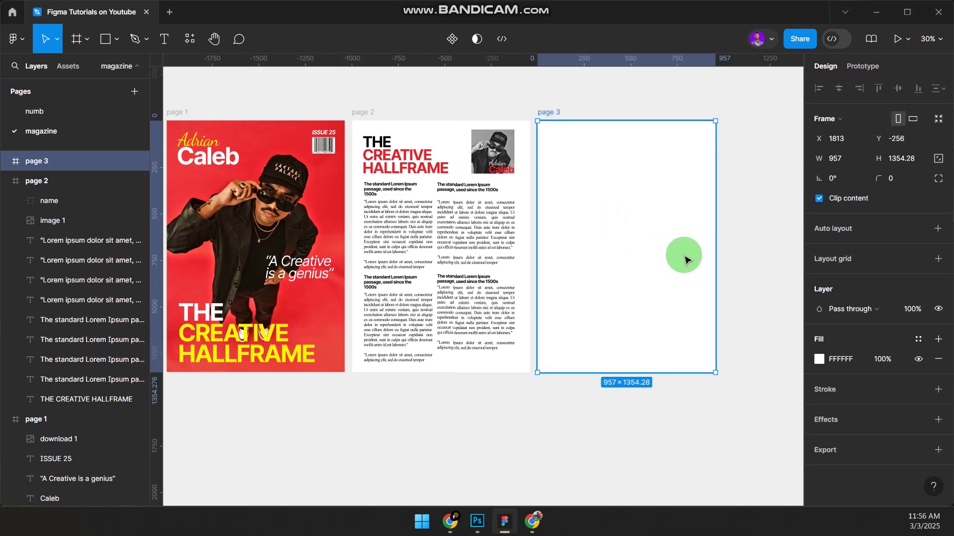
pyautogui.hotkey('ctrl', 'v')
pyautogui.press('k')
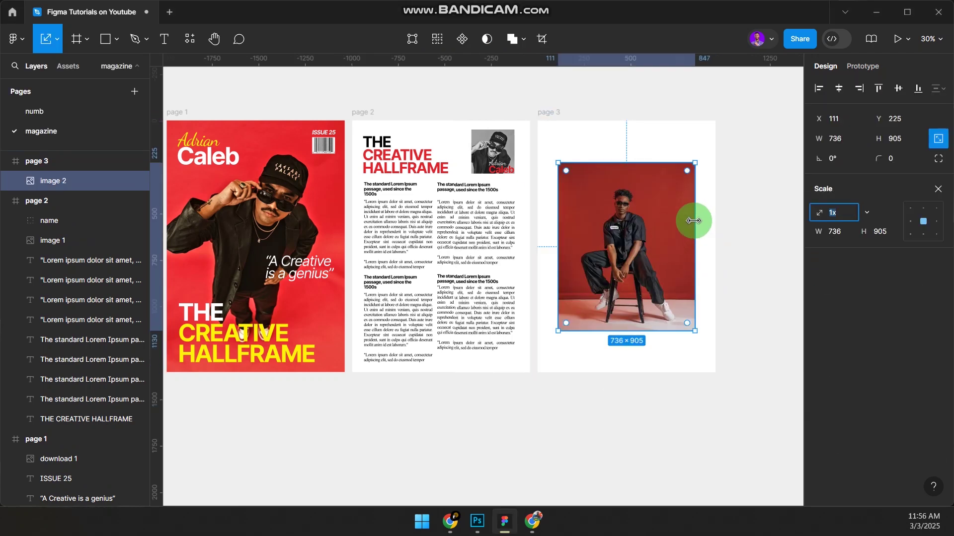
pyautogui.moveTo(694, 228); pyautogui.dragTo(739, 218)
pyautogui.click(411, 95)
# Copy the cover quote to page 3's top left and scale it to about 567 by 185
pyautogui.click(398, 160)
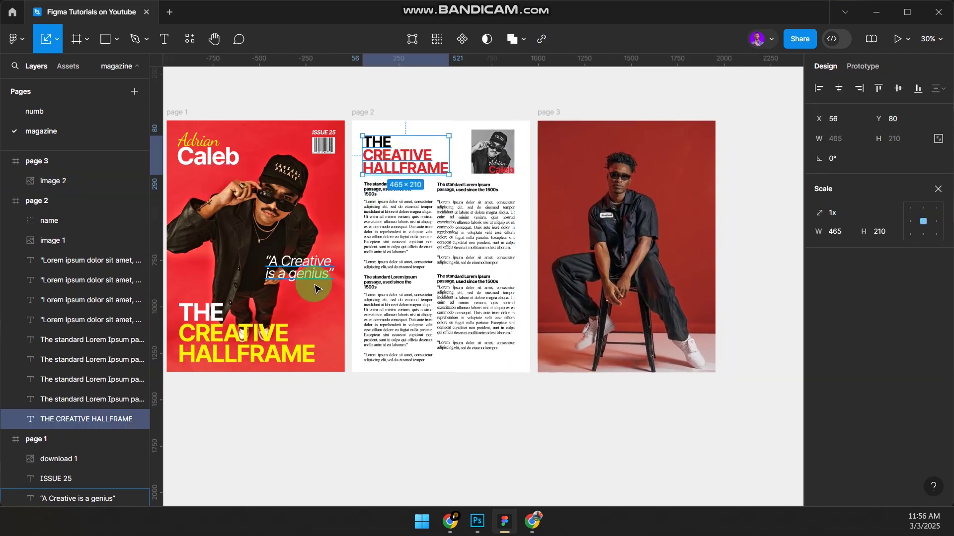
pyautogui.click(301, 276)
pyautogui.moveTo(290, 277); pyautogui.dragTo(575, 155)
pyautogui.scroll(5, 575, 155)
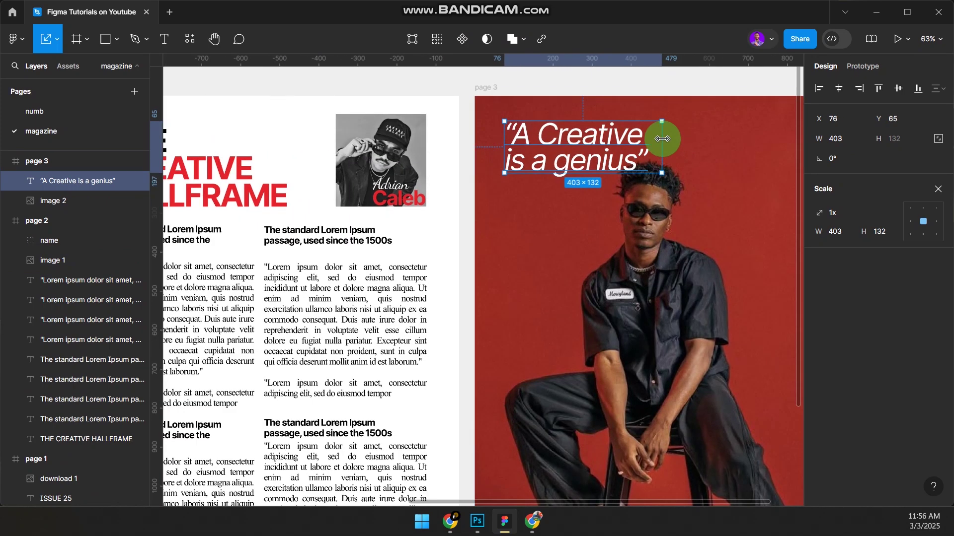
pyautogui.moveTo(666, 139); pyautogui.dragTo(634, 155)
pyautogui.press('v')
# Make the quote Times New Roman bold italic and narrow its box so it rewraps
pyautogui.hotkey('ctrl', 'b')
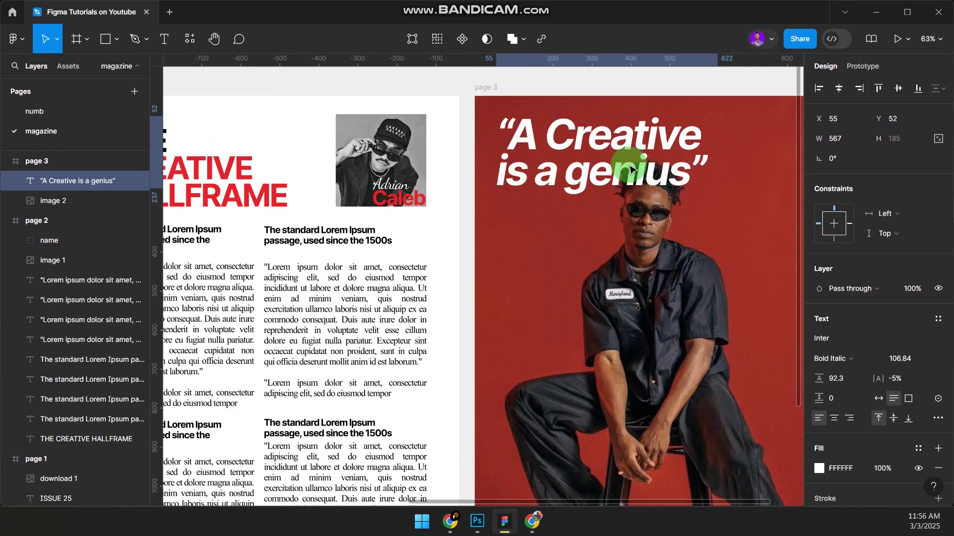
pyautogui.click(908, 353)
pyautogui.click(853, 333)
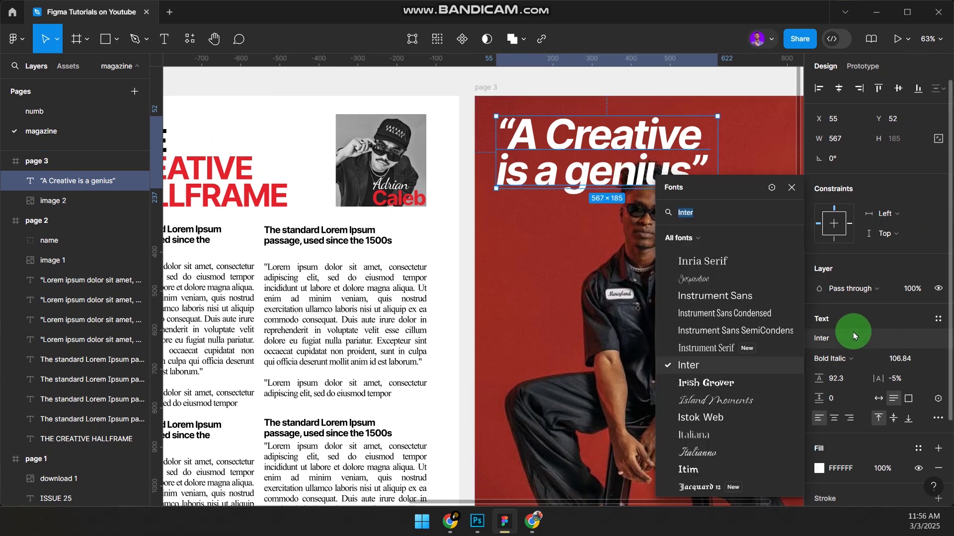
pyautogui.write('times')
pyautogui.press('Return')
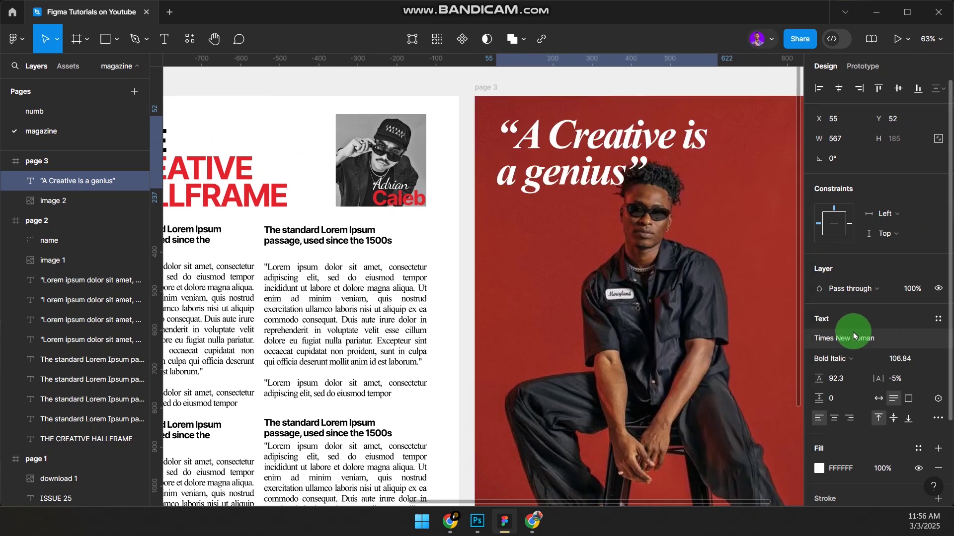
pyautogui.moveTo(717, 148); pyautogui.dragTo(692, 146)
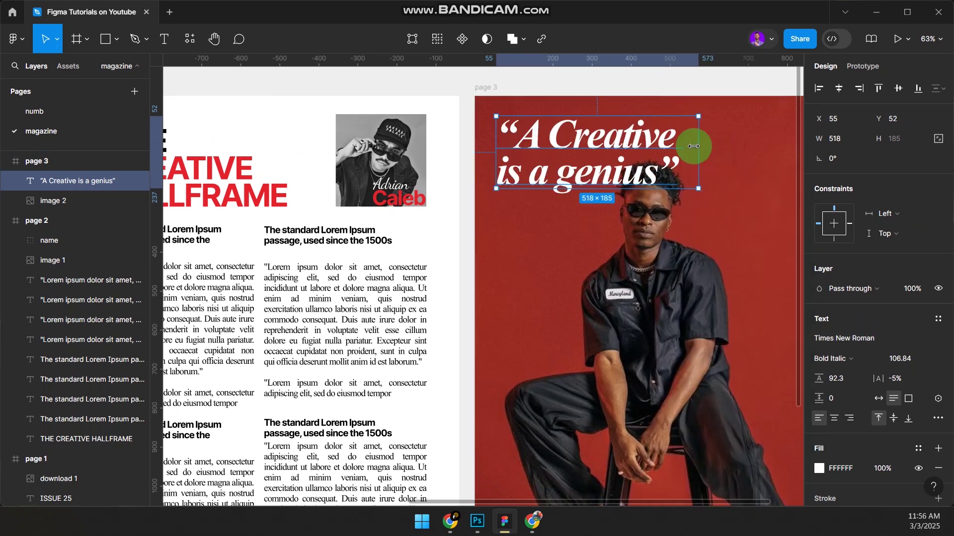
pyautogui.scroll(-5, 690, 147)
pyautogui.click(639, 99)
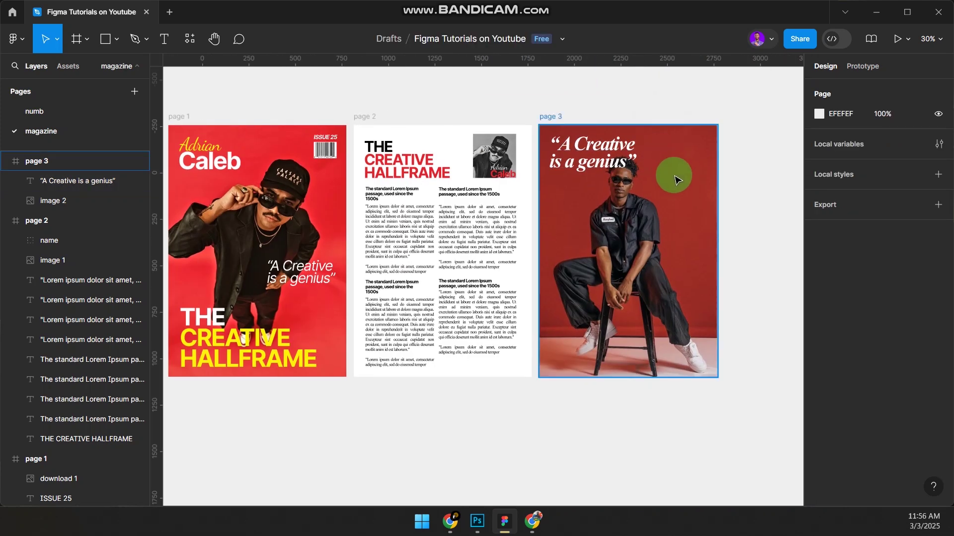
# Keep the quote at the top and nudge the photo's position on page 3
pyautogui.moveTo(607, 158); pyautogui.dragTo(616, 342)
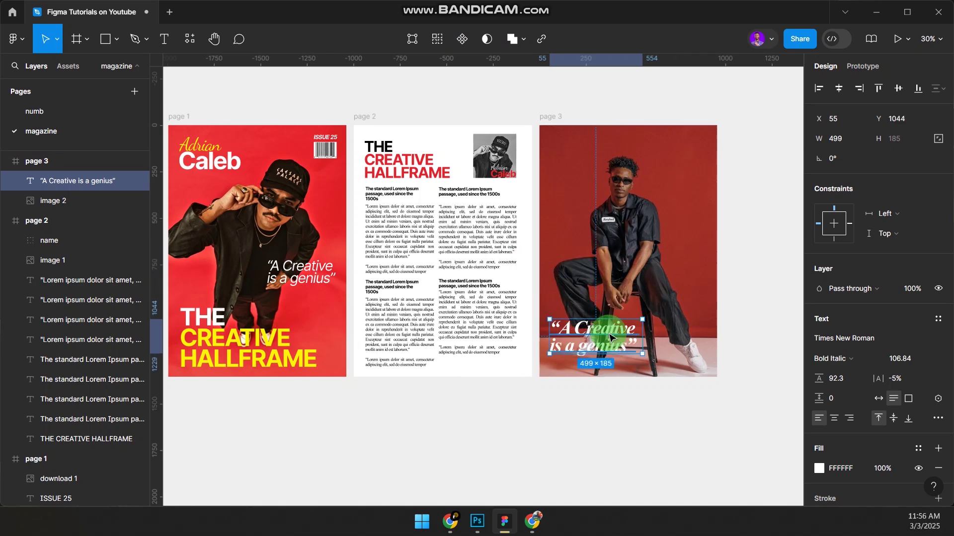
pyautogui.hotkey('ctrl', 'z')
pyautogui.click(665, 143)
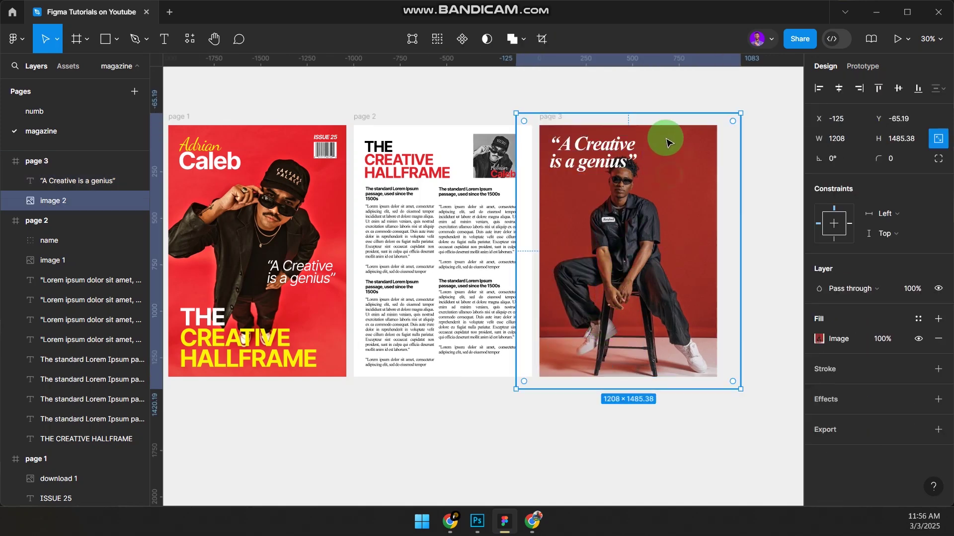
pyautogui.moveTo(665, 143)
pyautogui.mouseDown()
pyautogui.moveTo(670, 153)
pyautogui.moveTo(666, 140)
pyautogui.mouseUp()
pyautogui.scroll(3, 647, 172)
pyautogui.click(618, 132)
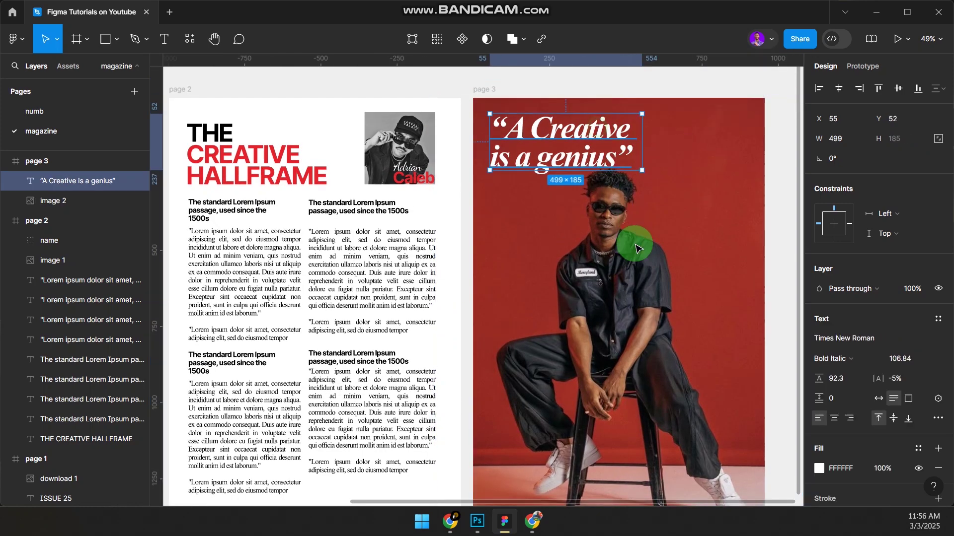
pyautogui.scroll(-5, 716, 165)
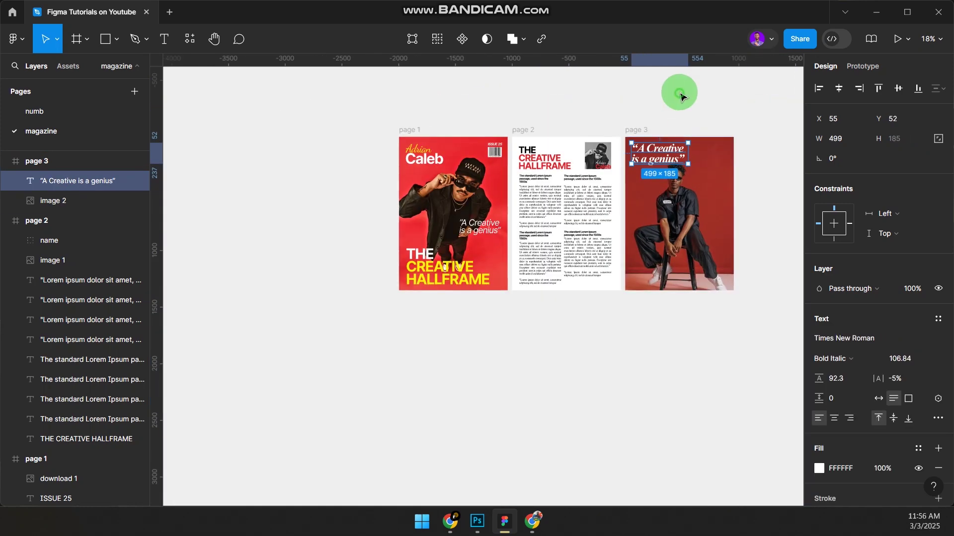
# Export the frames to PDF from the main File menu, keeping Medium quality
pyautogui.click(682, 95)
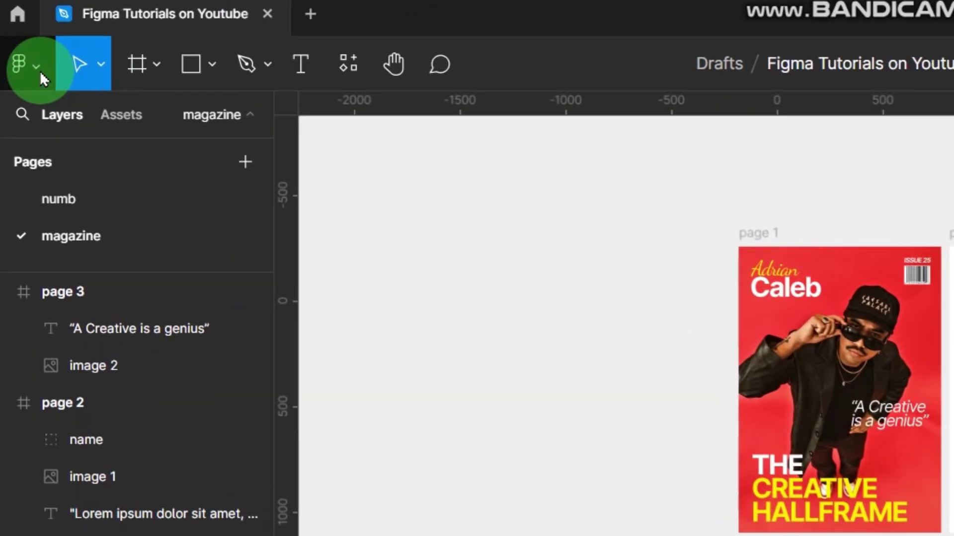
pyautogui.click(39, 70)
pyautogui.click(83, 171)
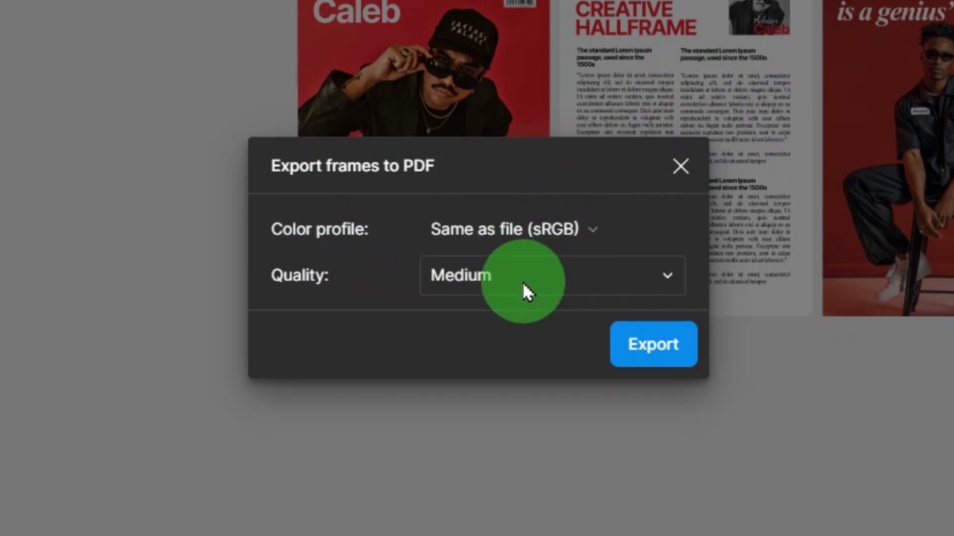
pyautogui.click(538, 278)
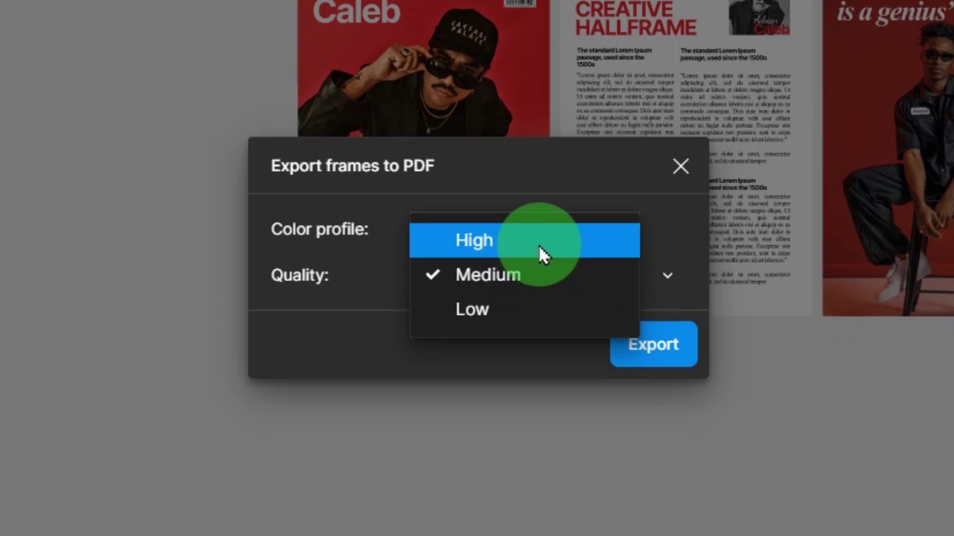
pyautogui.click(533, 275)
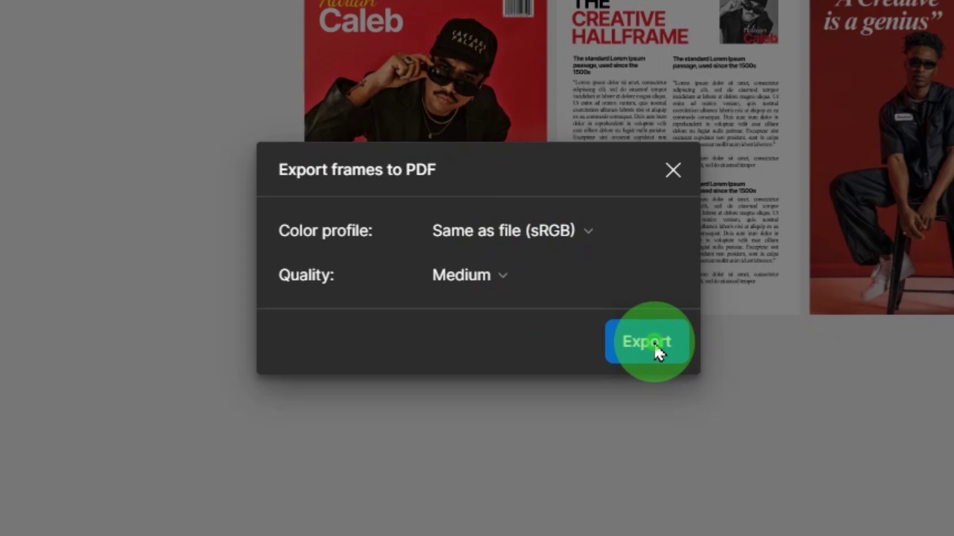
pyautogui.click(655, 347)
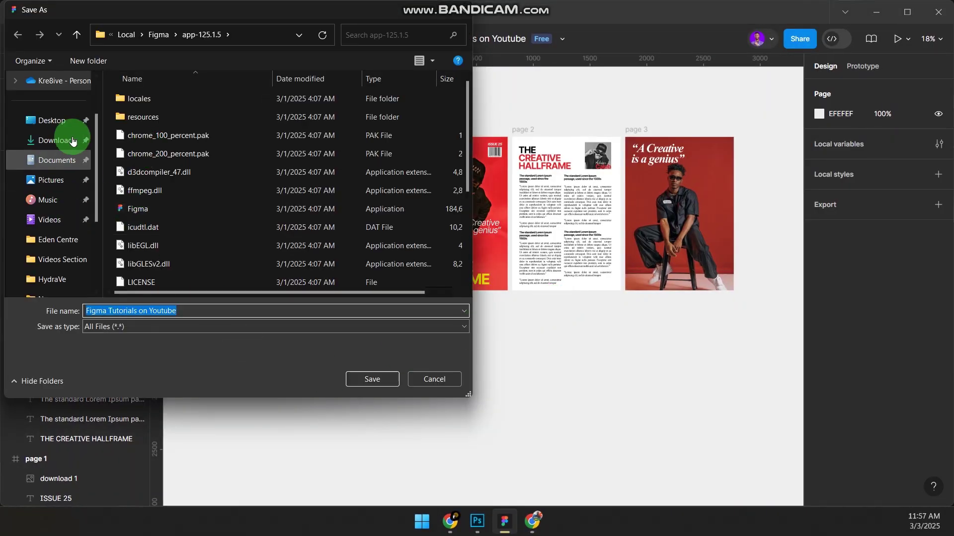
# Save the PDF to Documents as 'the creative hallframe', then open it from File Explorer
pyautogui.click(62, 158)
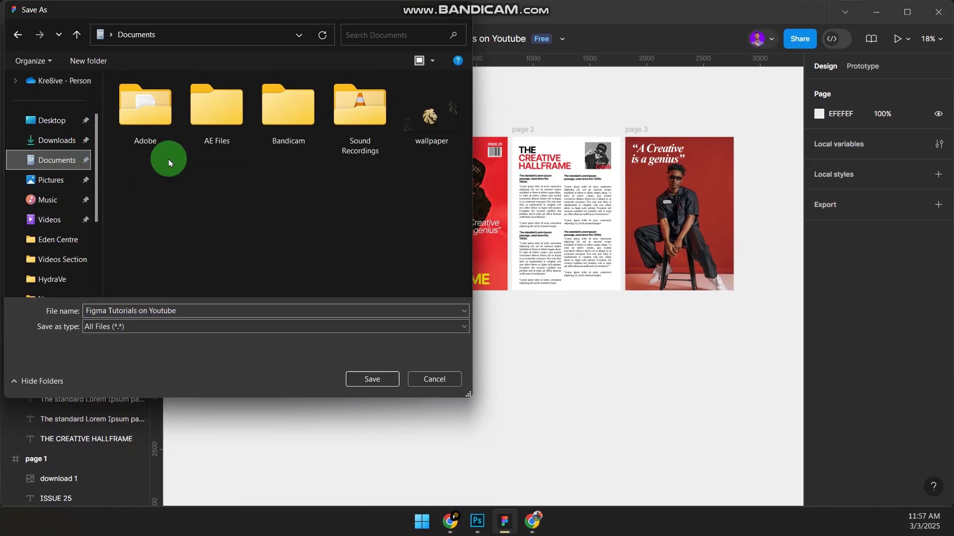
pyautogui.click(199, 308)
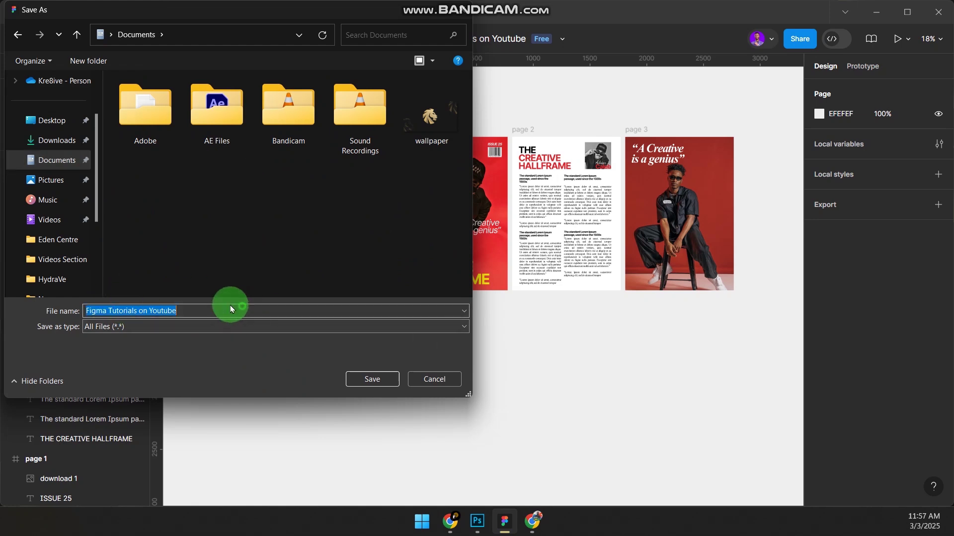
pyautogui.moveTo(200, 309); pyautogui.dragTo(97, 299)
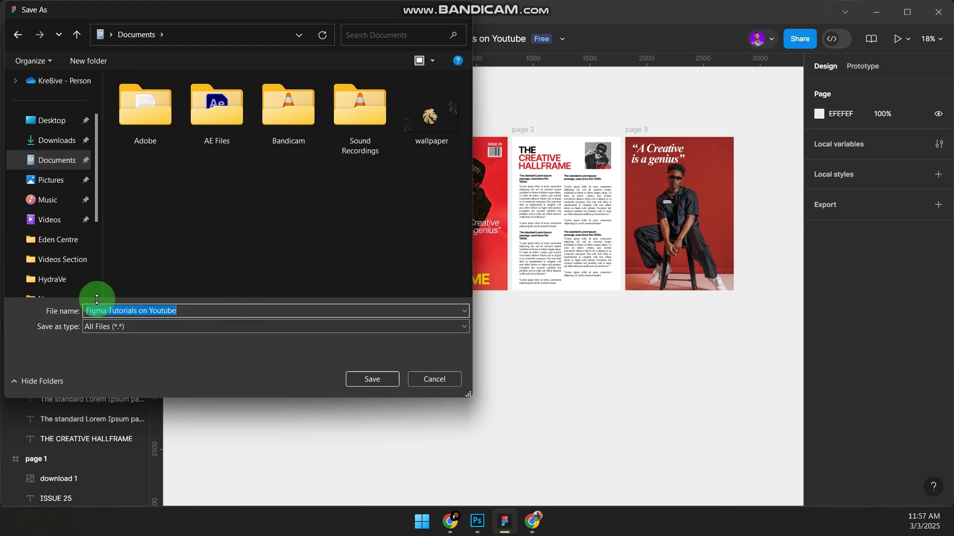
pyautogui.write('the creative hallf')
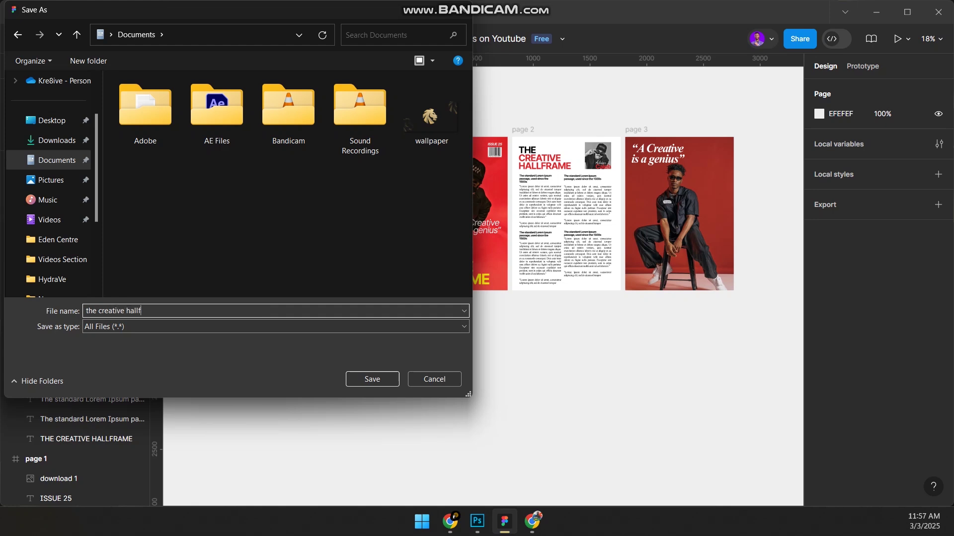
pyautogui.press('Return')
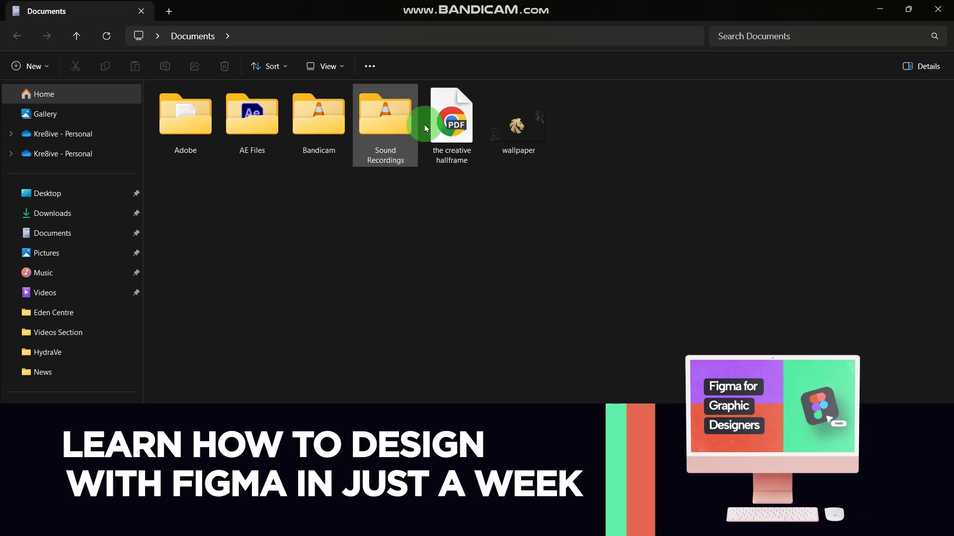
pyautogui.click(435, 130)
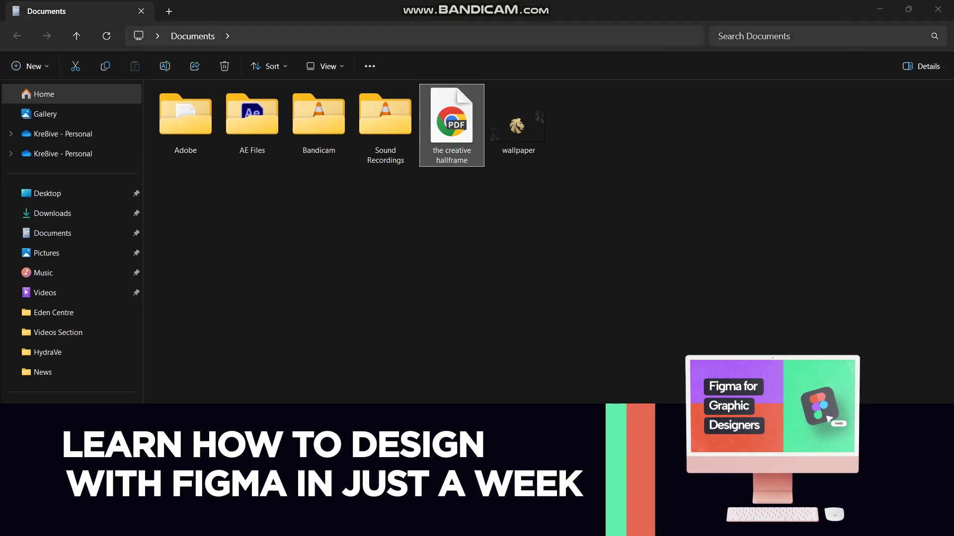
pyautogui.press('Return')
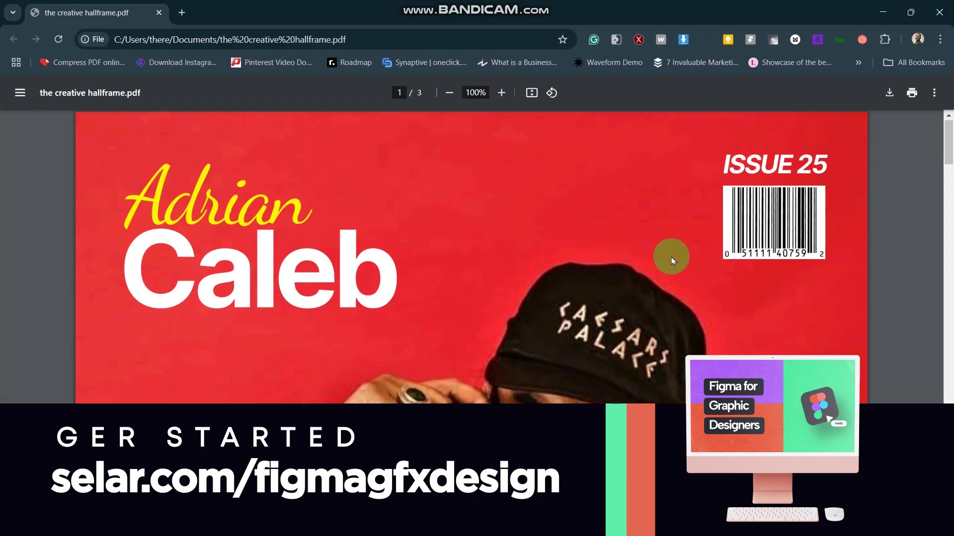
# Fit whole pages in Chrome's PDF viewer and scroll through pages 1 to 3
pyautogui.scroll(-15, 672, 257)
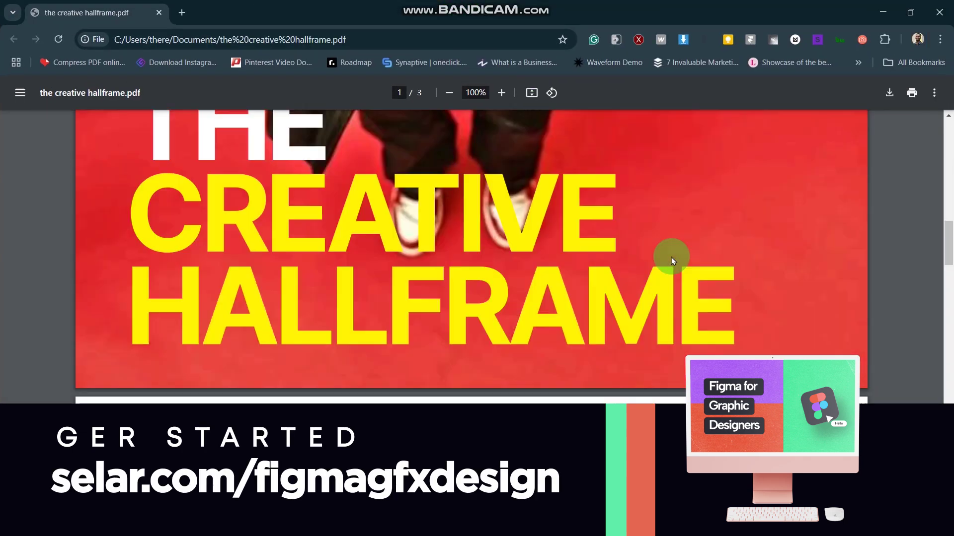
pyautogui.scroll(4, 672, 257)
pyautogui.click(531, 94)
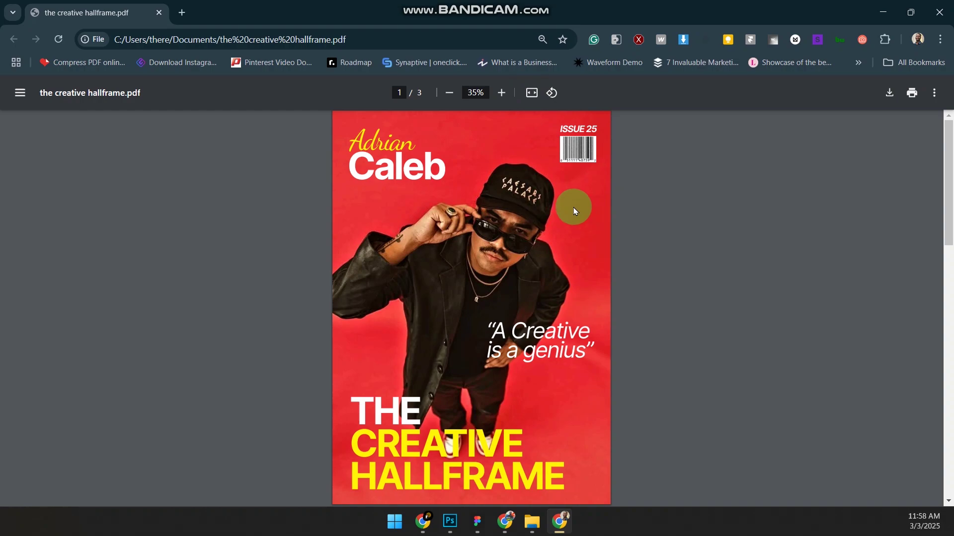
pyautogui.scroll(-15, 574, 211)
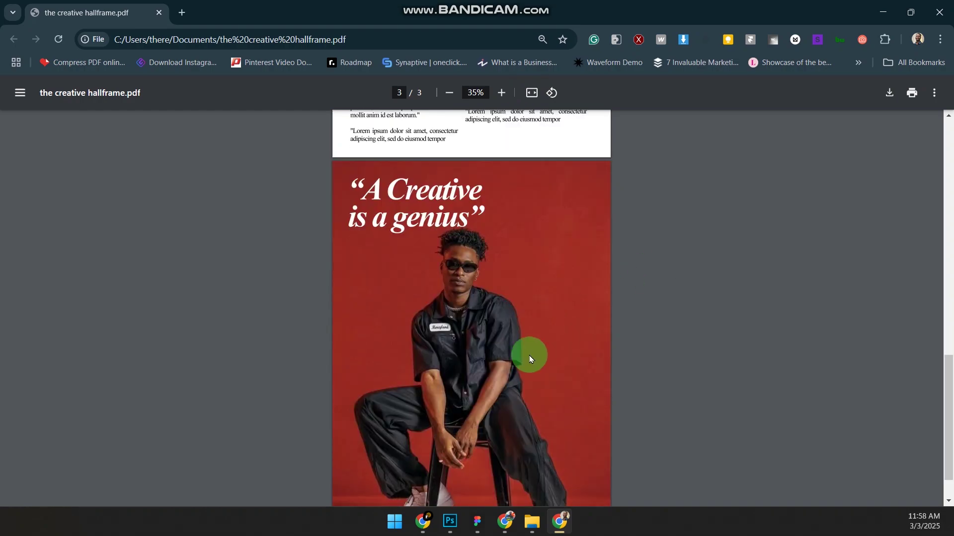
pyautogui.scroll(10, 580, 283)
pyautogui.scroll(-11, 587, 221)
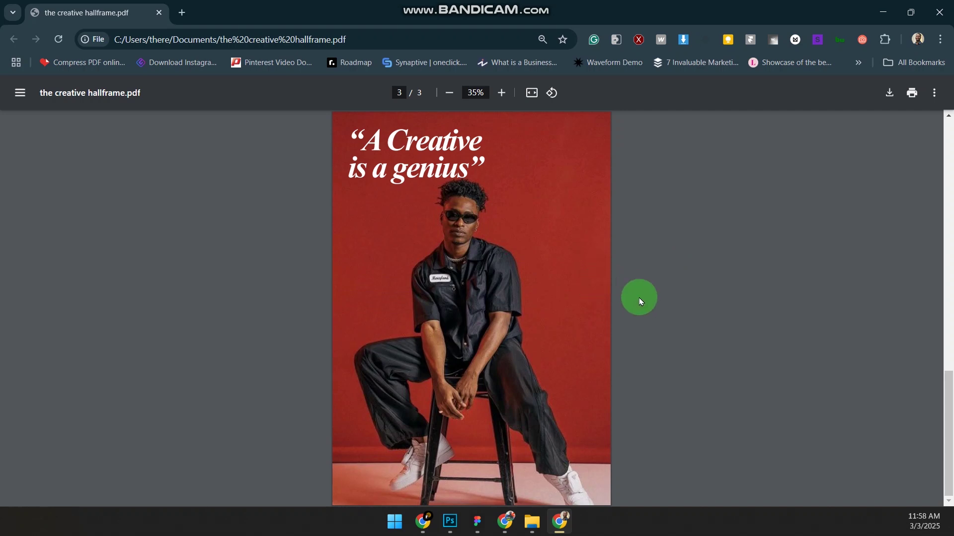
pyautogui.scroll(15, 601, 308)
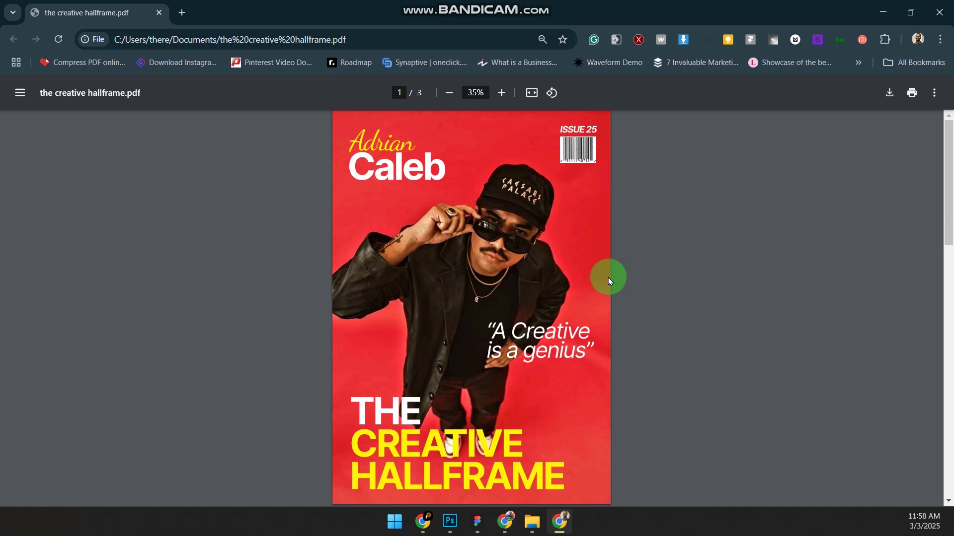
pyautogui.scroll(-15, 601, 268)
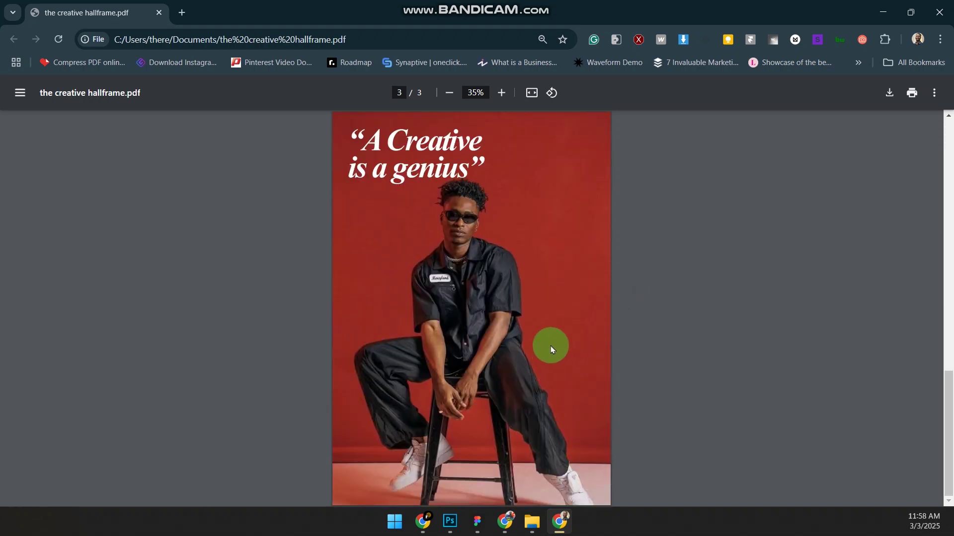
pyautogui.scroll(15, 522, 329)
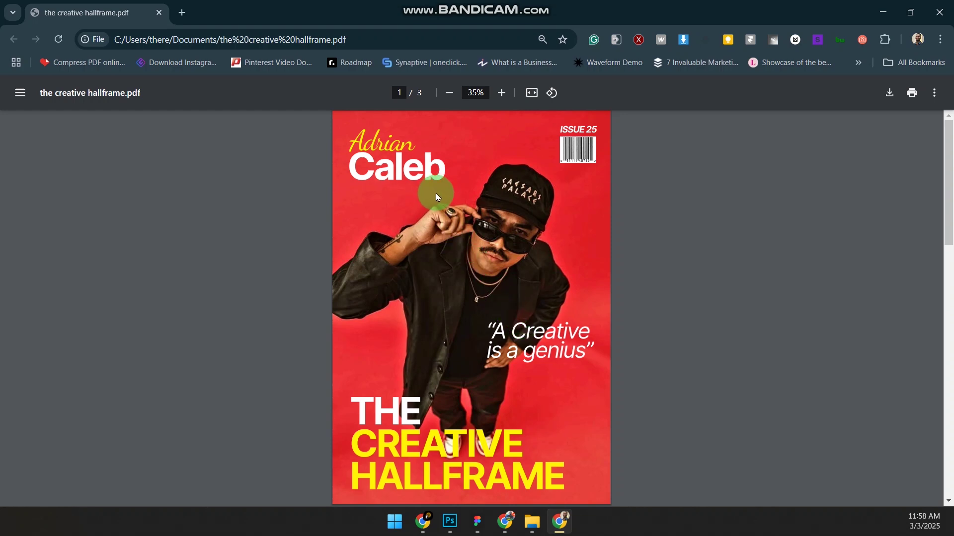
pyautogui.scroll(-15, 412, 213)
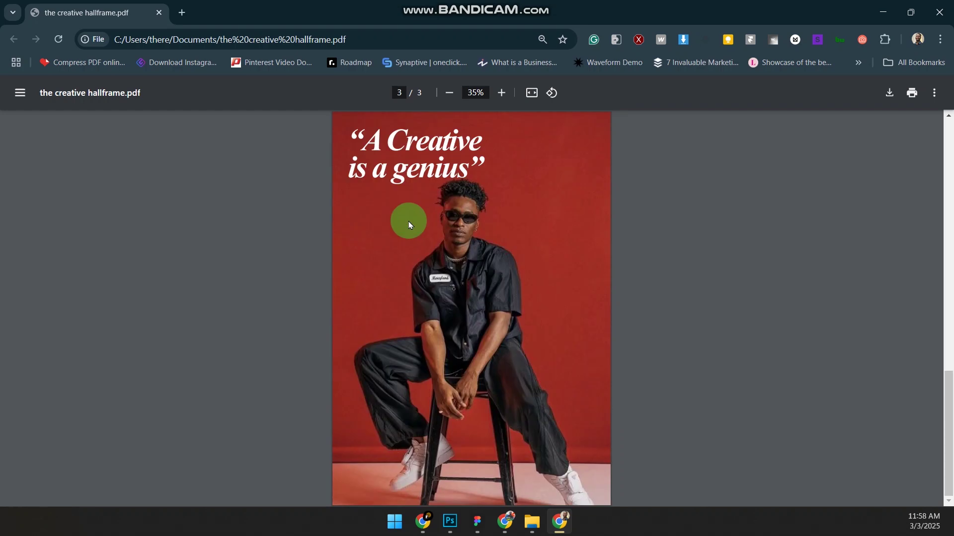